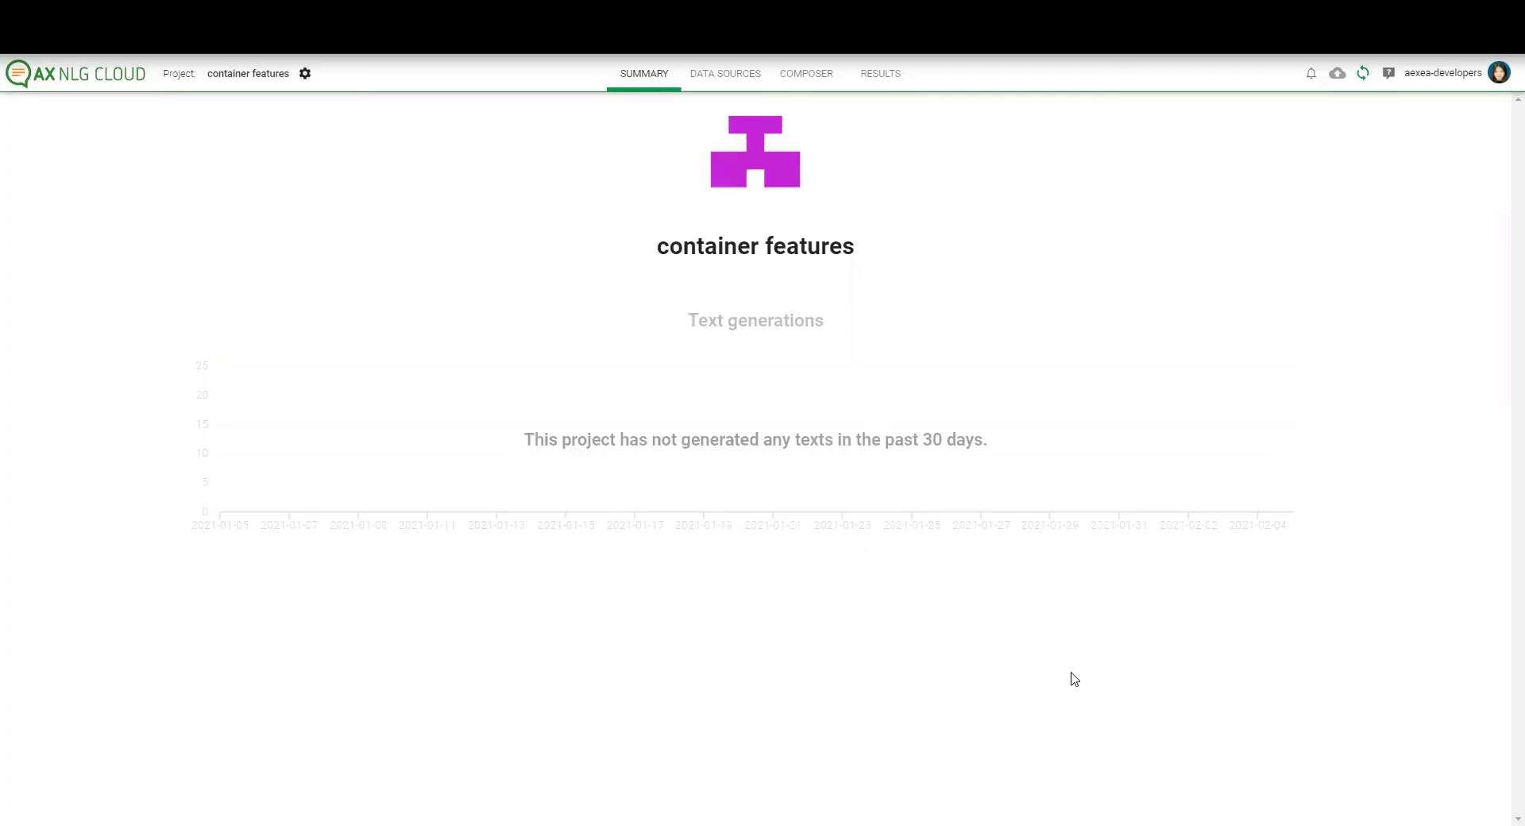
# Create a new data collection named sample with language English (United States).
pyautogui.click(747, 88)
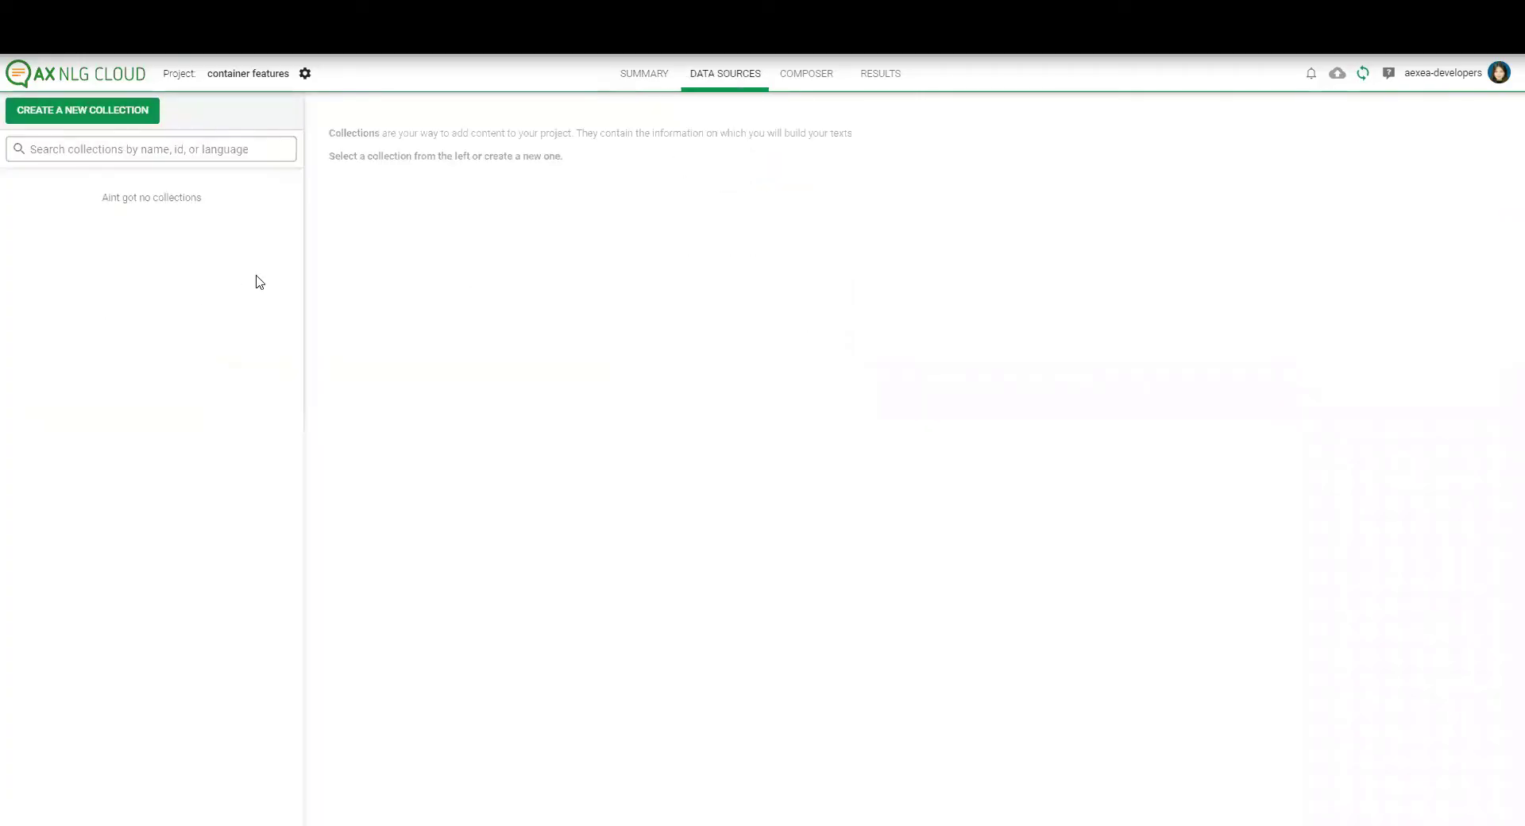
pyautogui.click(110, 111)
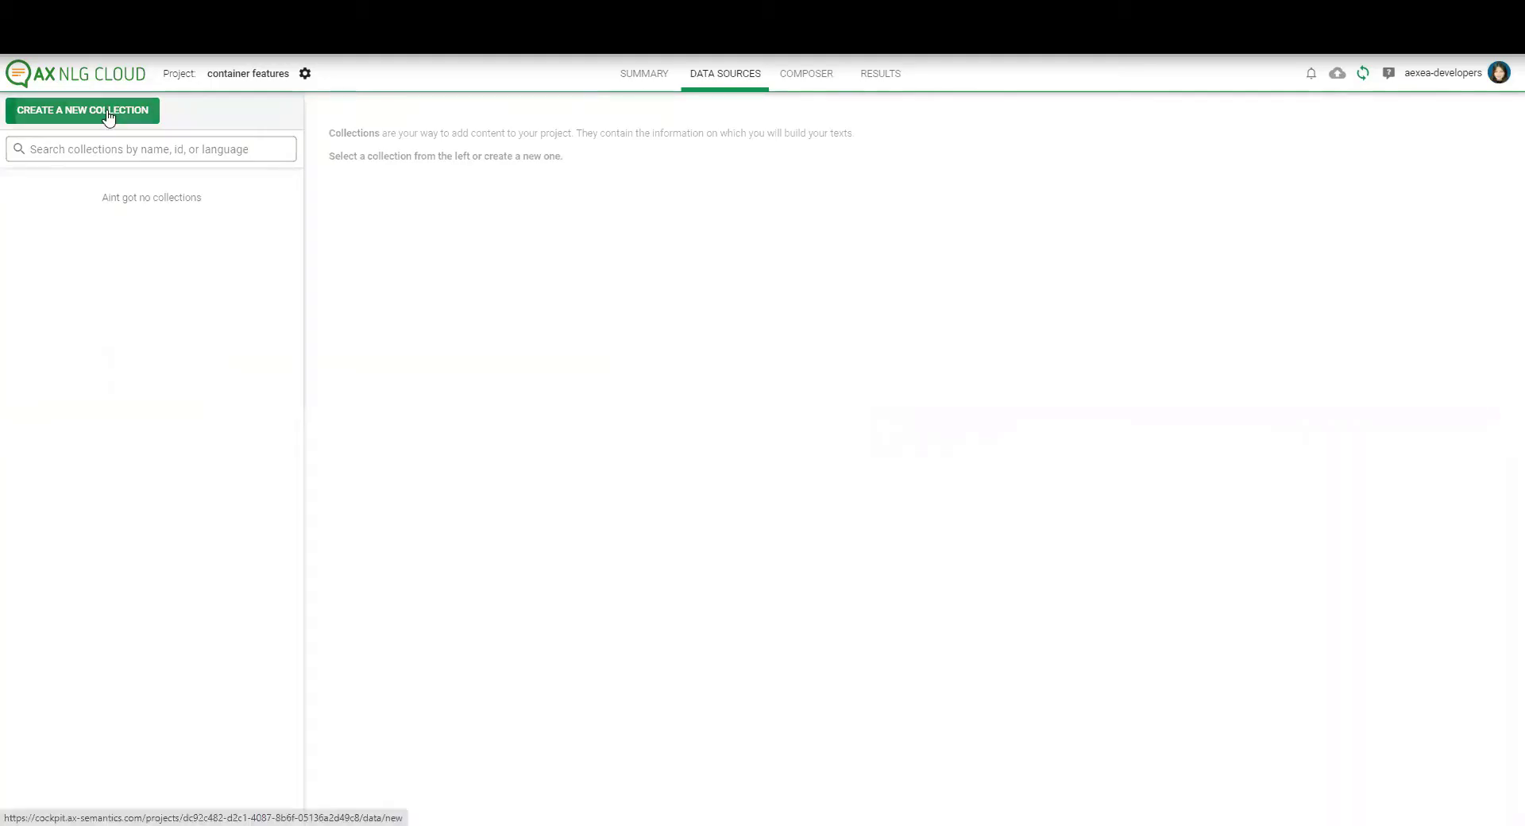
pyautogui.click(647, 578)
pyautogui.write('sample')
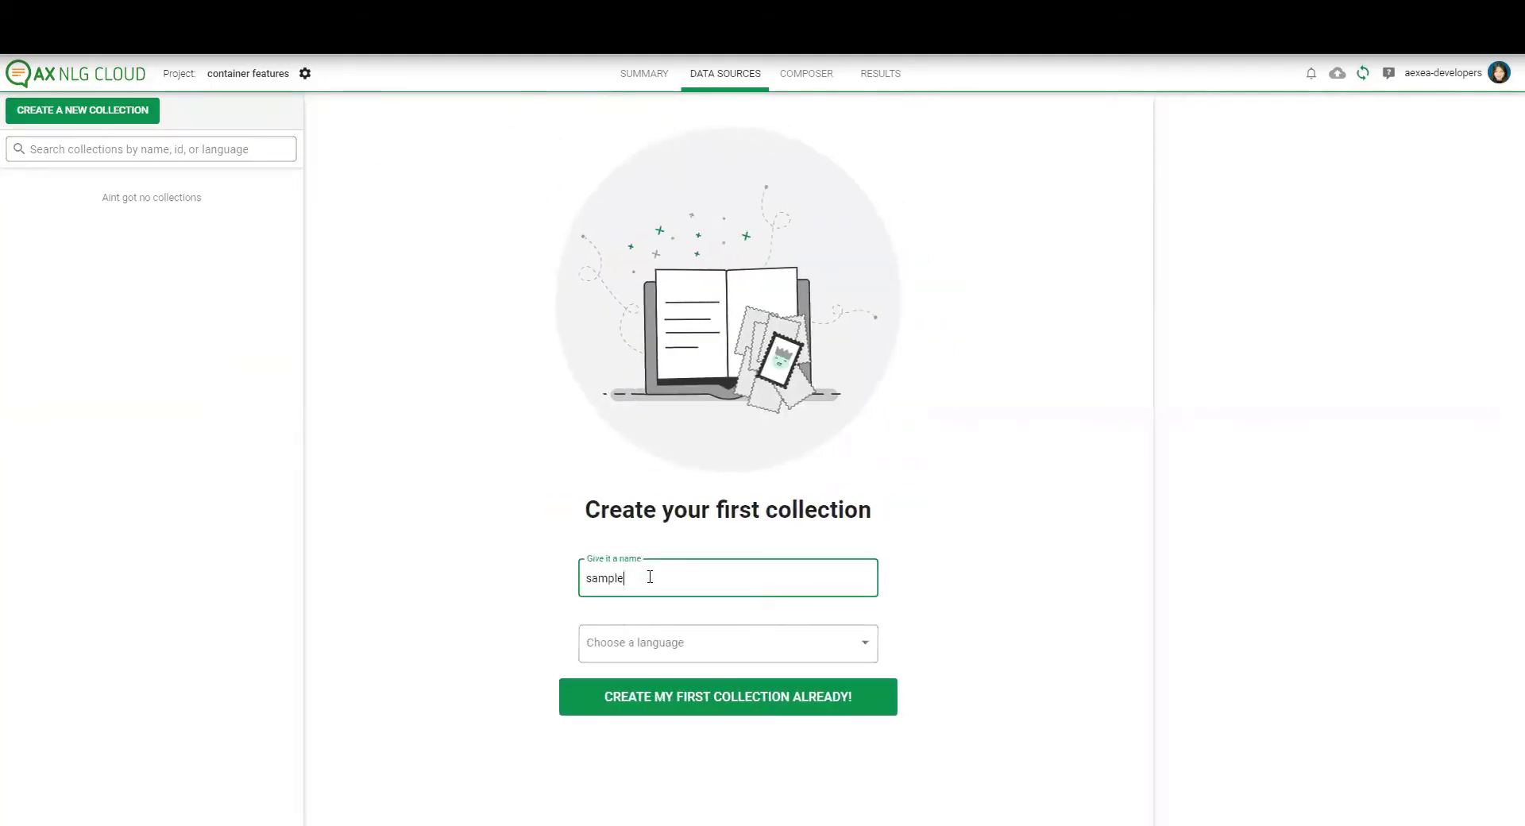
pyautogui.click(650, 642)
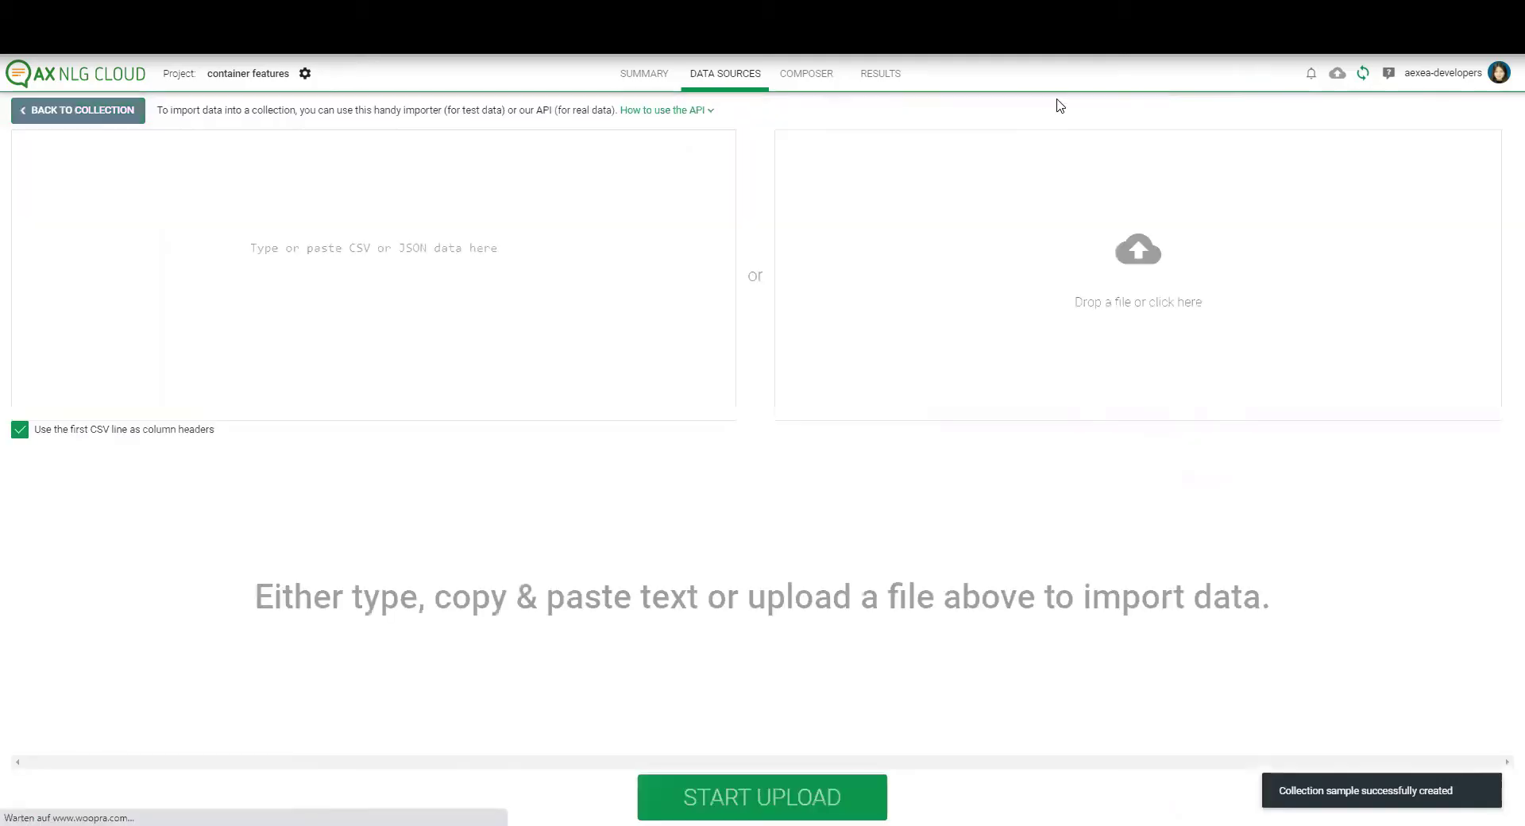
# Paste the Iberostar Playa De Muro JSON record into the collection and upload it.
pyautogui.click(487, 254)
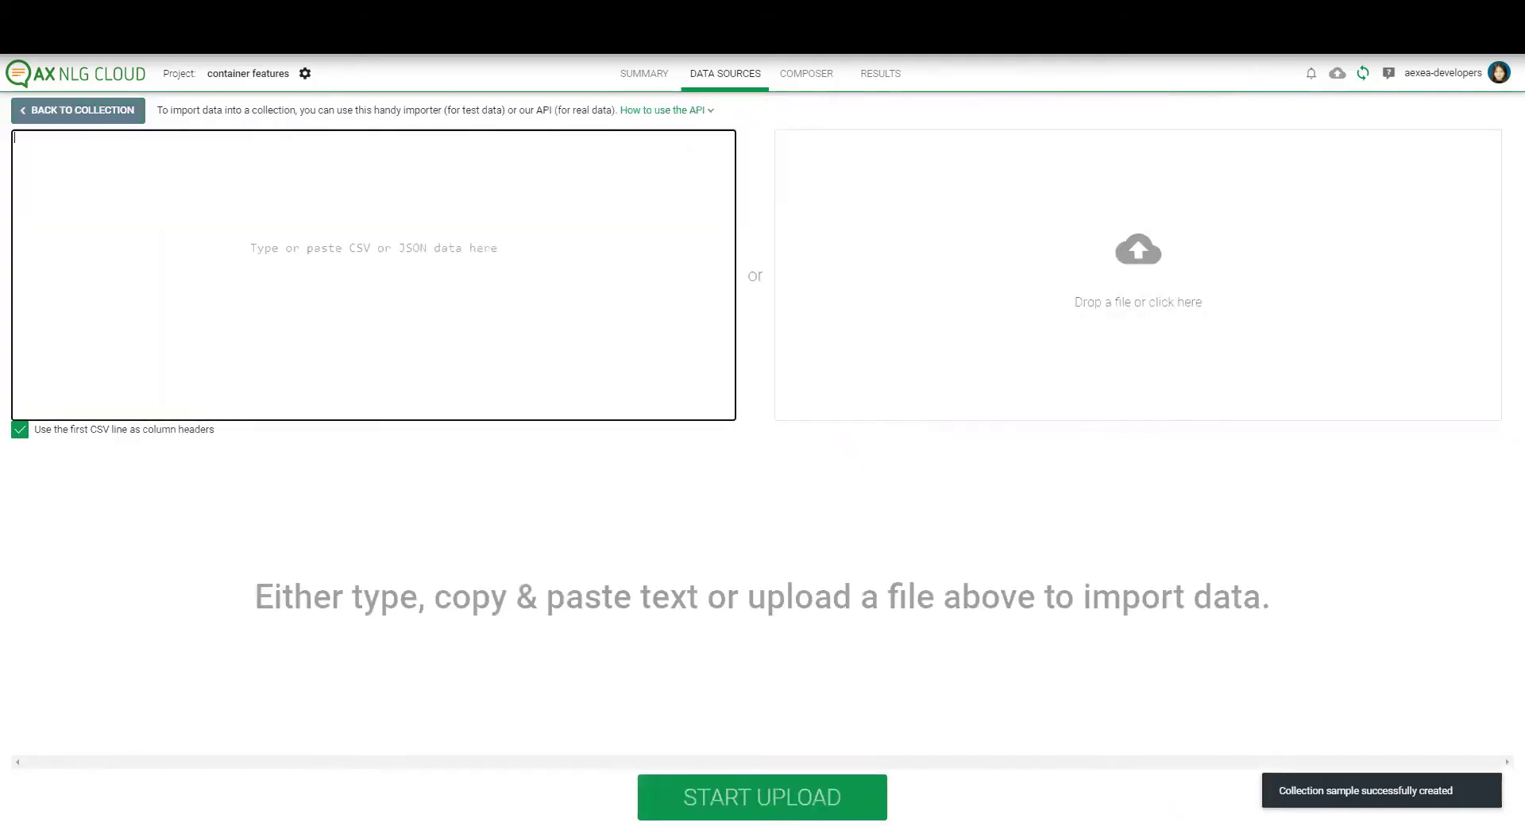
pyautogui.click(220, 442)
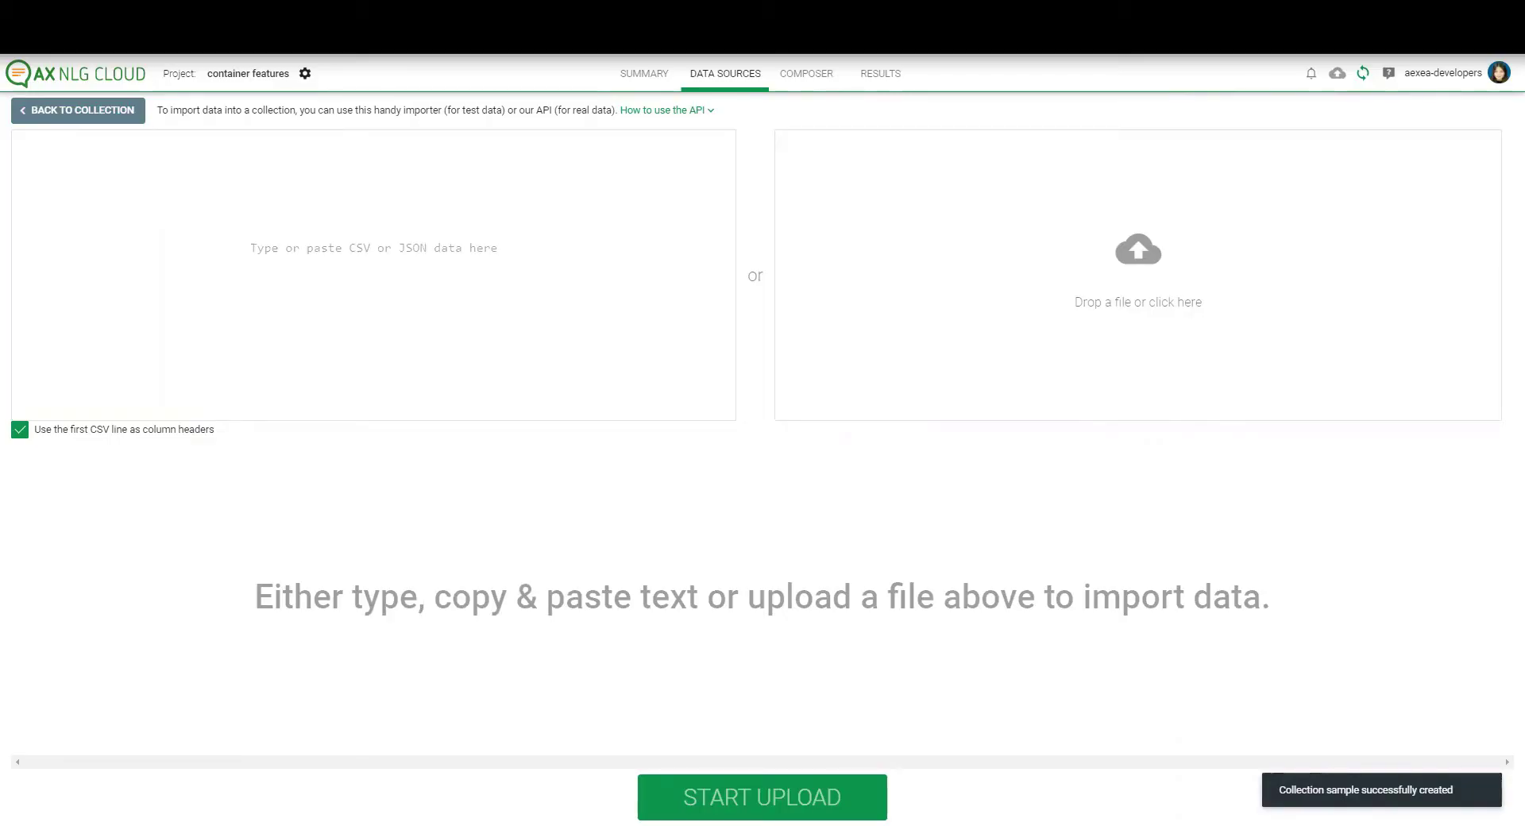
pyautogui.click(404, 374)
pyautogui.write('{   "GID": 3096,   "city": "Alcudia",   "code": "NECC",   "name": "Iberostar Playa De Muro",   "type": "wellness",   "region": "Mallorca",   "country": "Spain",   "rainday": "4,67",   "category_recommended_rating": "4,5",   "objectinformation_chain_value": "Iberostar",   "objectinformation_address_postalcode": "7458",   "objectinformation_address_addresslines": "Albufeira; 07458 Alcudia",   "buildinginformation_numroomstotal_number": 396,   "buildinginformation_numroomsdouble_number": 369 }')
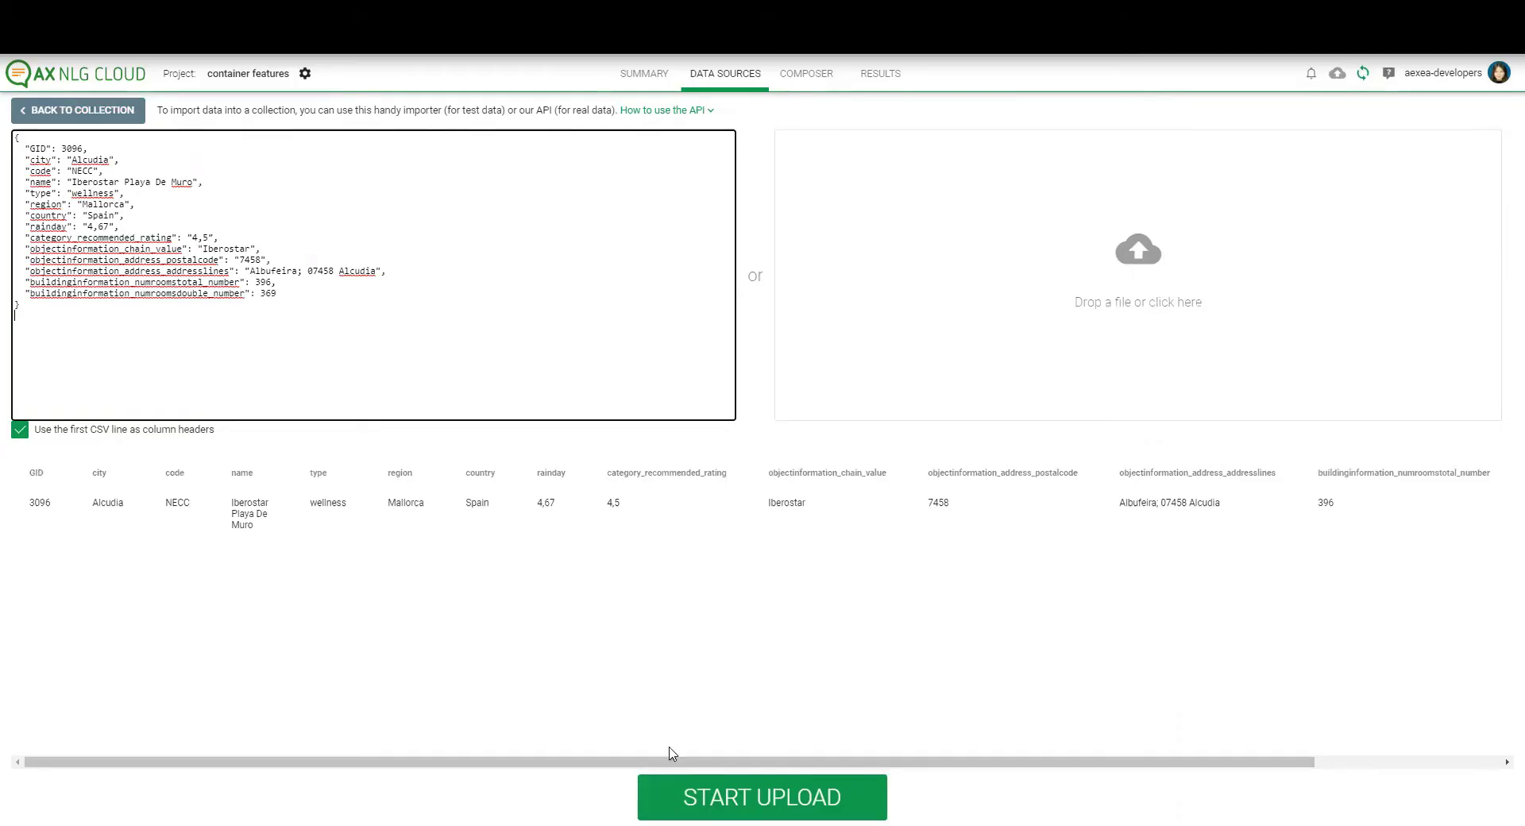
pyautogui.click(704, 806)
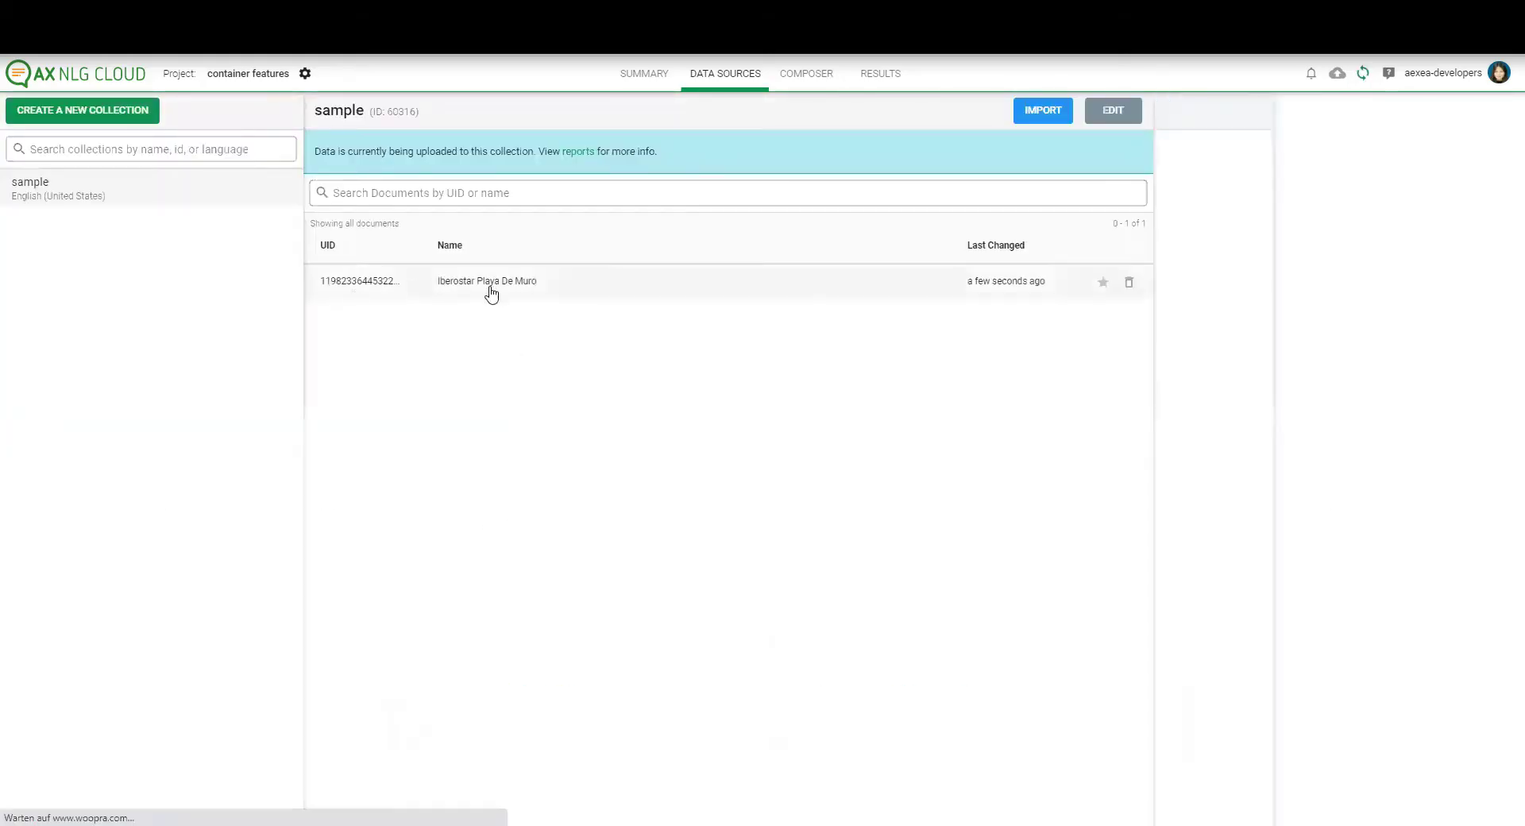
# Preview the Iberostar Playa De Muro document's JSON data, showing city Alcudia, region Mallorca and country Spain.
pyautogui.click(491, 292)
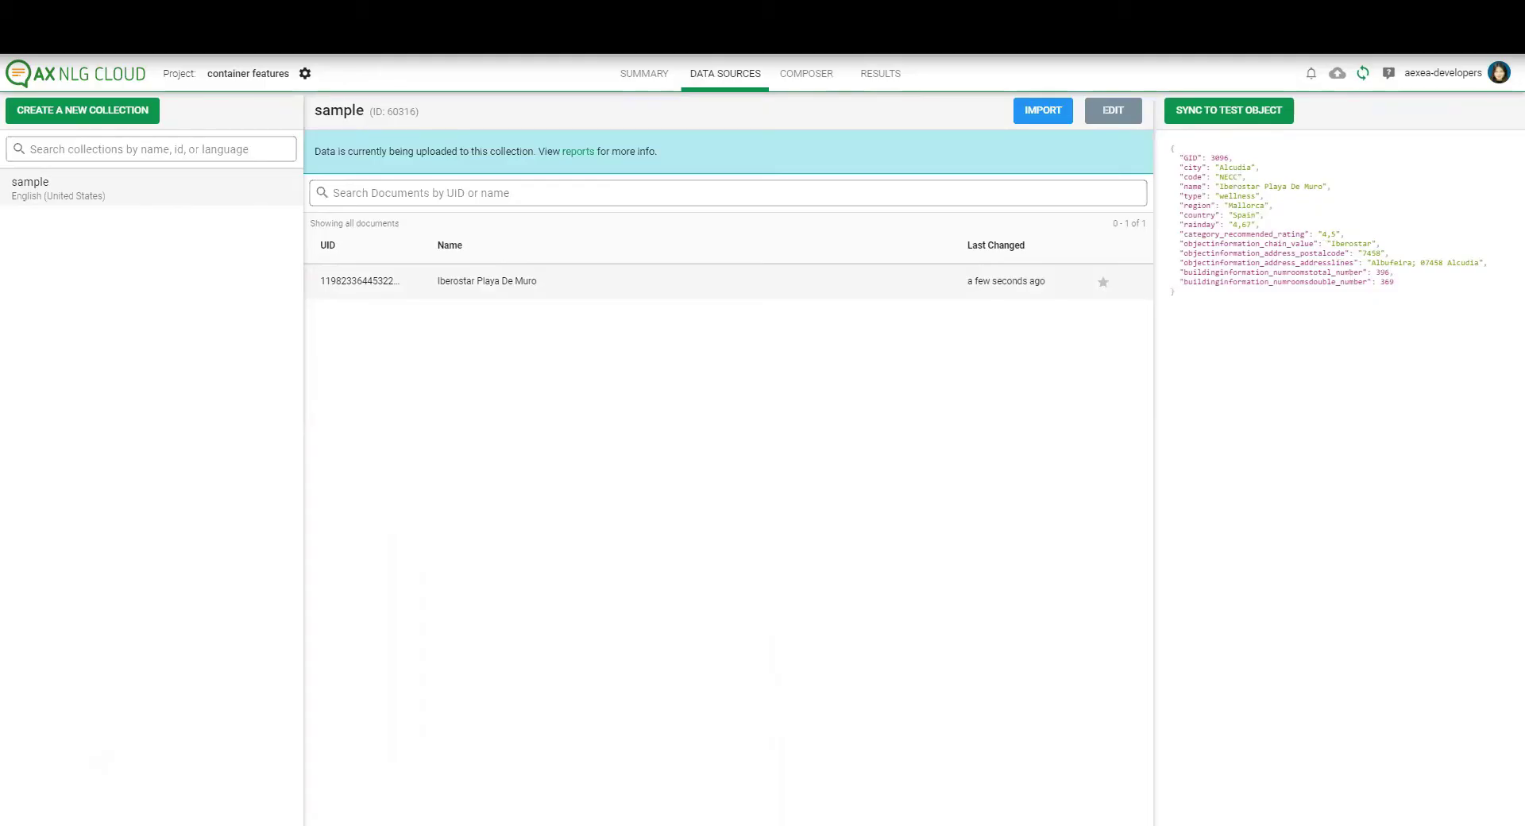
# Activate the Container Parts & Suggestions feature preview, then return to the Data Sources list.
pyautogui.click(306, 74)
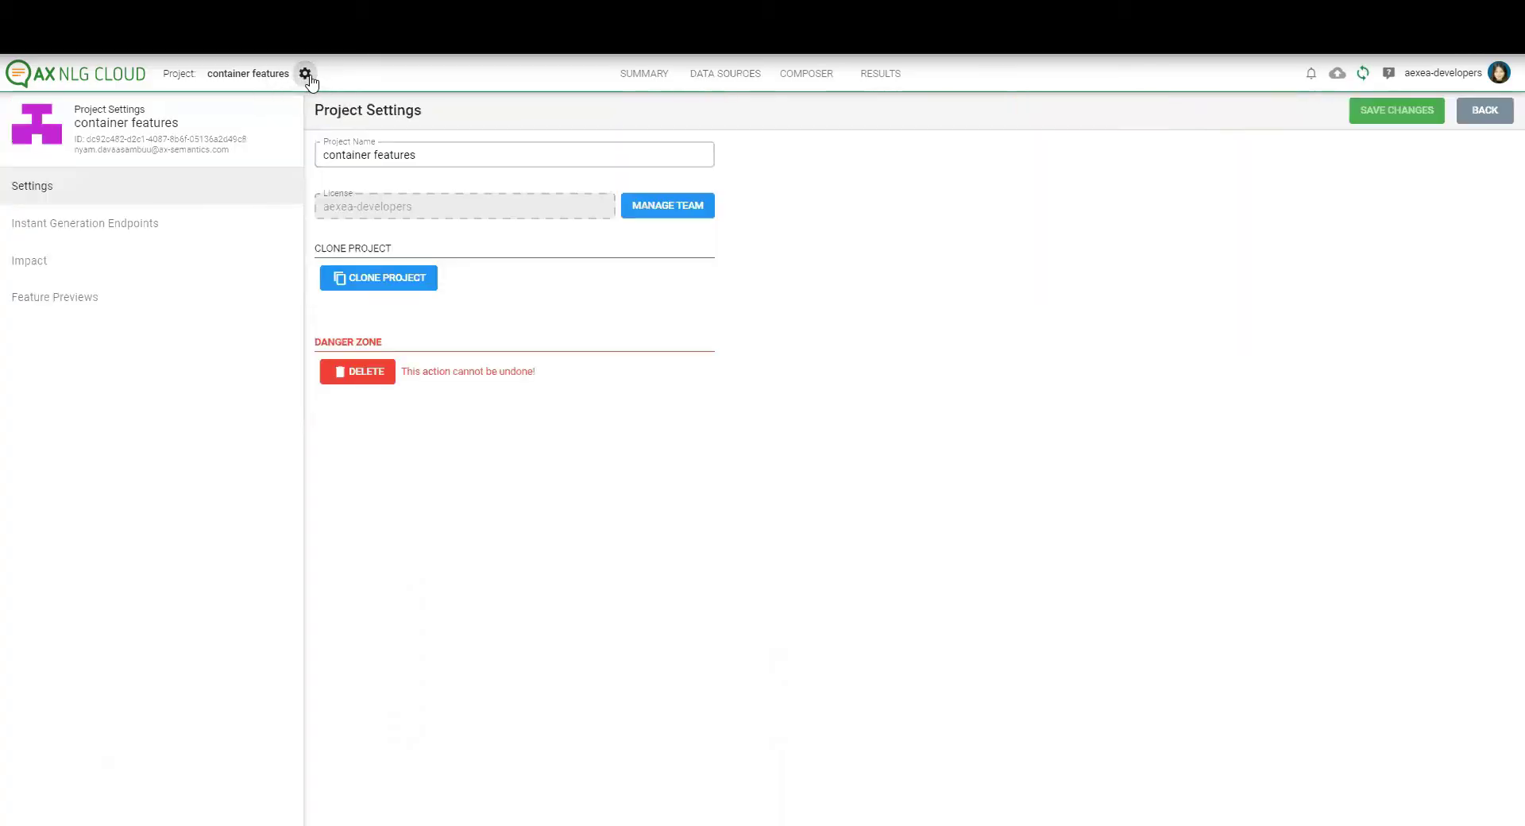
pyautogui.click(171, 294)
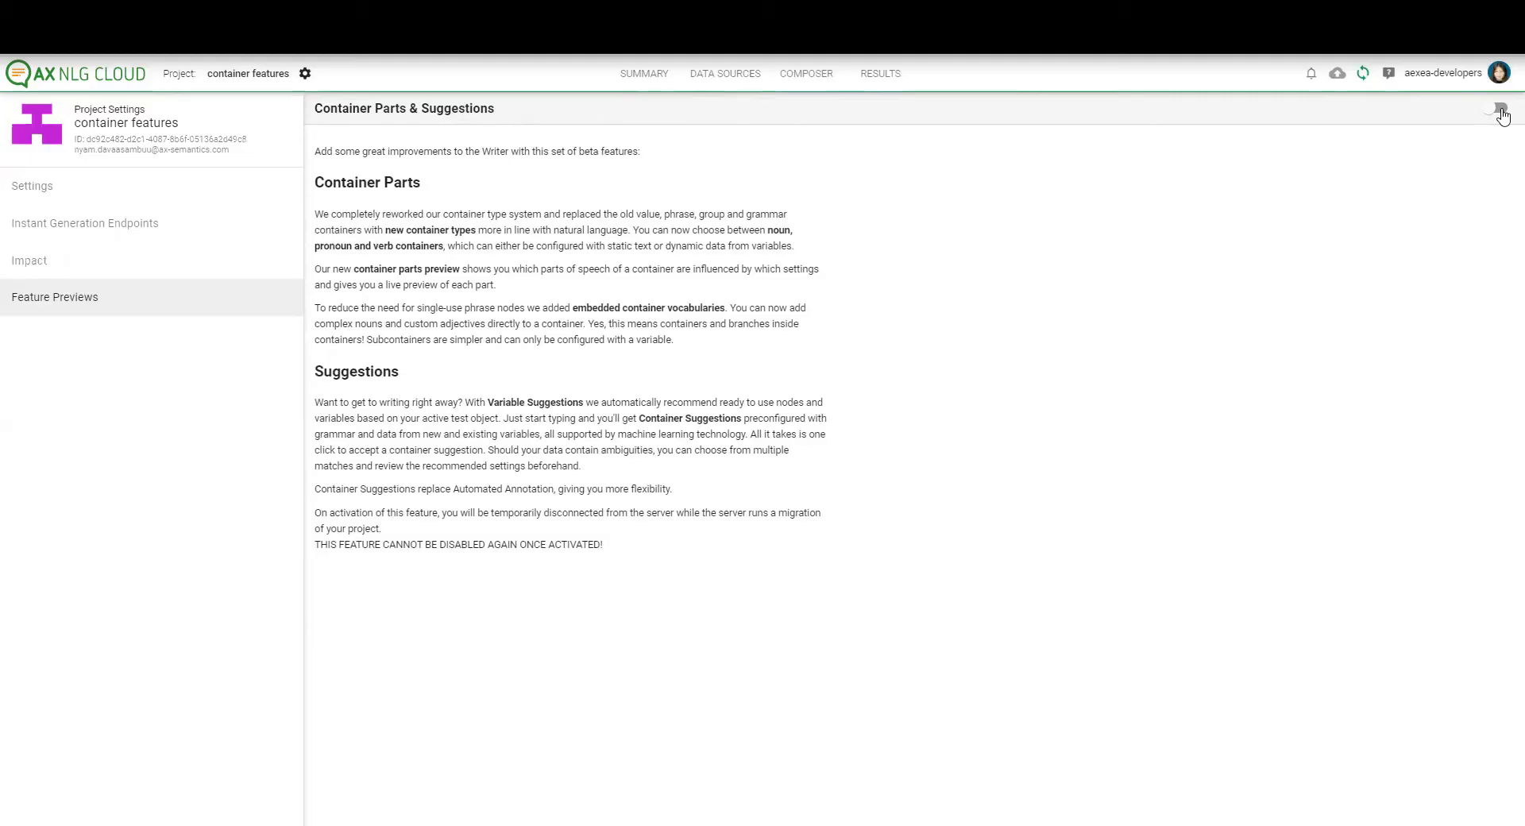
pyautogui.click(1500, 111)
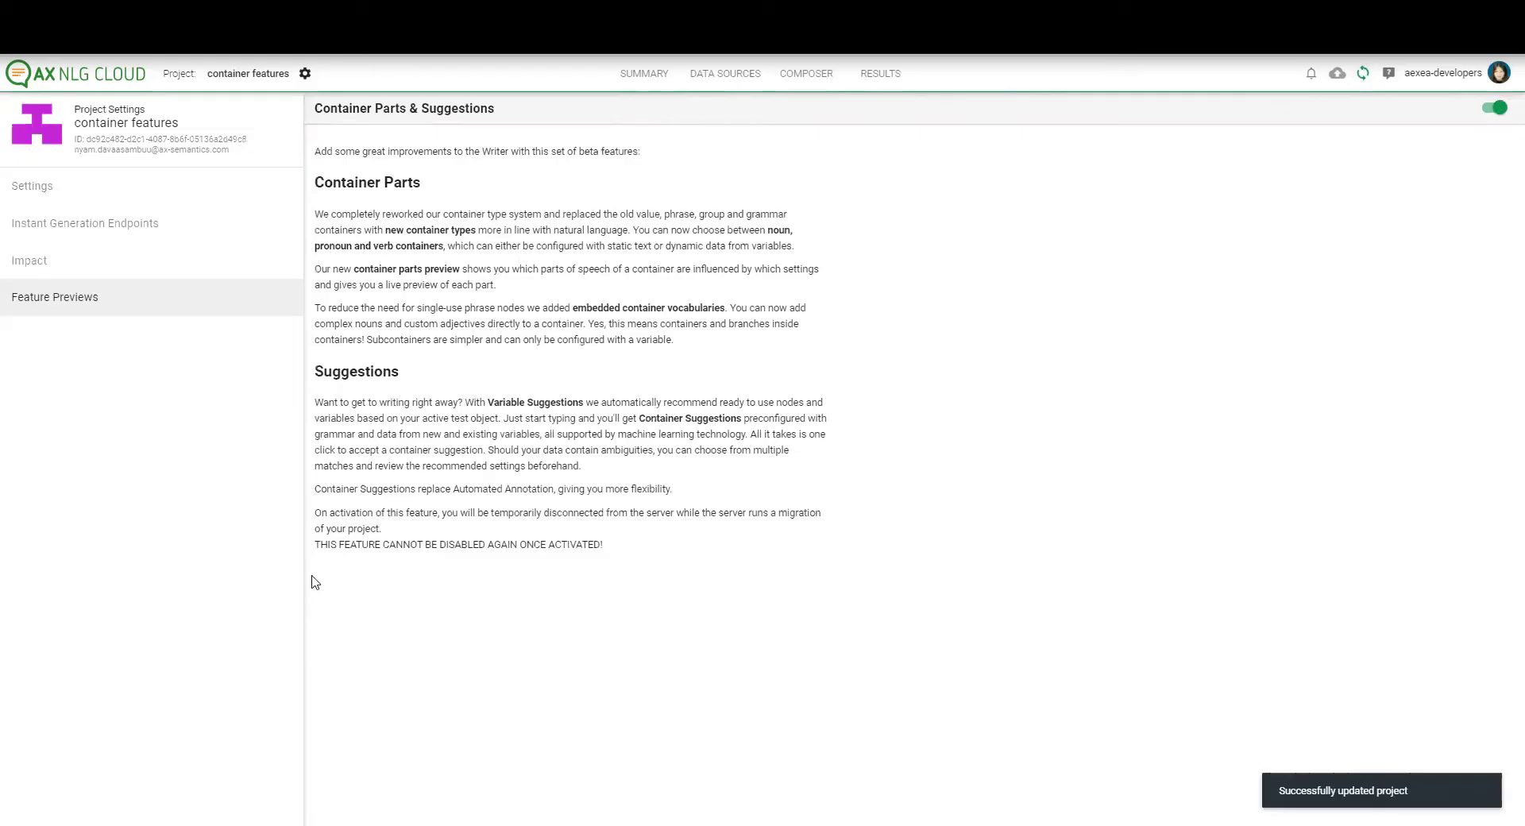
pyautogui.doubleClick(403, 548)
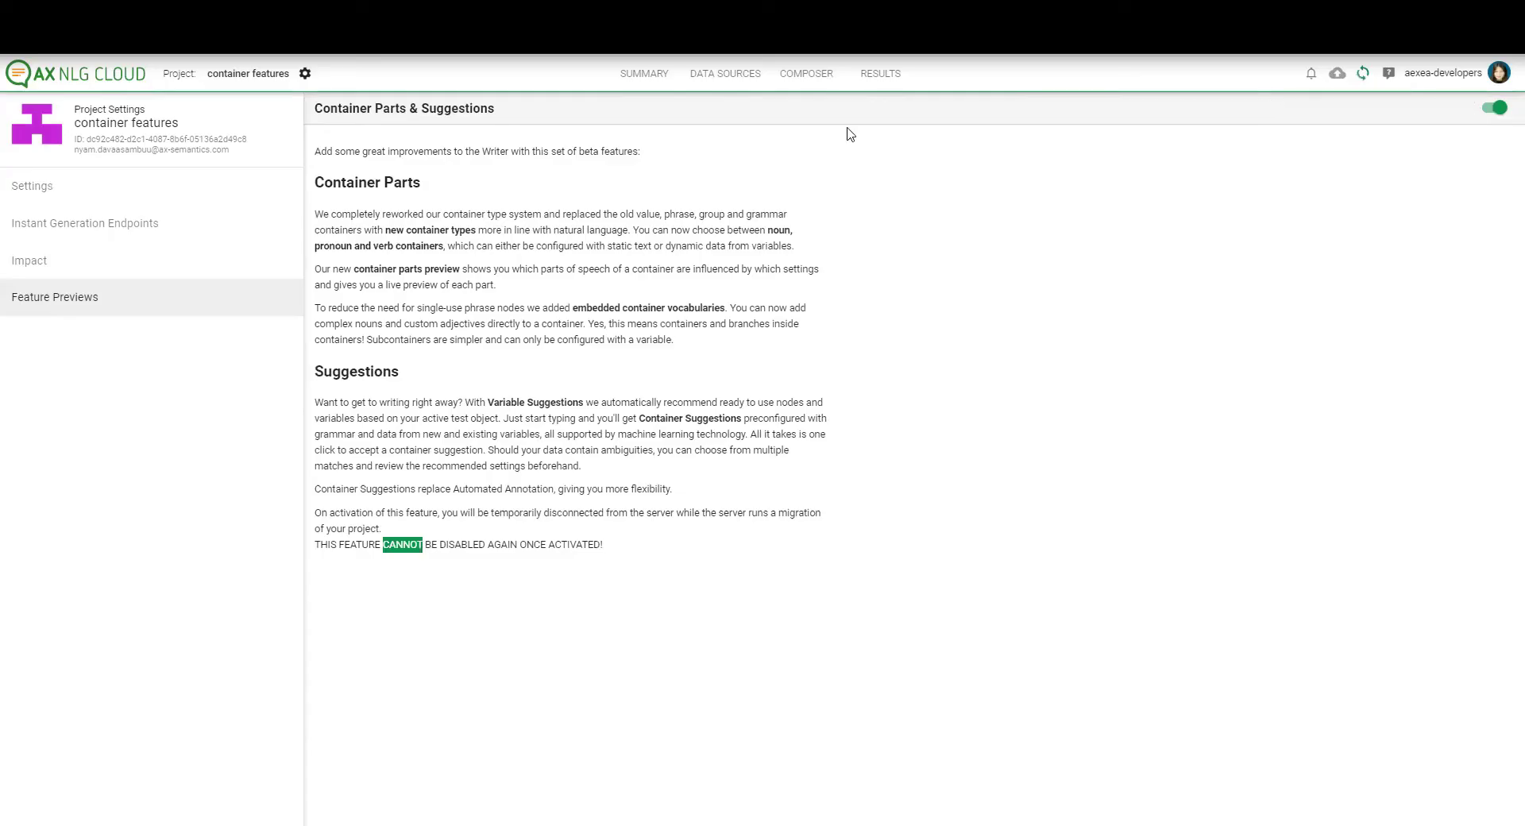
pyautogui.click(744, 77)
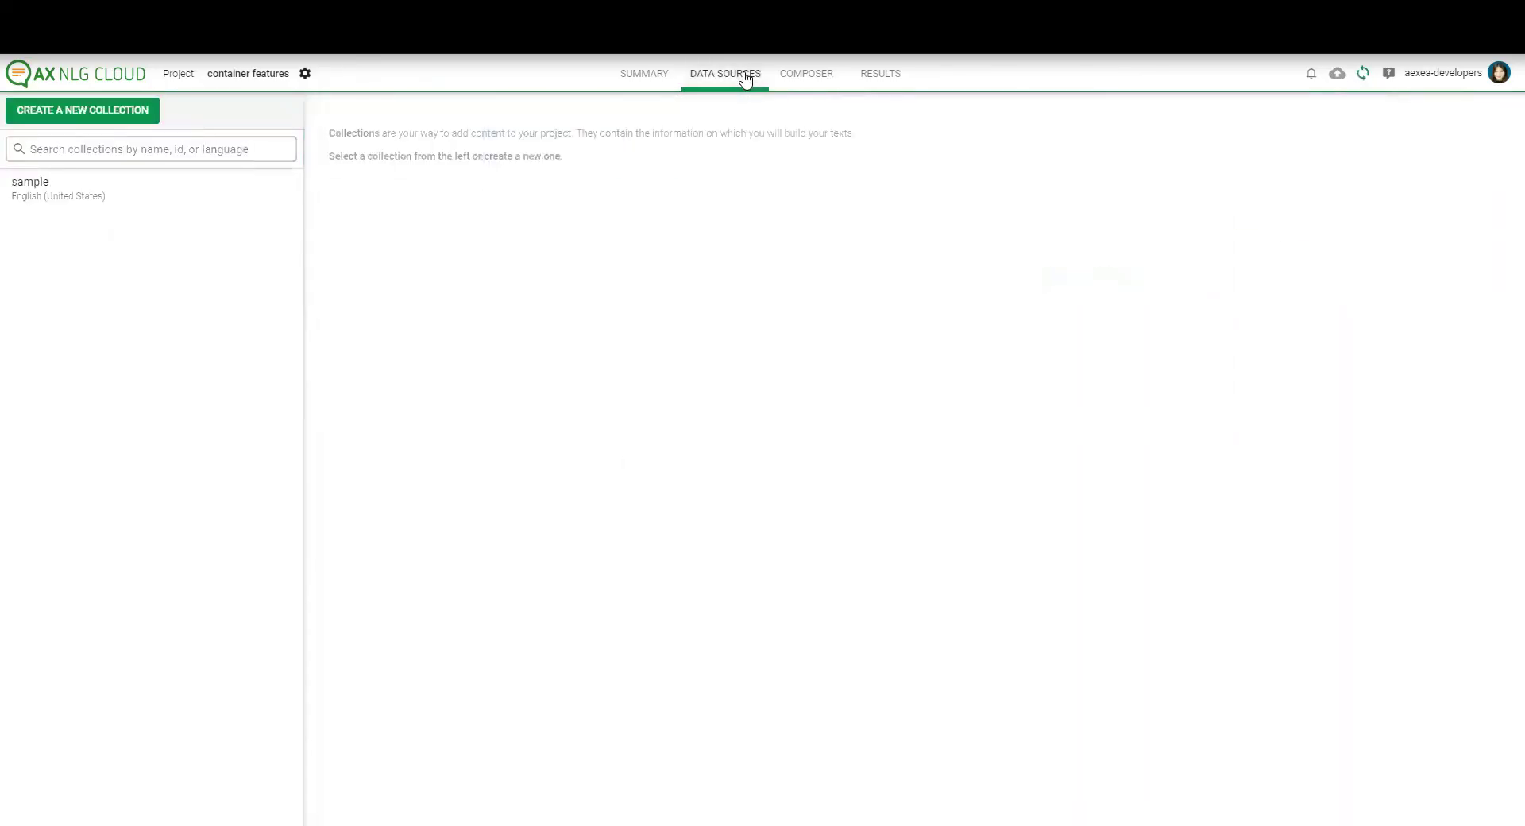
# Go to the Composer's Write view, showing story1 beside the hotel's suggested variables.
pyautogui.click(811, 88)
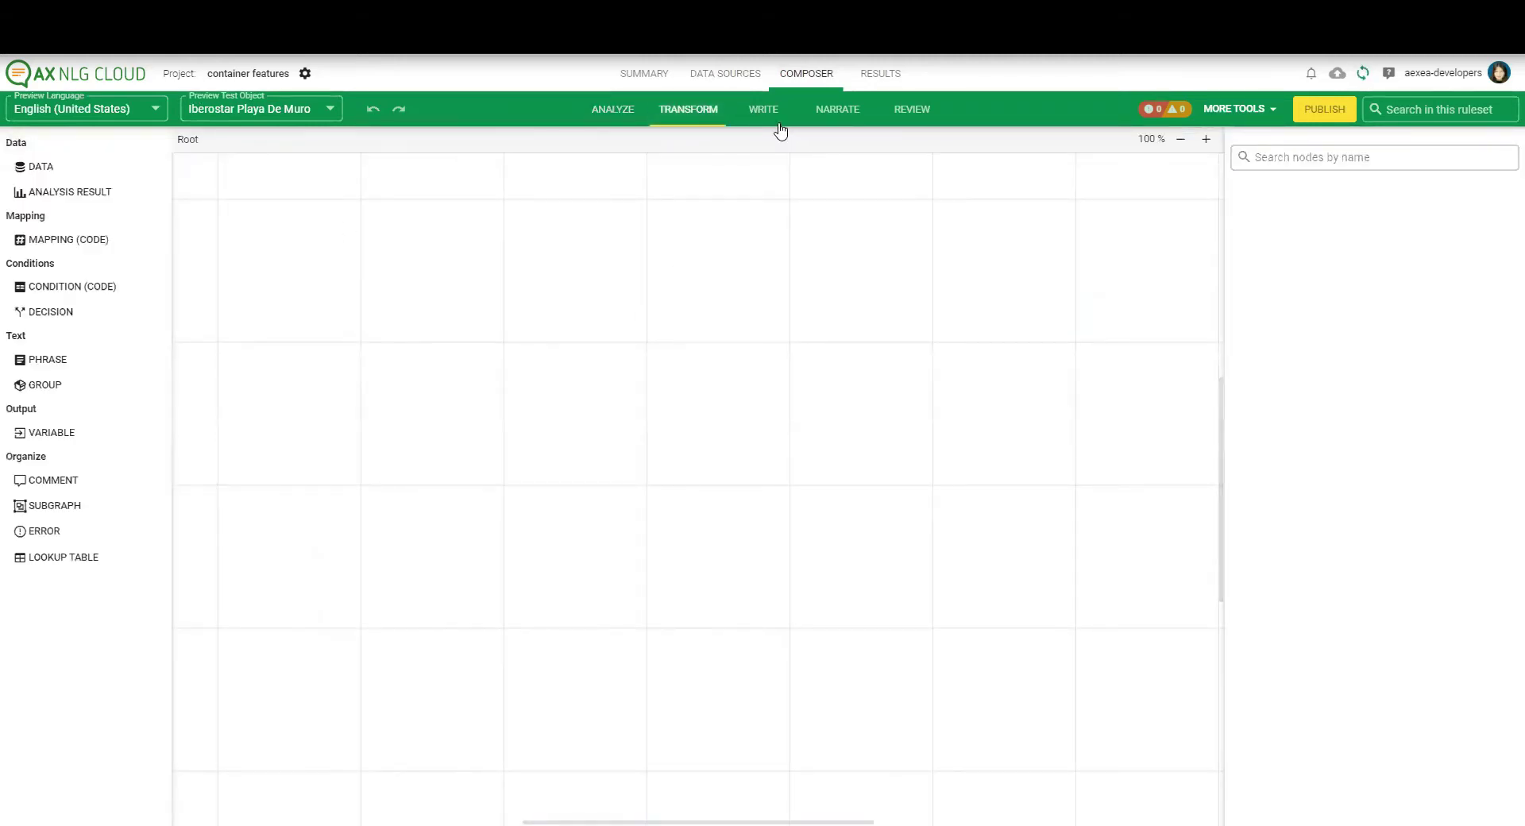
pyautogui.click(779, 124)
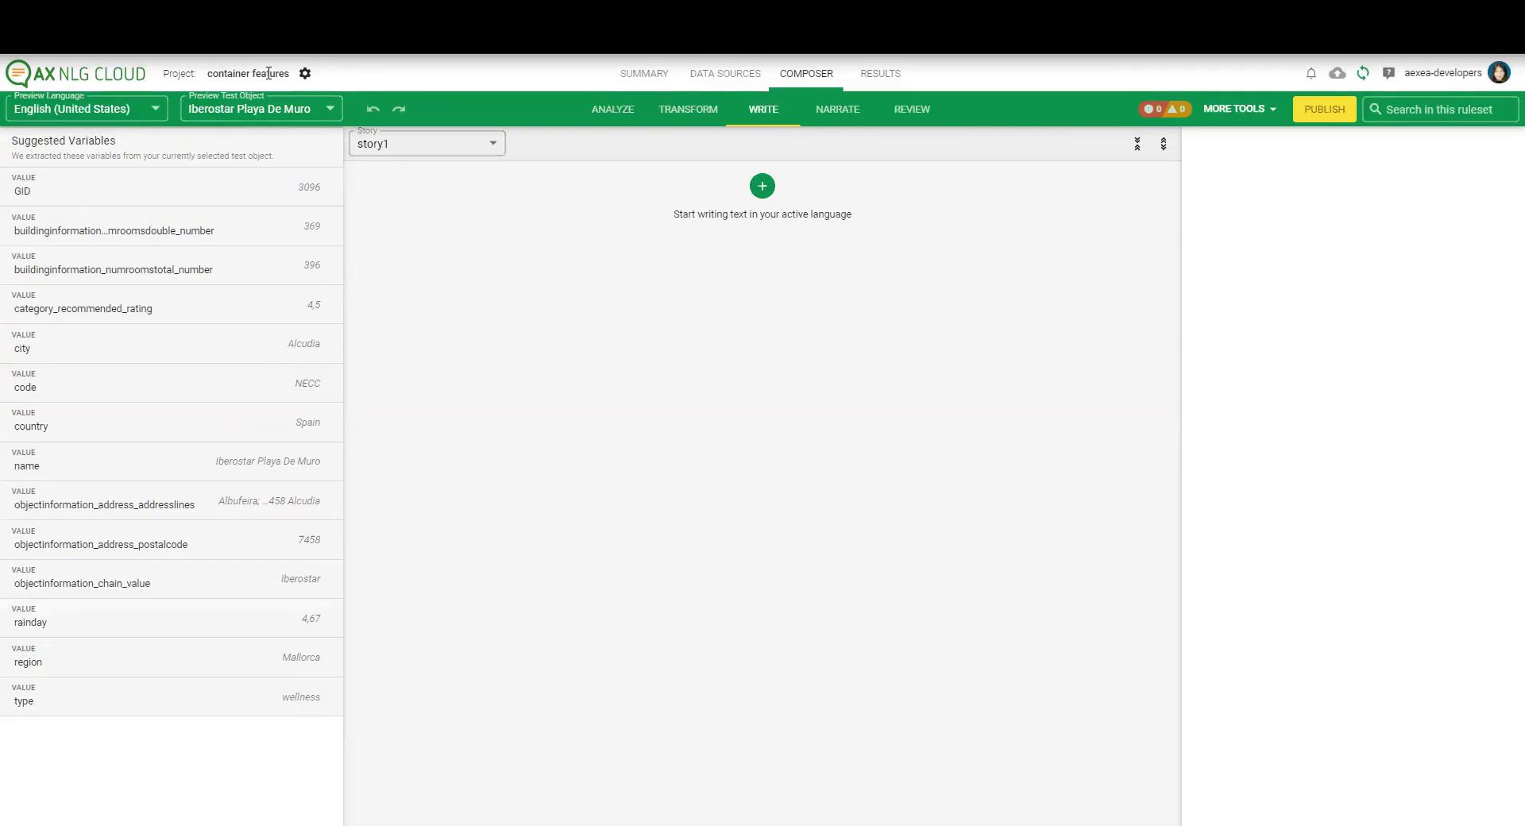
# Add statement1 reading 'The Iberostar Playa De Muro offers all the services of a wellness hotel in Alcudia.'.
pyautogui.click(769, 186)
pyautogui.click(774, 187)
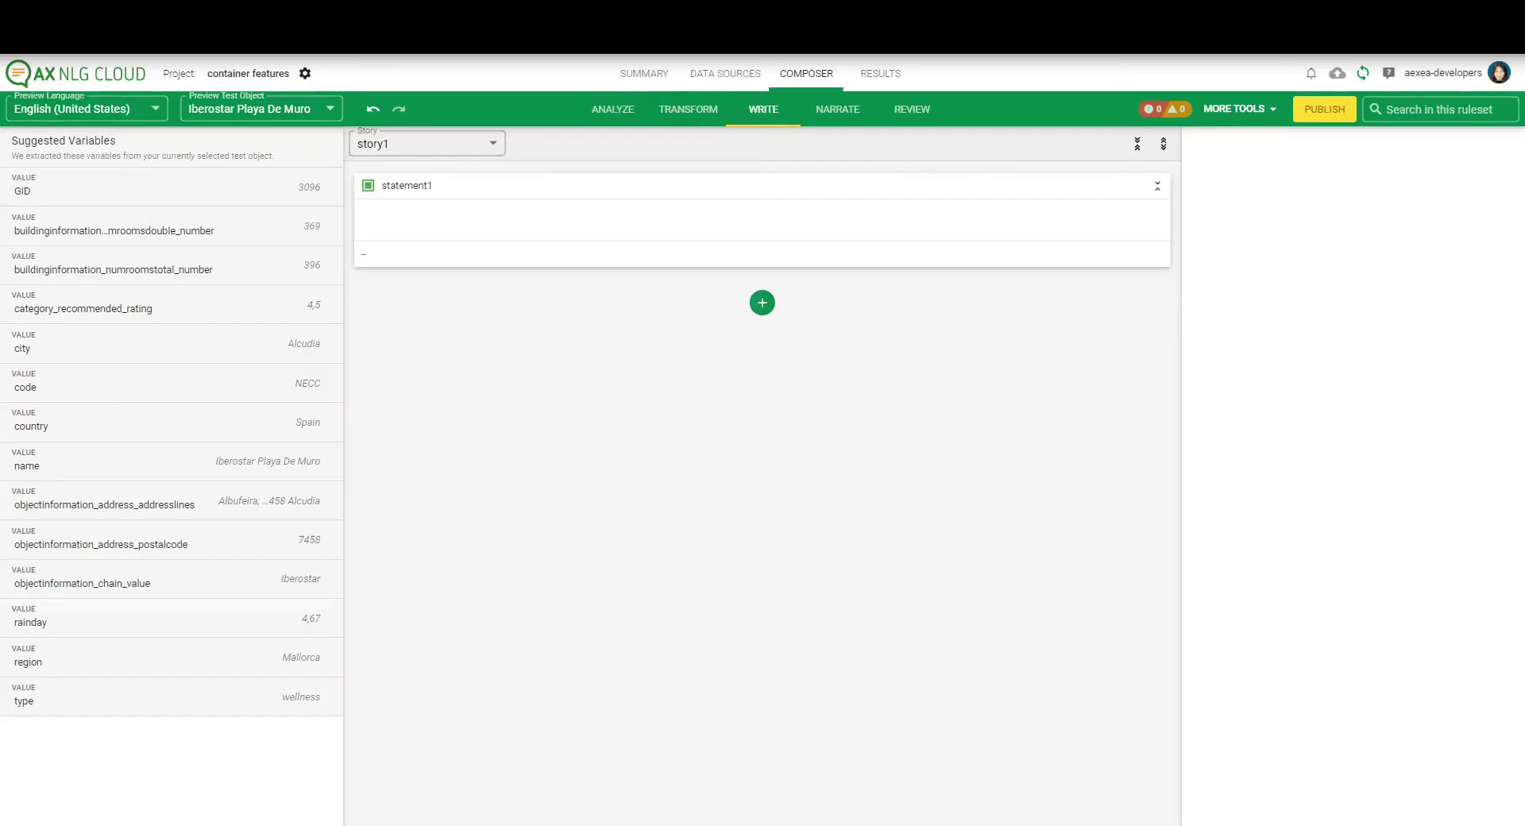
pyautogui.click(540, 220)
pyautogui.write('The Iberostar Playa De Muro offers all the services of a wellness hotel in Alcudia.')
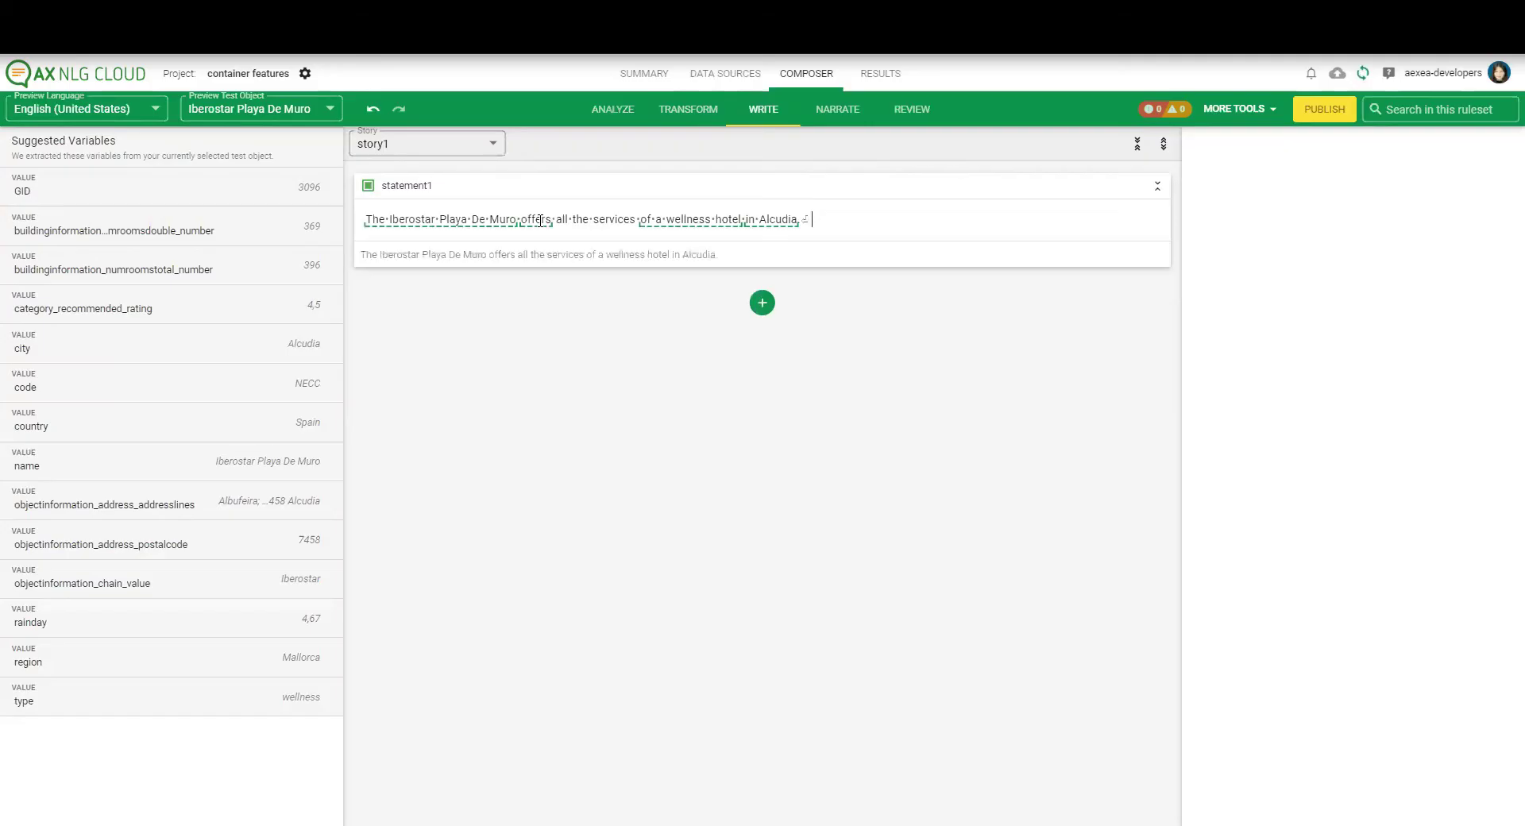
pyautogui.press('BackSpace')
# Turn 'The Iberostar Playa De Muro' into a subject noun container bound to the name variable.
pyautogui.click(487, 223)
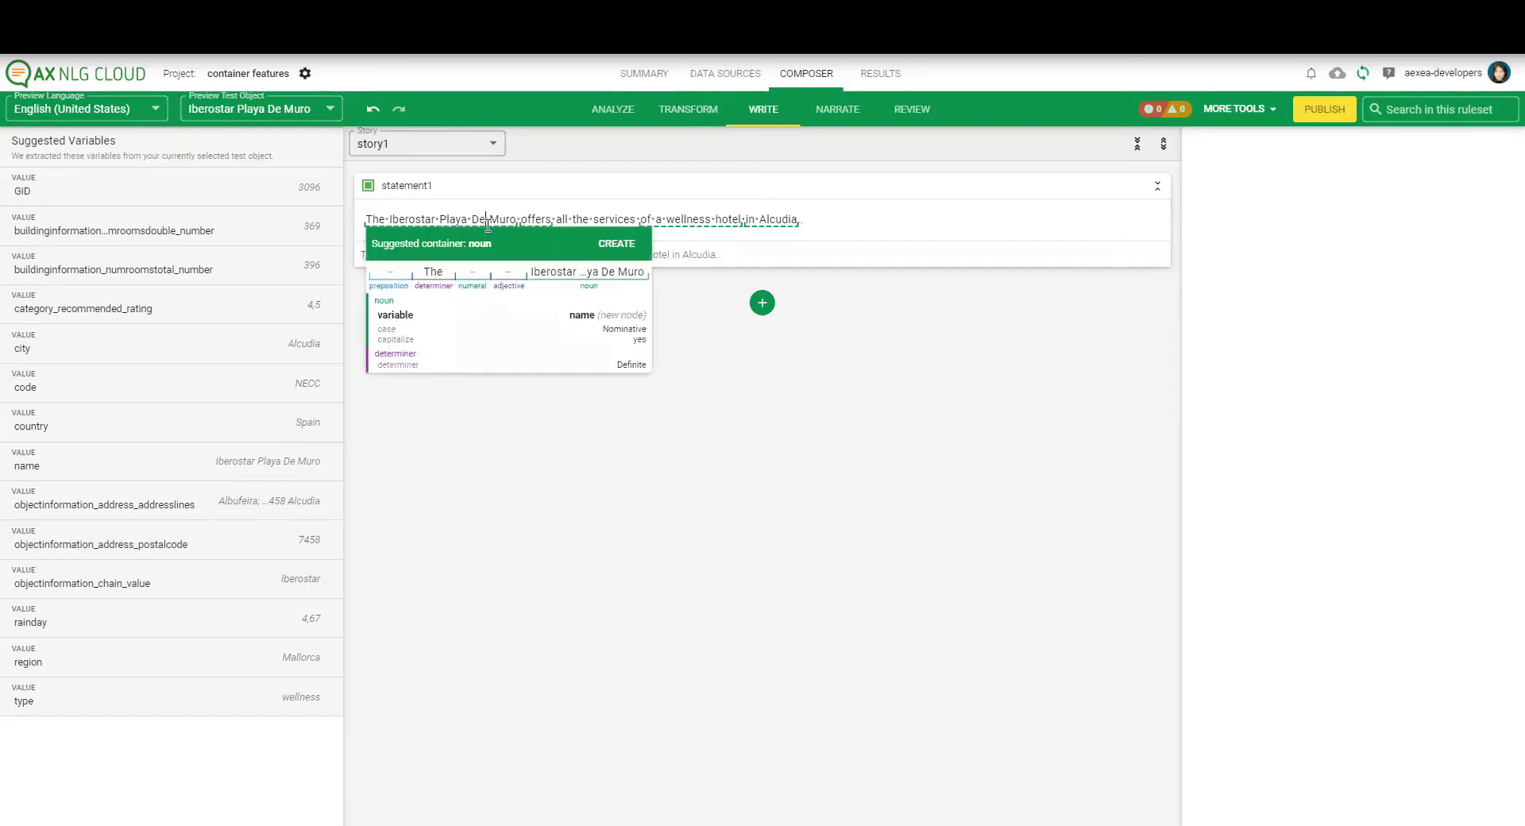
pyautogui.click(722, 223)
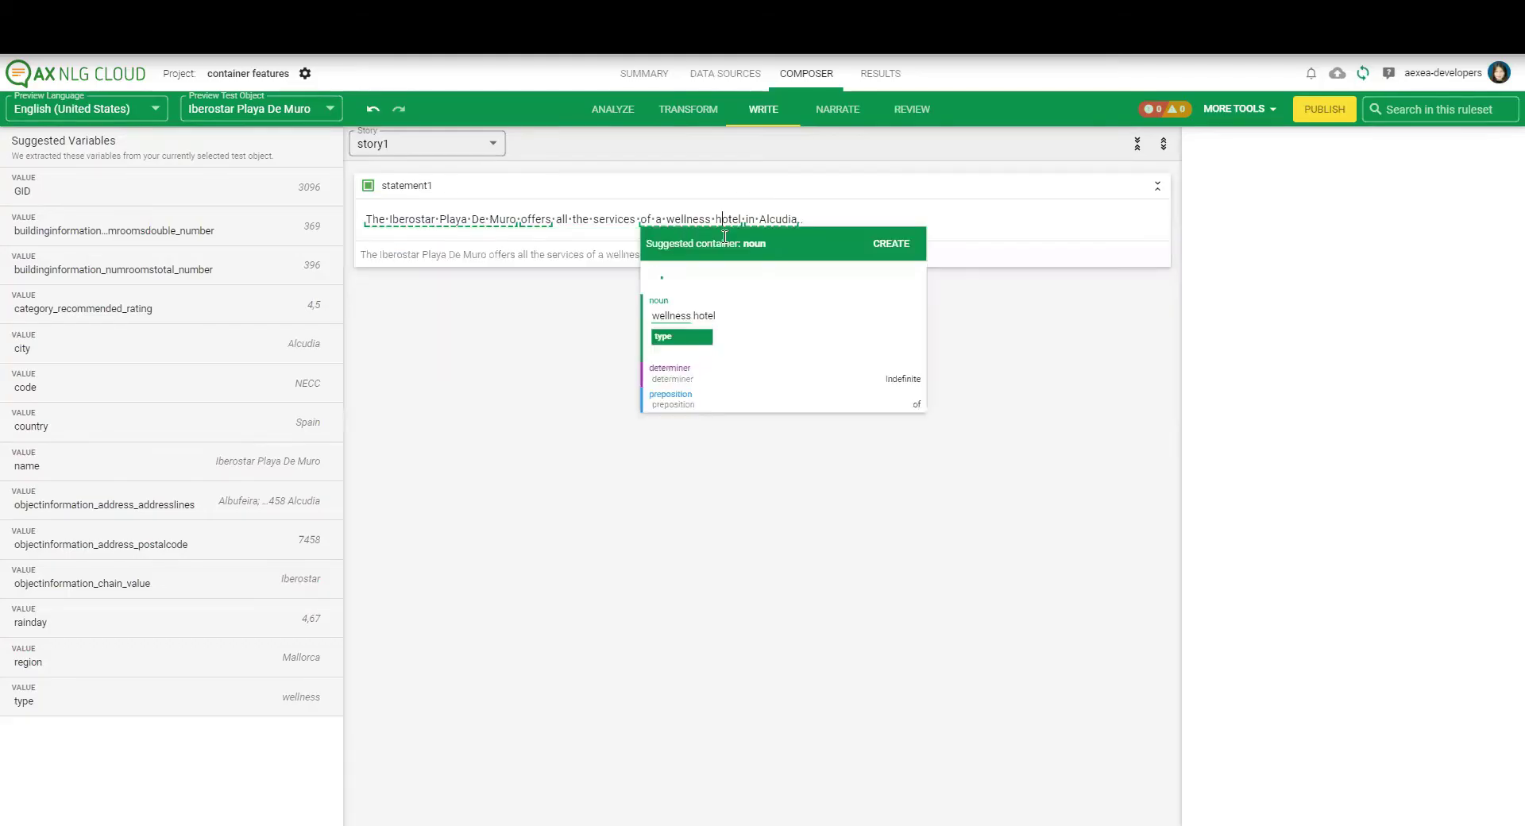
pyautogui.click(870, 216)
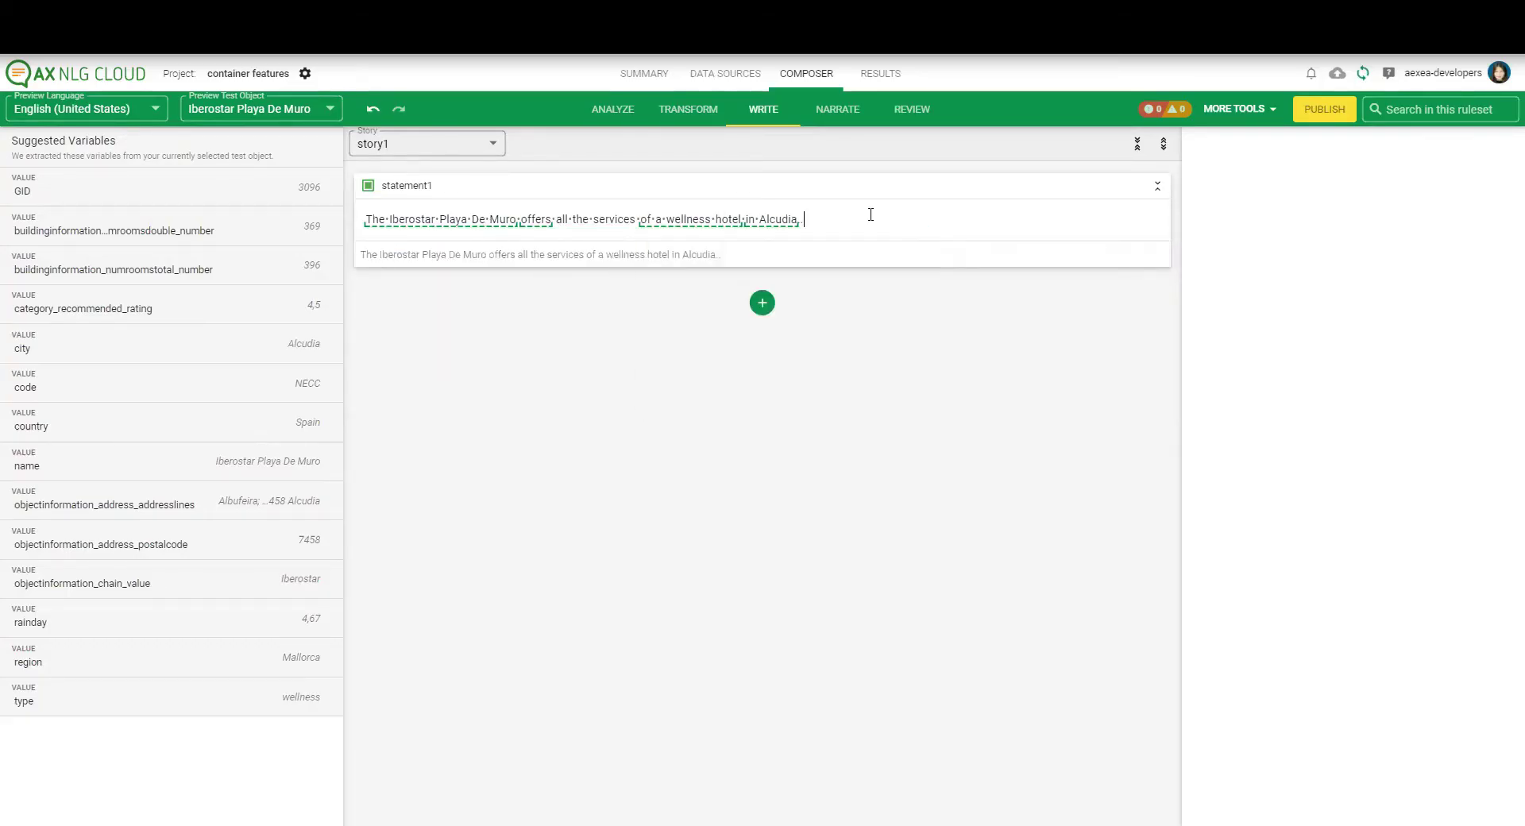
pyautogui.click(469, 222)
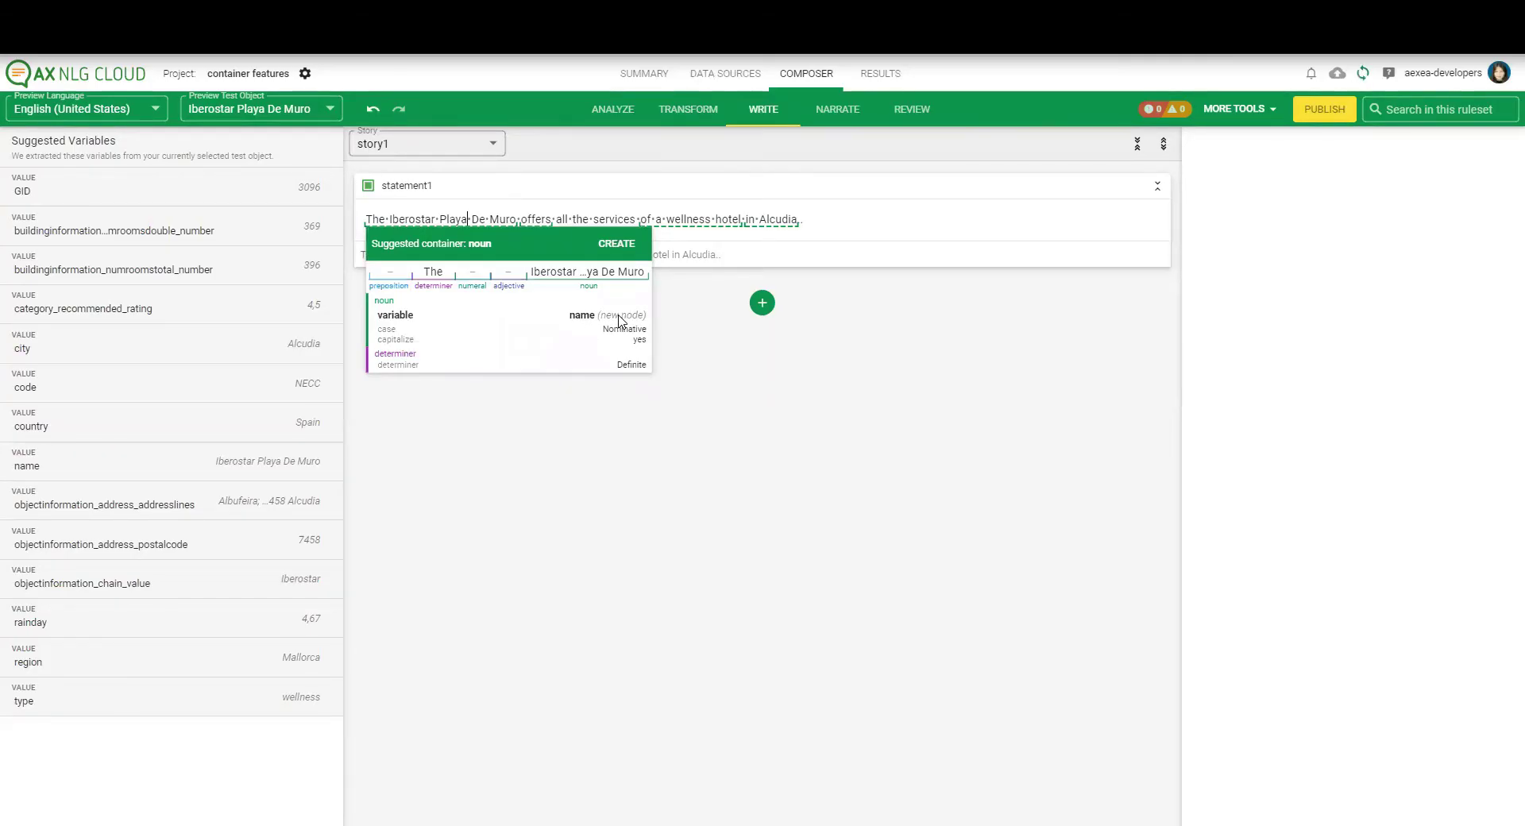
pyautogui.click(617, 246)
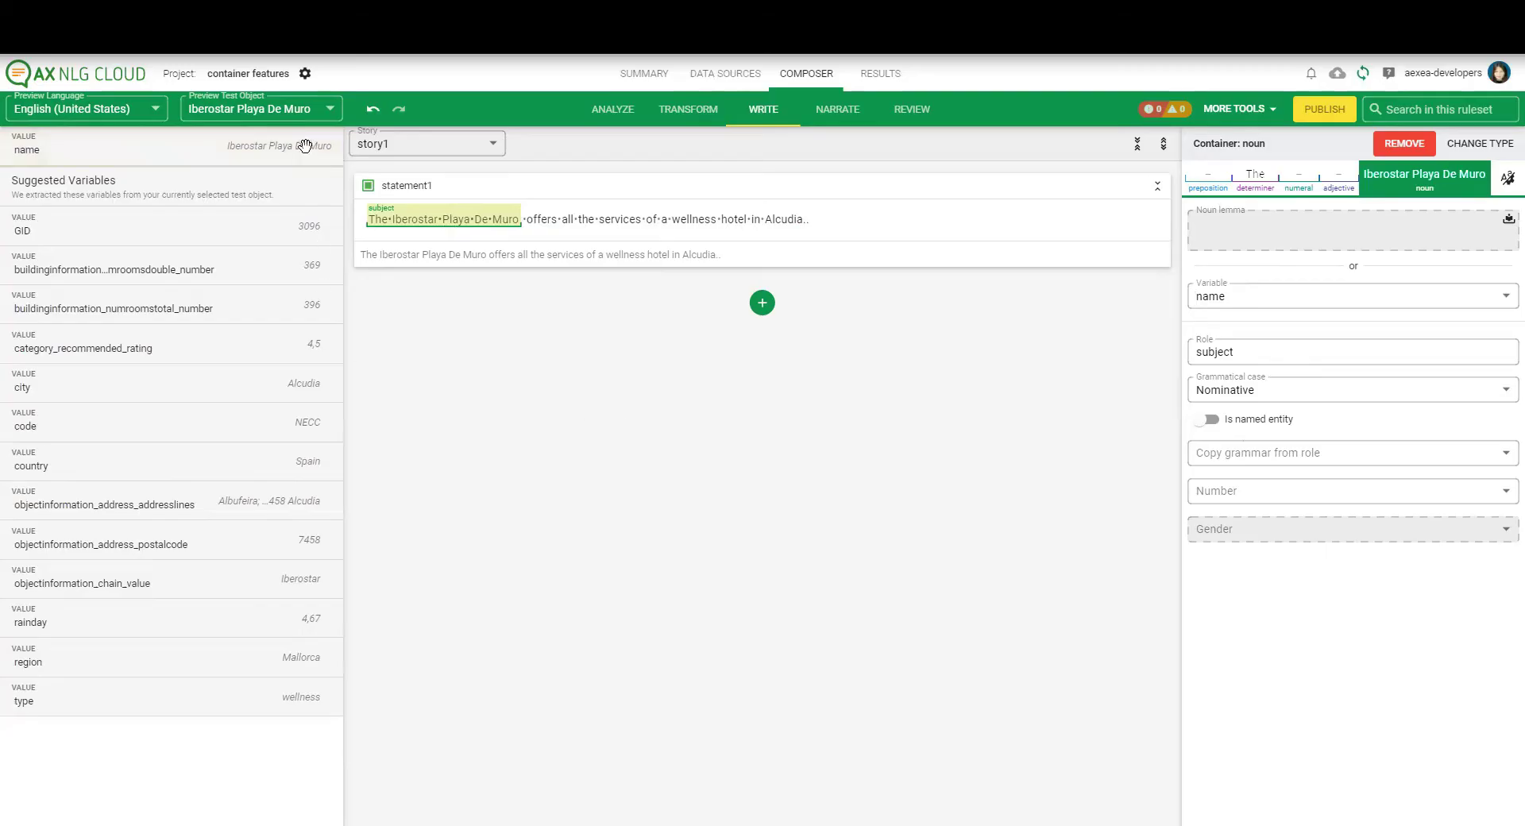
pyautogui.click(399, 183)
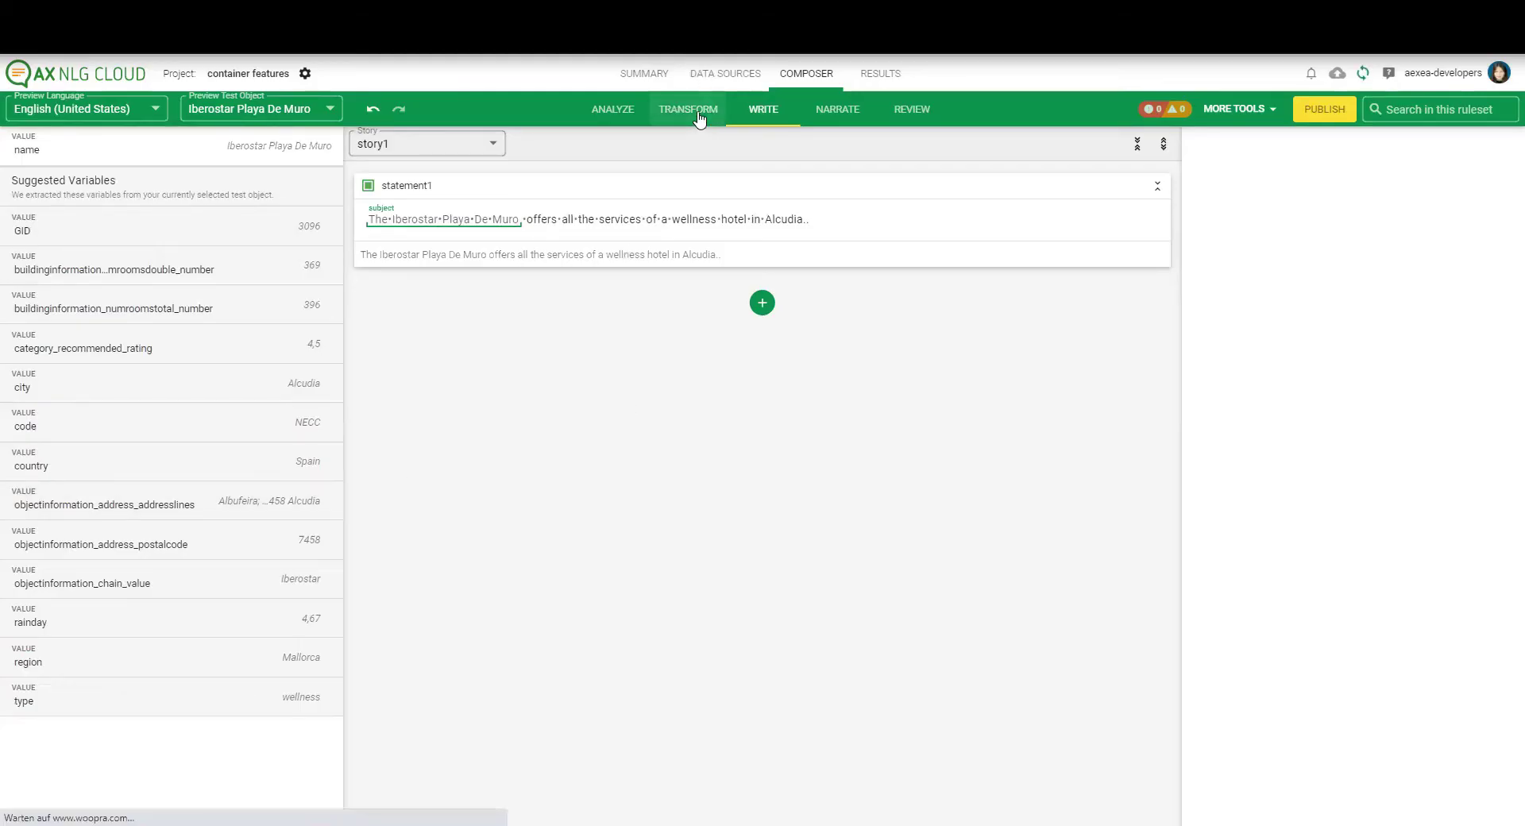
pyautogui.click(699, 117)
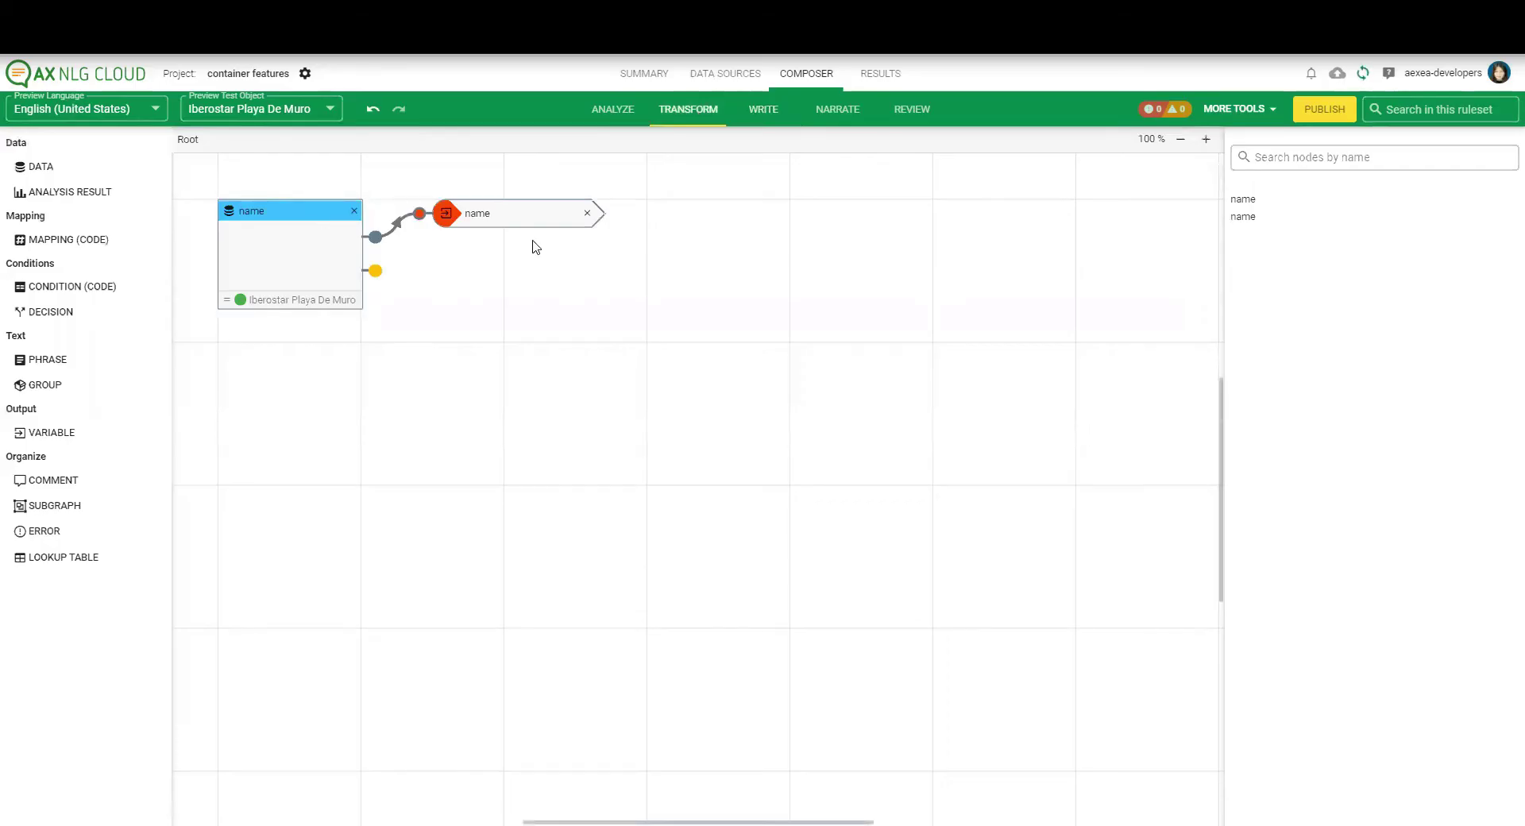
pyautogui.click(309, 223)
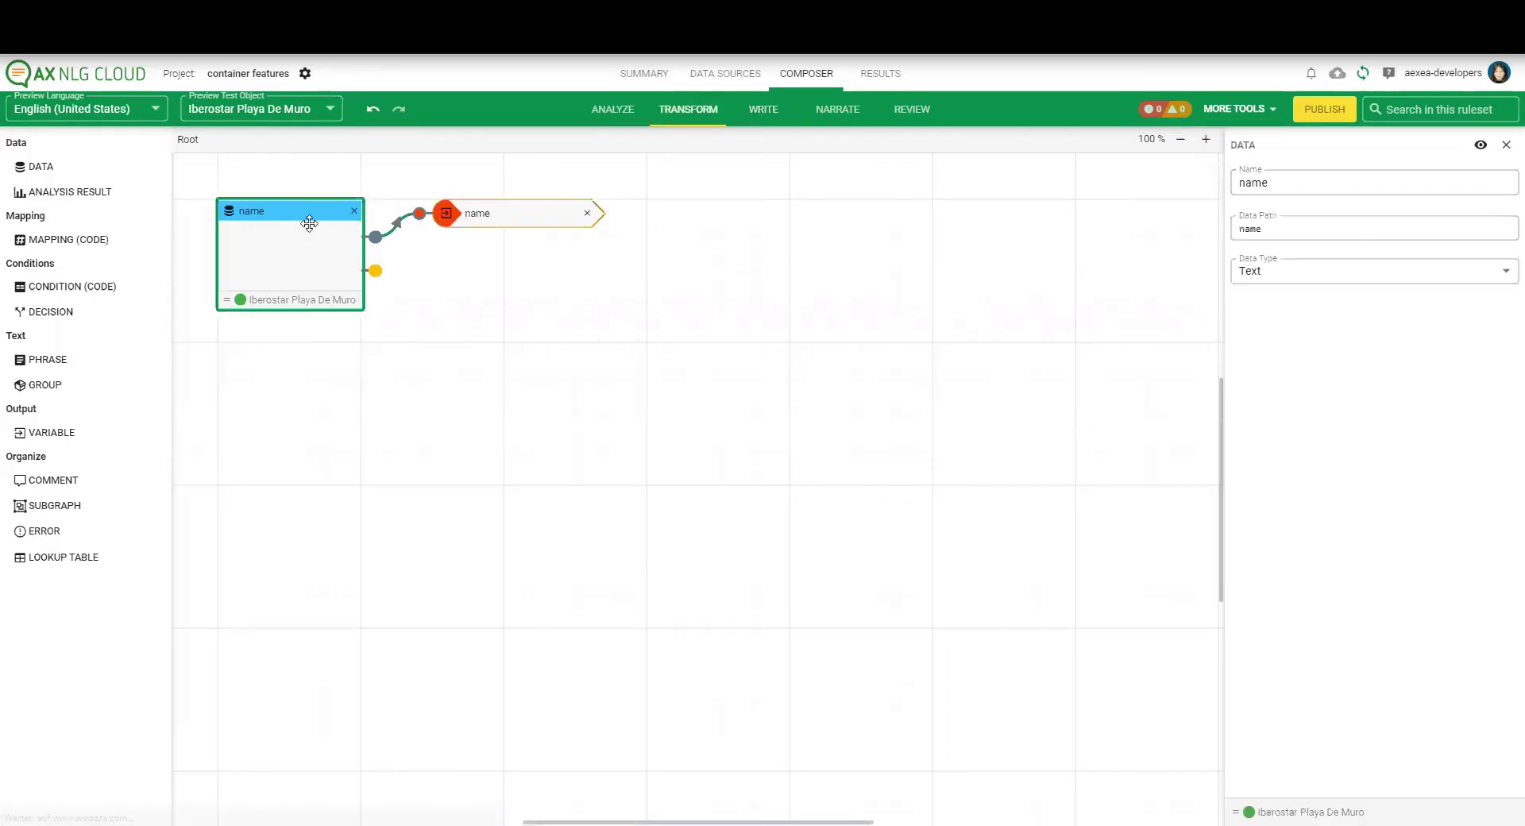
pyautogui.click(507, 214)
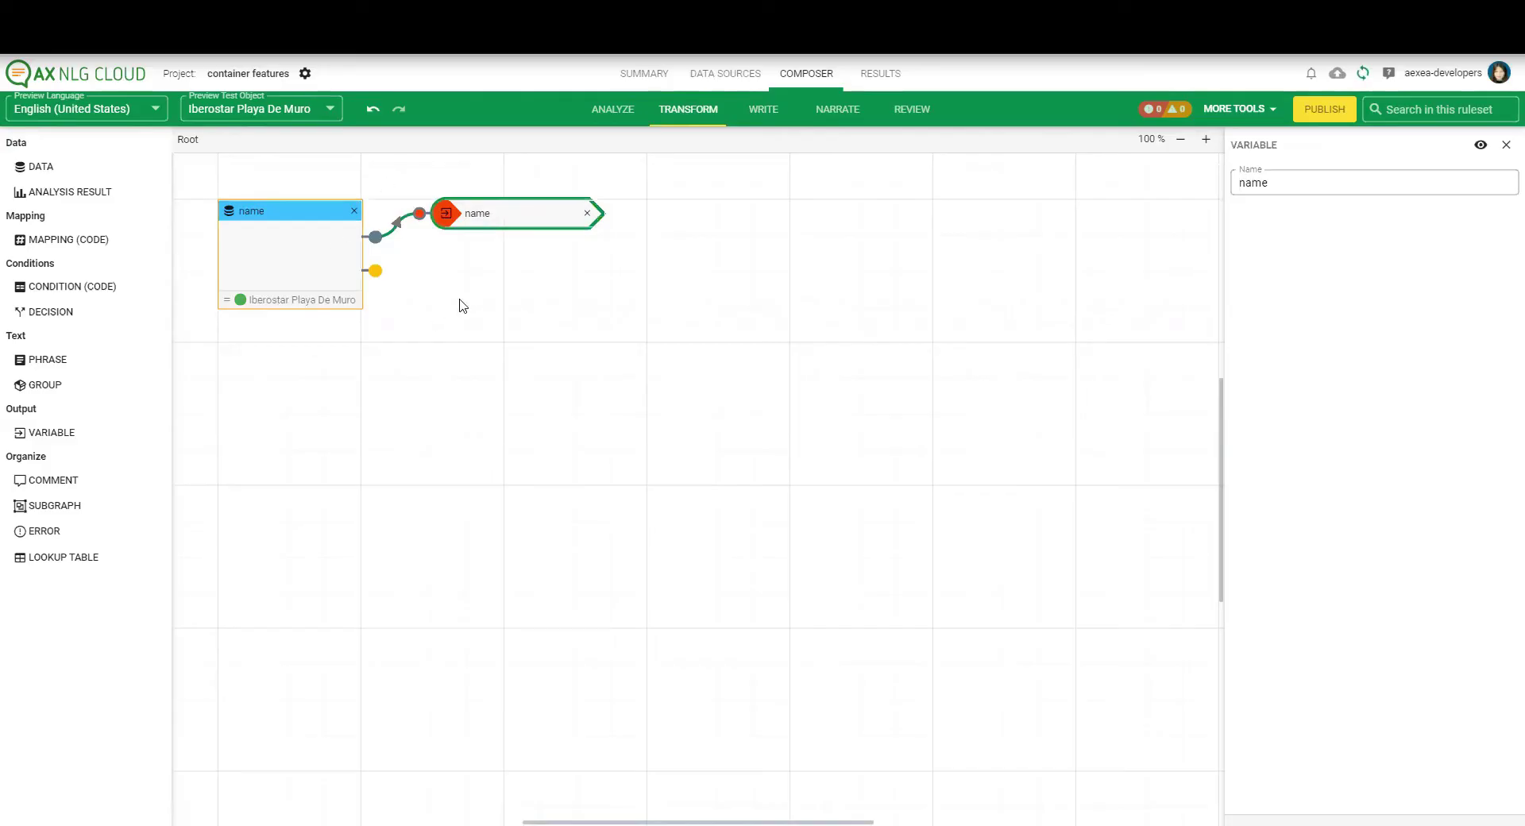
pyautogui.click(776, 113)
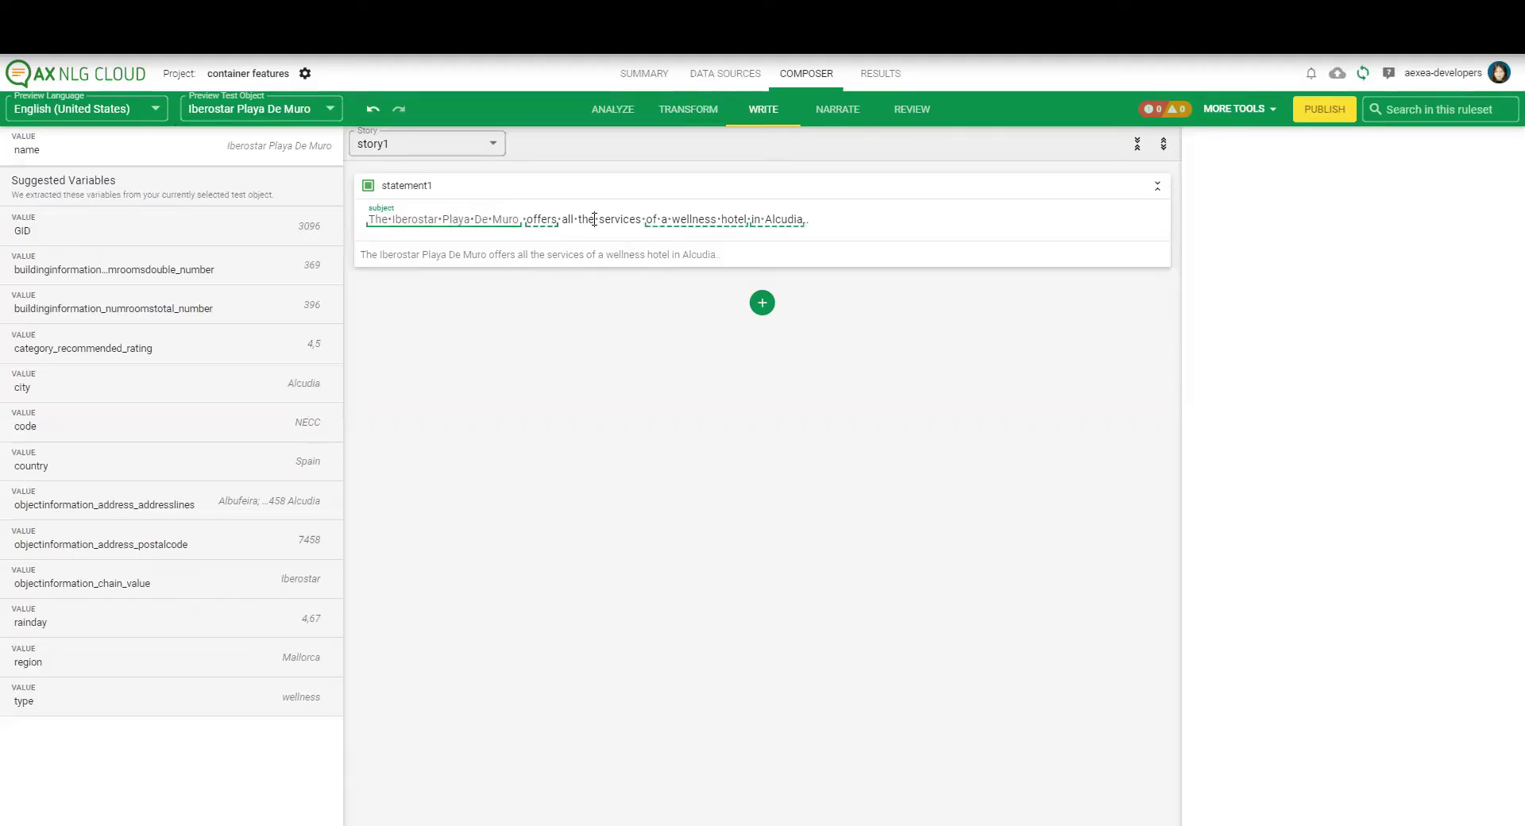
# Create the suggested noun container for 'wellness hotel' with lemma wellness hotel.
pyautogui.click(705, 224)
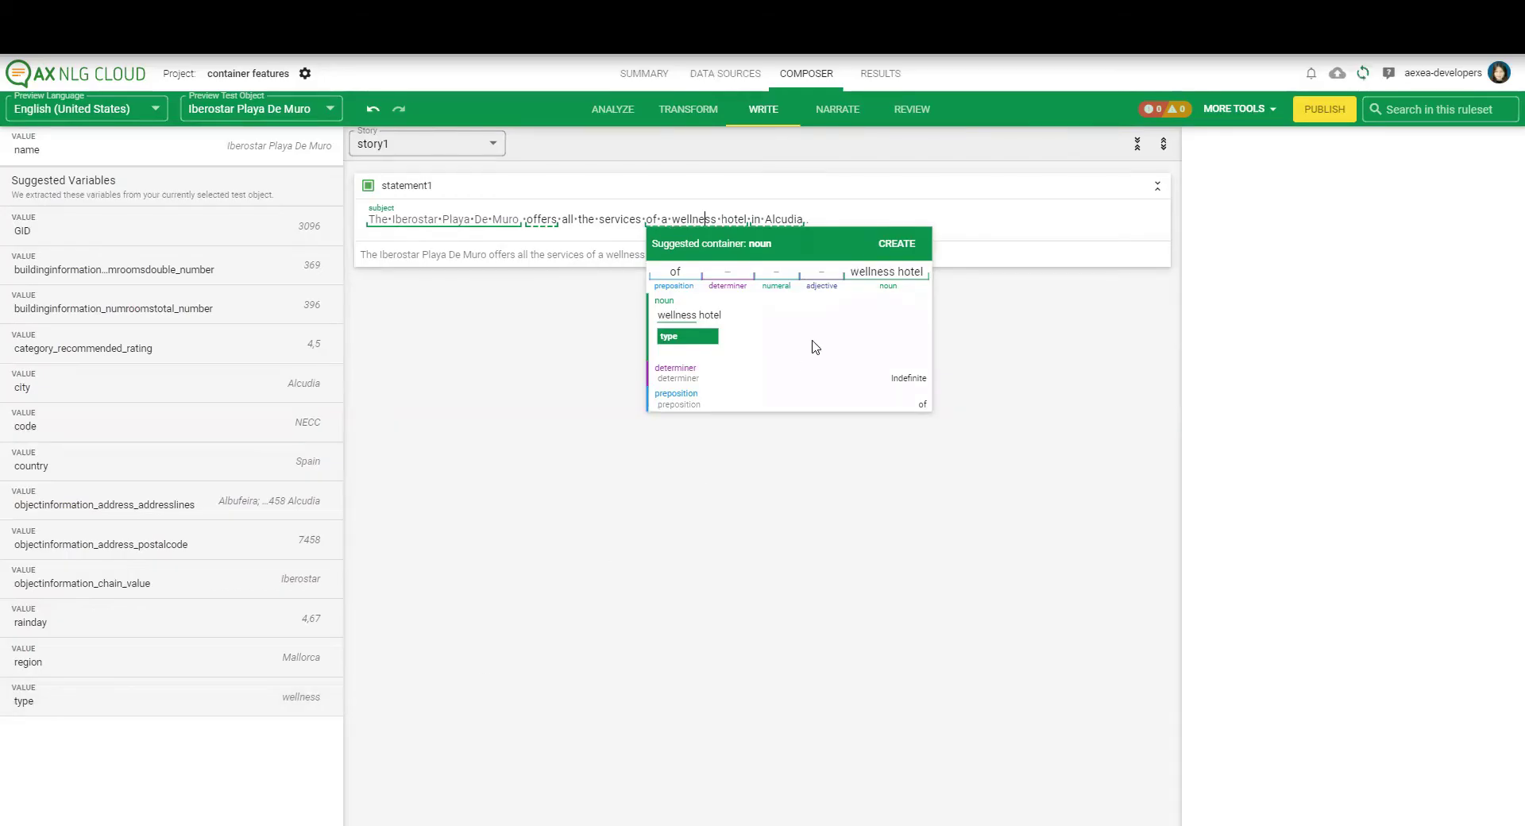
pyautogui.click(908, 244)
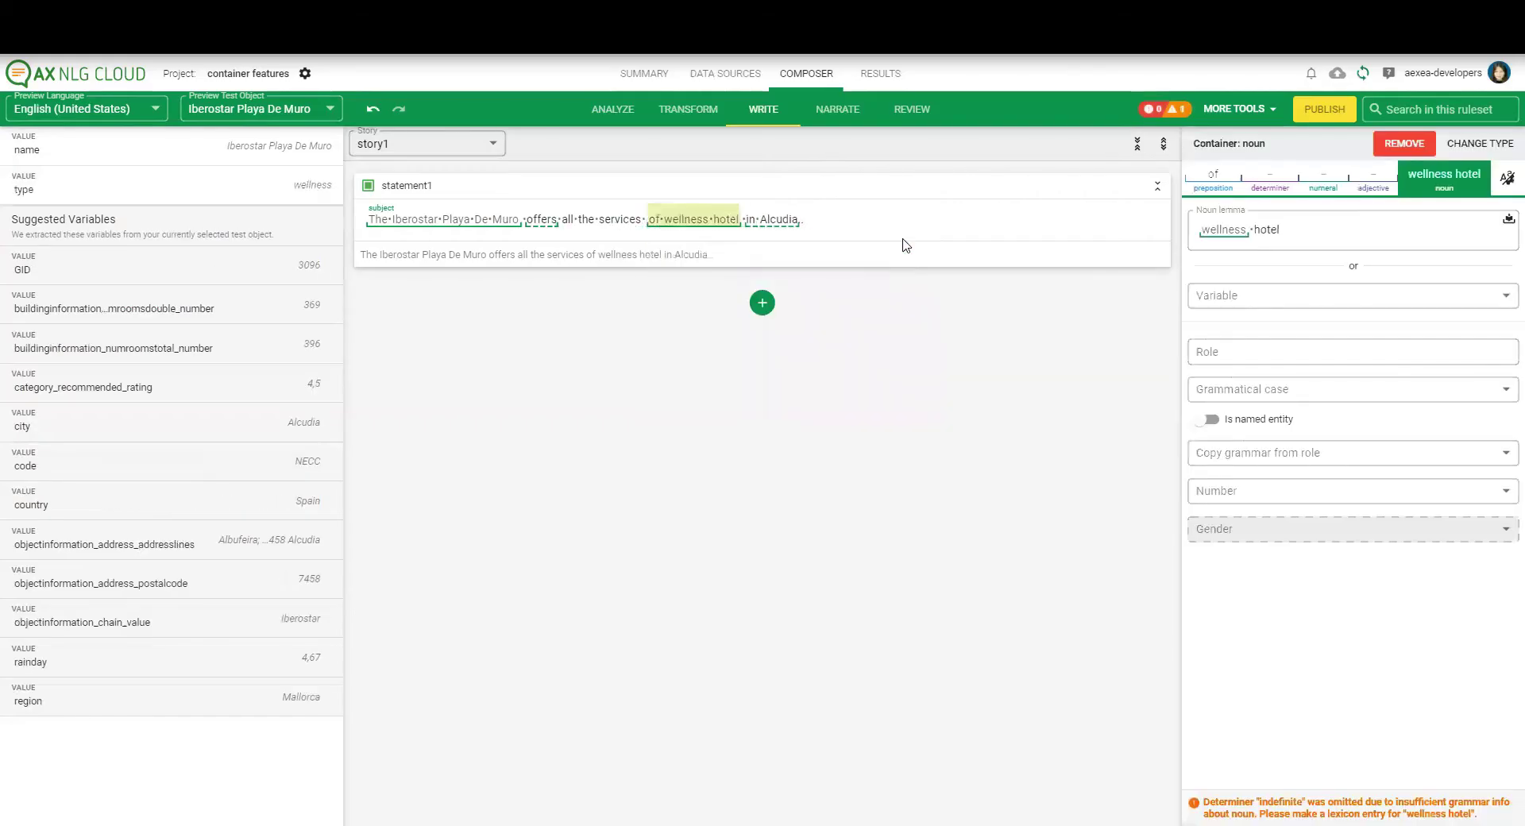
# Mark only 'hotel' as the head noun of the wellness hotel lemma, restoring 'of a wellness hotel'.
pyautogui.moveTo(722, 226)
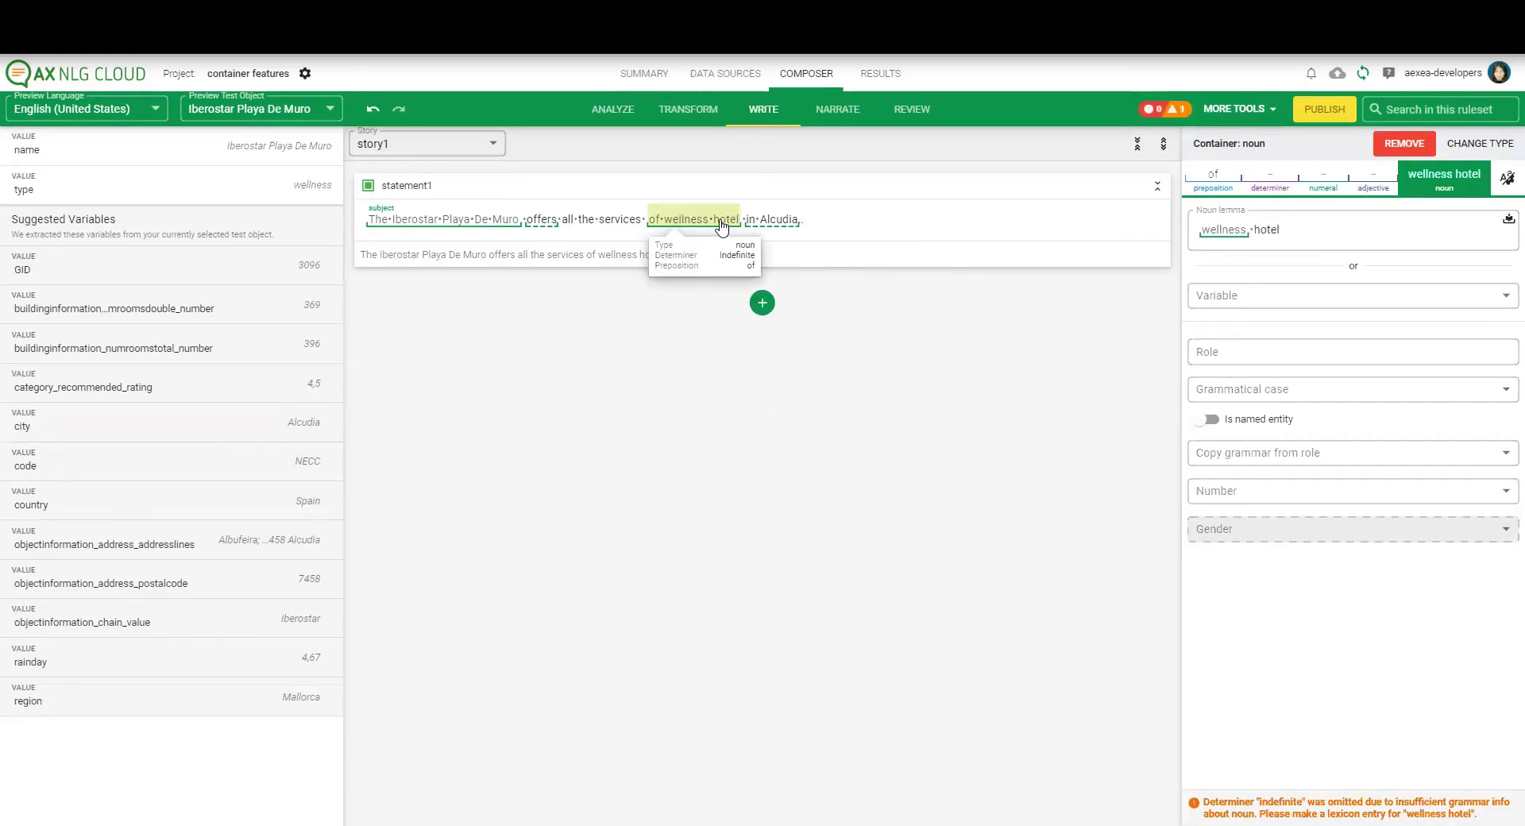
pyautogui.click(1302, 238)
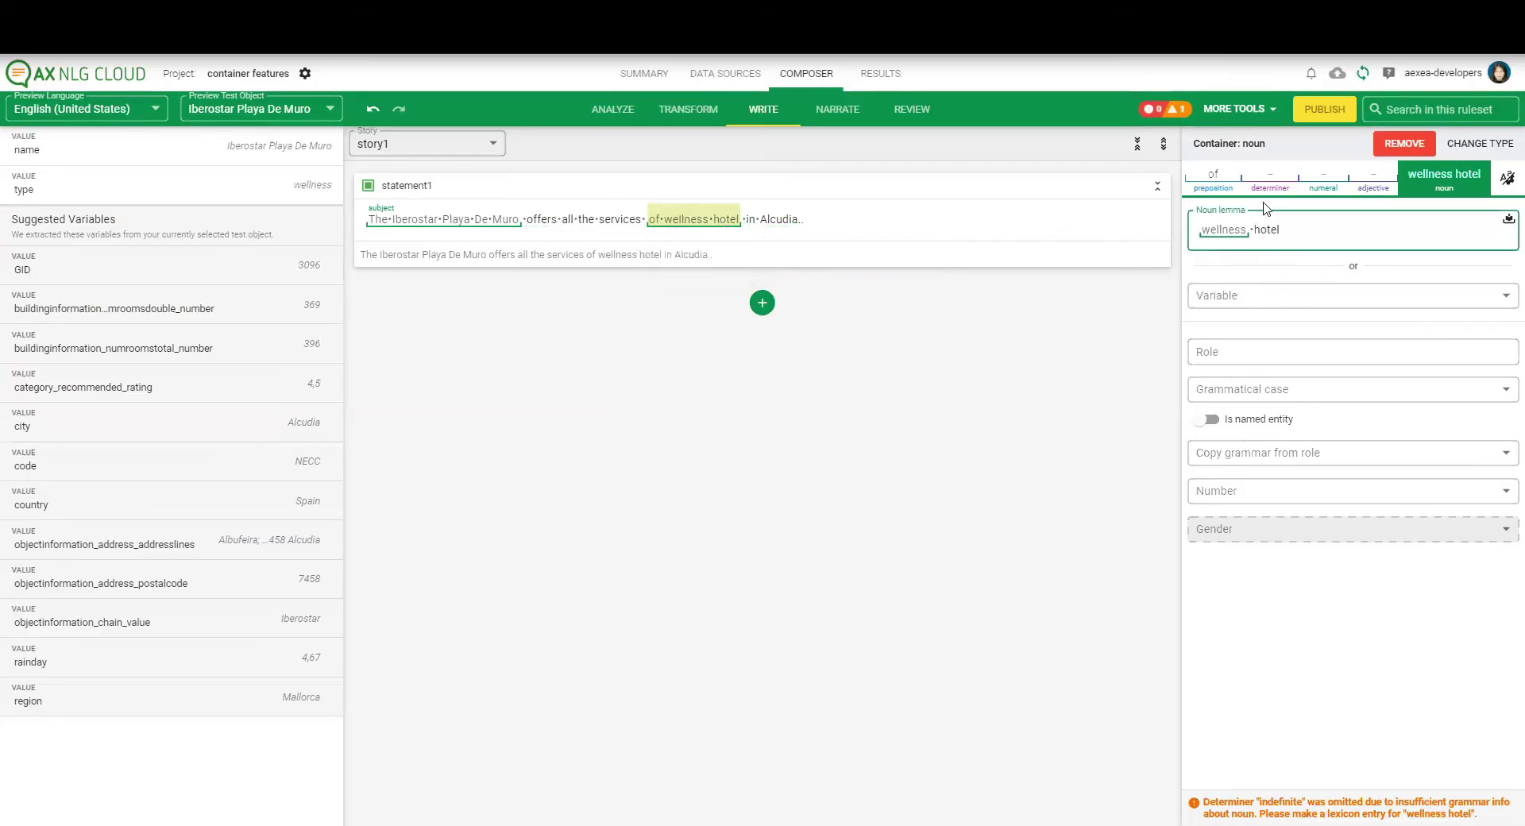
pyautogui.click(1321, 808)
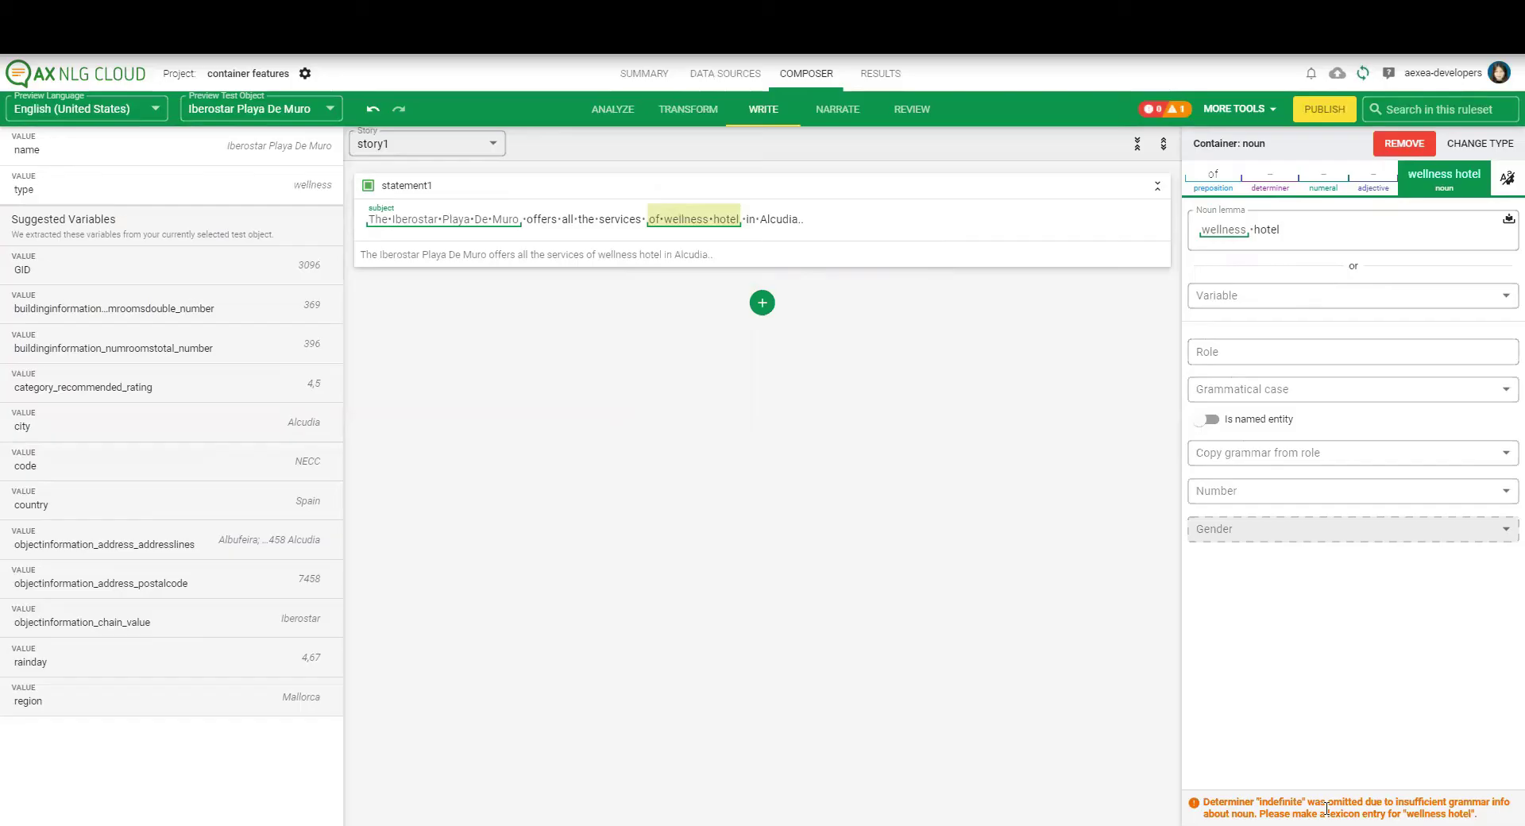
pyautogui.click(1307, 235)
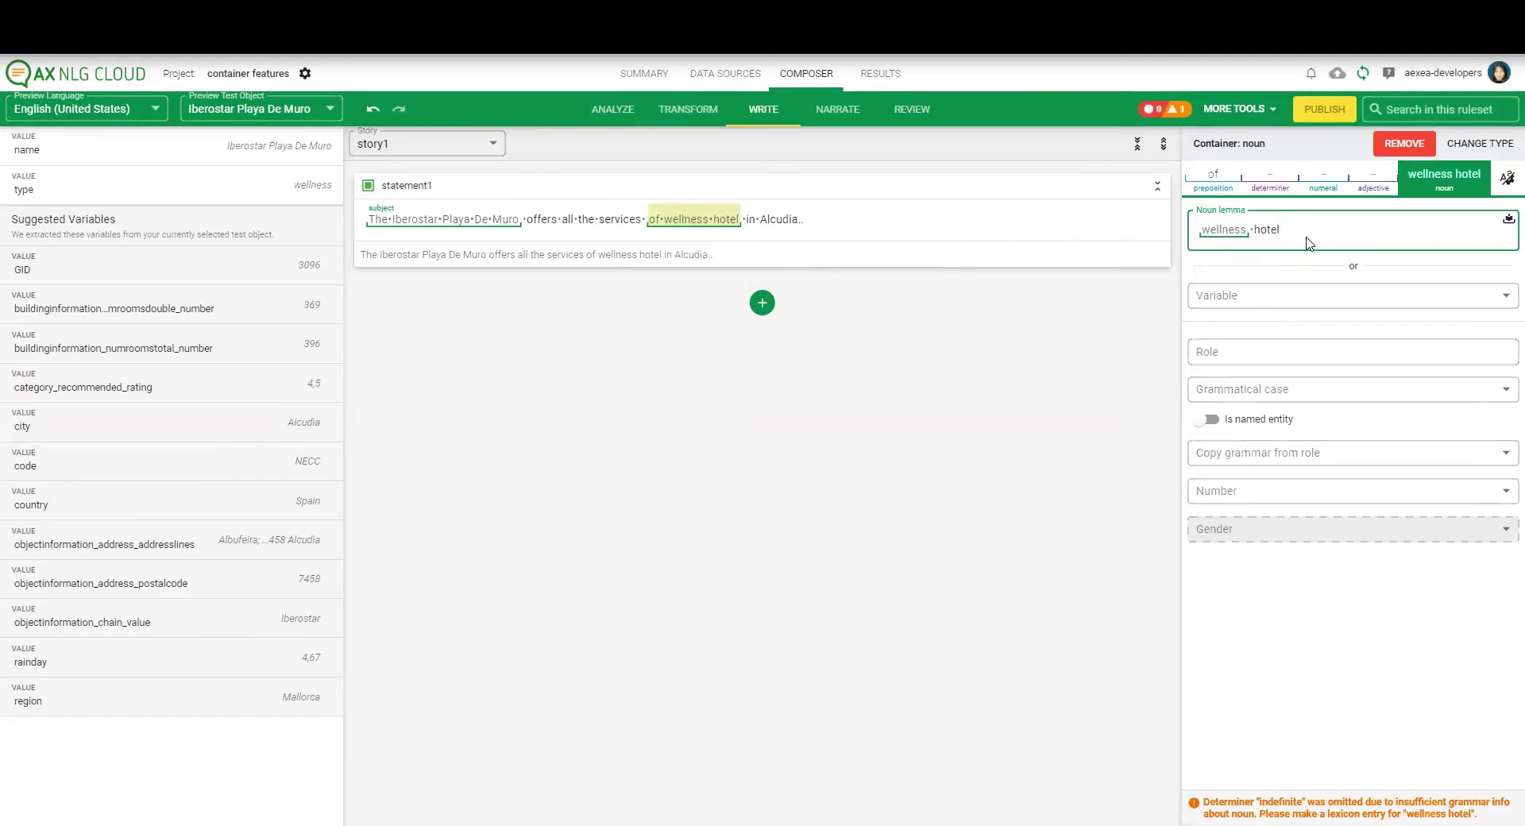
pyautogui.click(1263, 110)
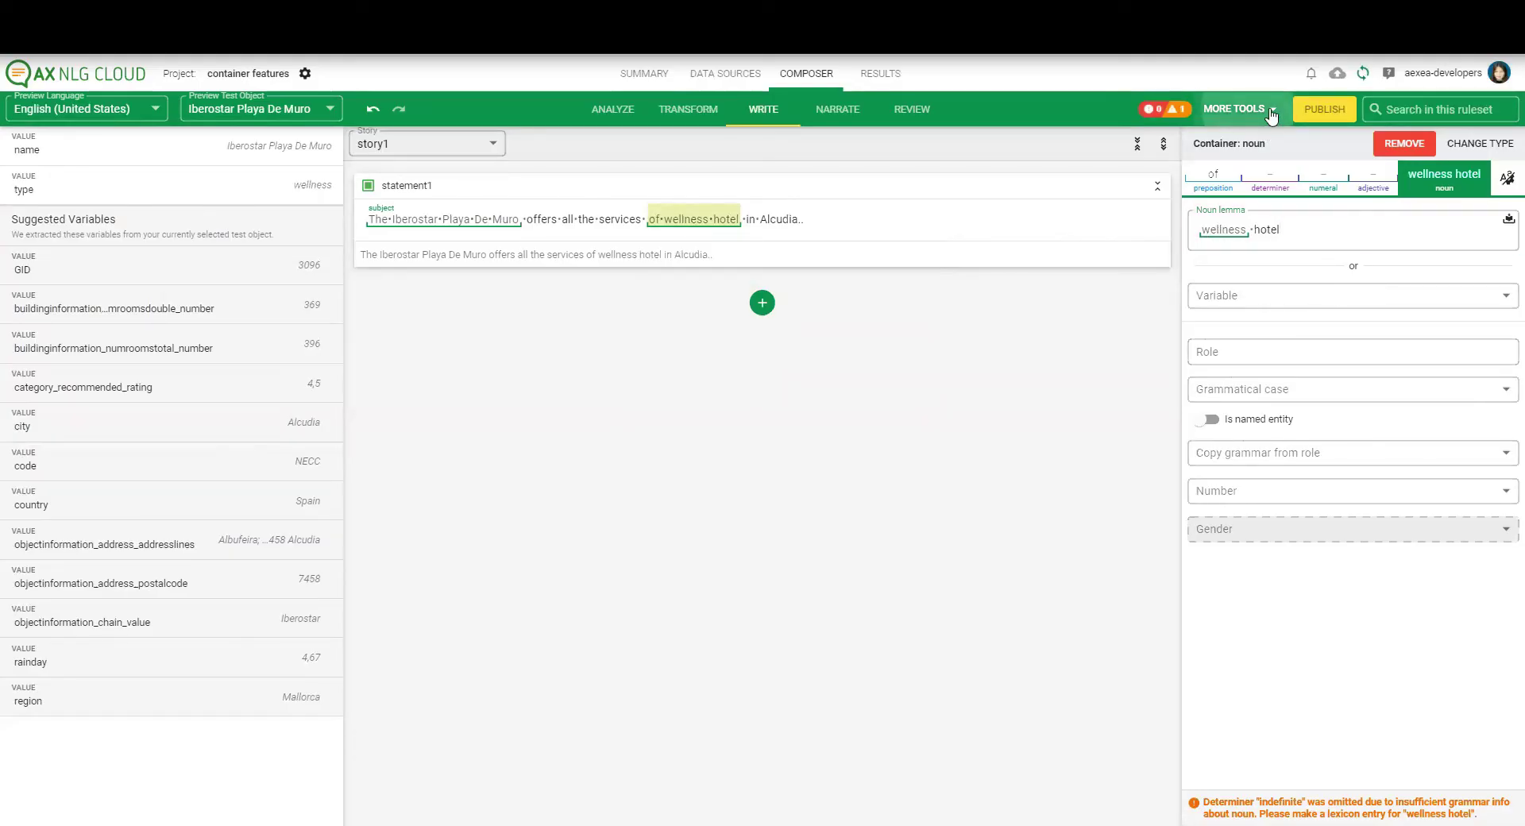
pyautogui.click(1287, 234)
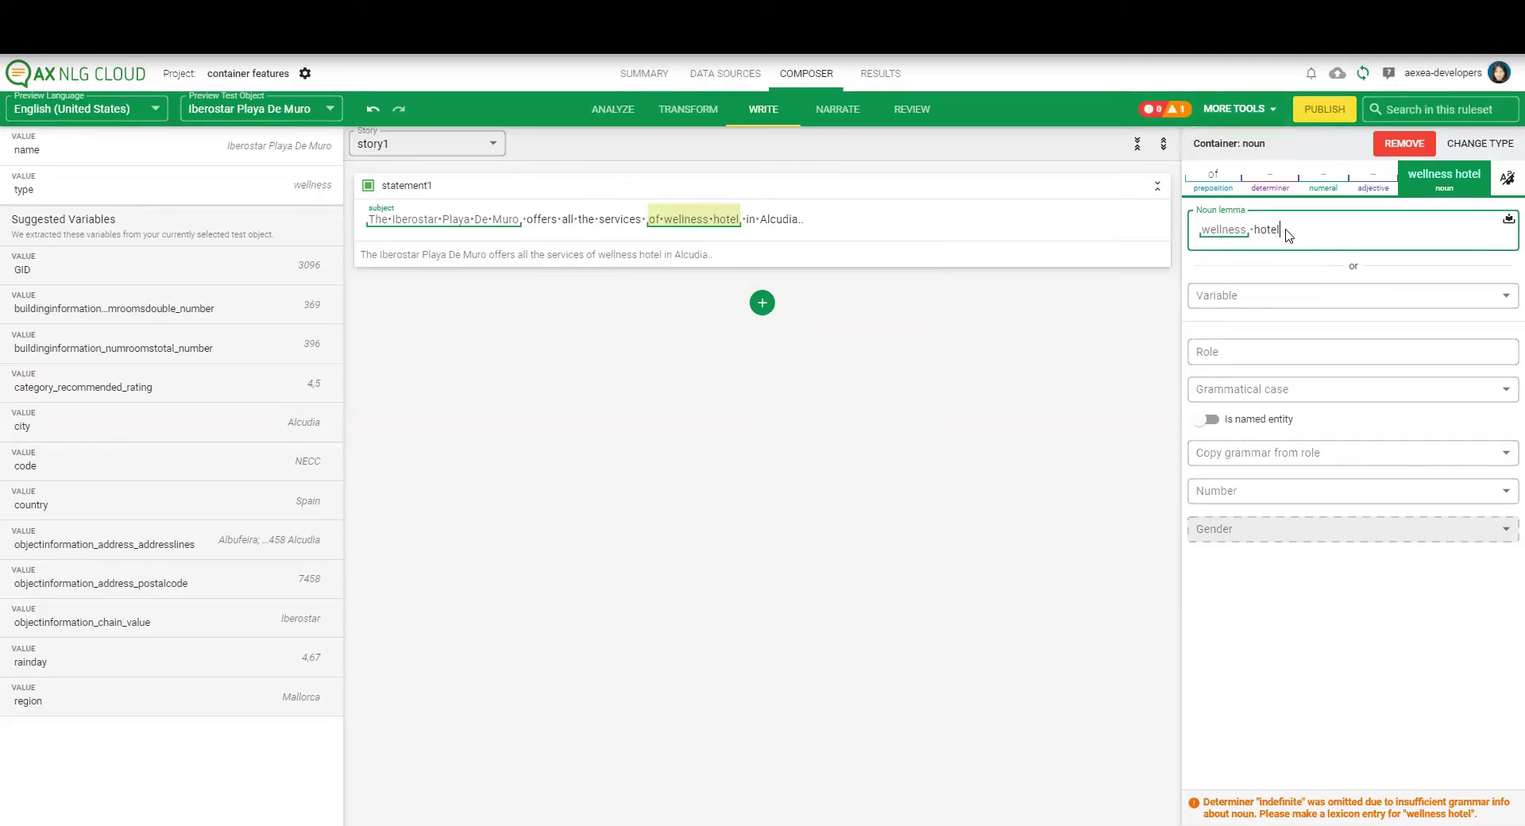
pyautogui.click(1507, 222)
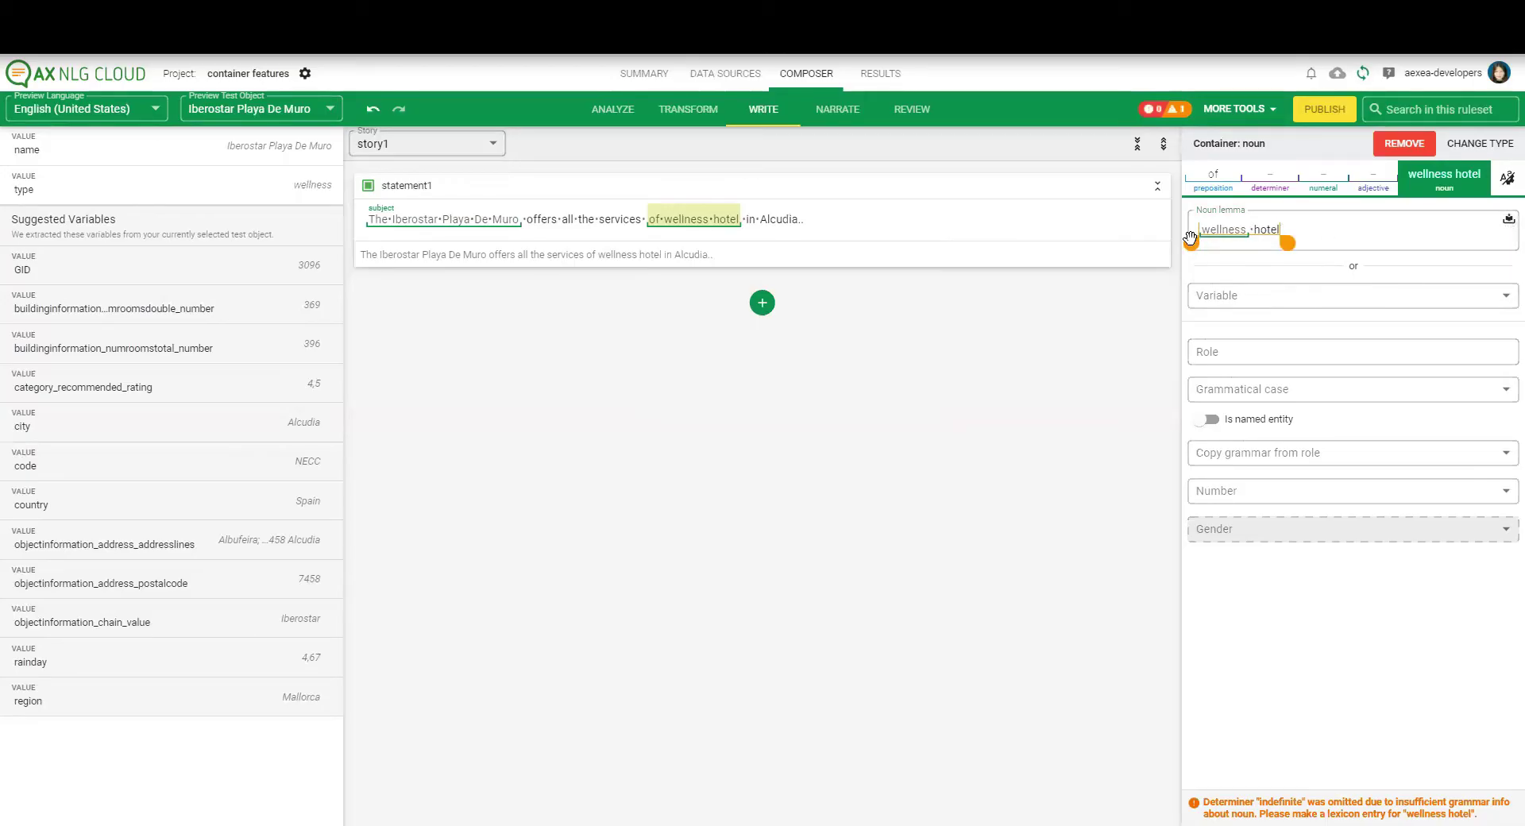
pyautogui.moveTo(1199, 236); pyautogui.dragTo(1240, 239)
pyautogui.click(1320, 243)
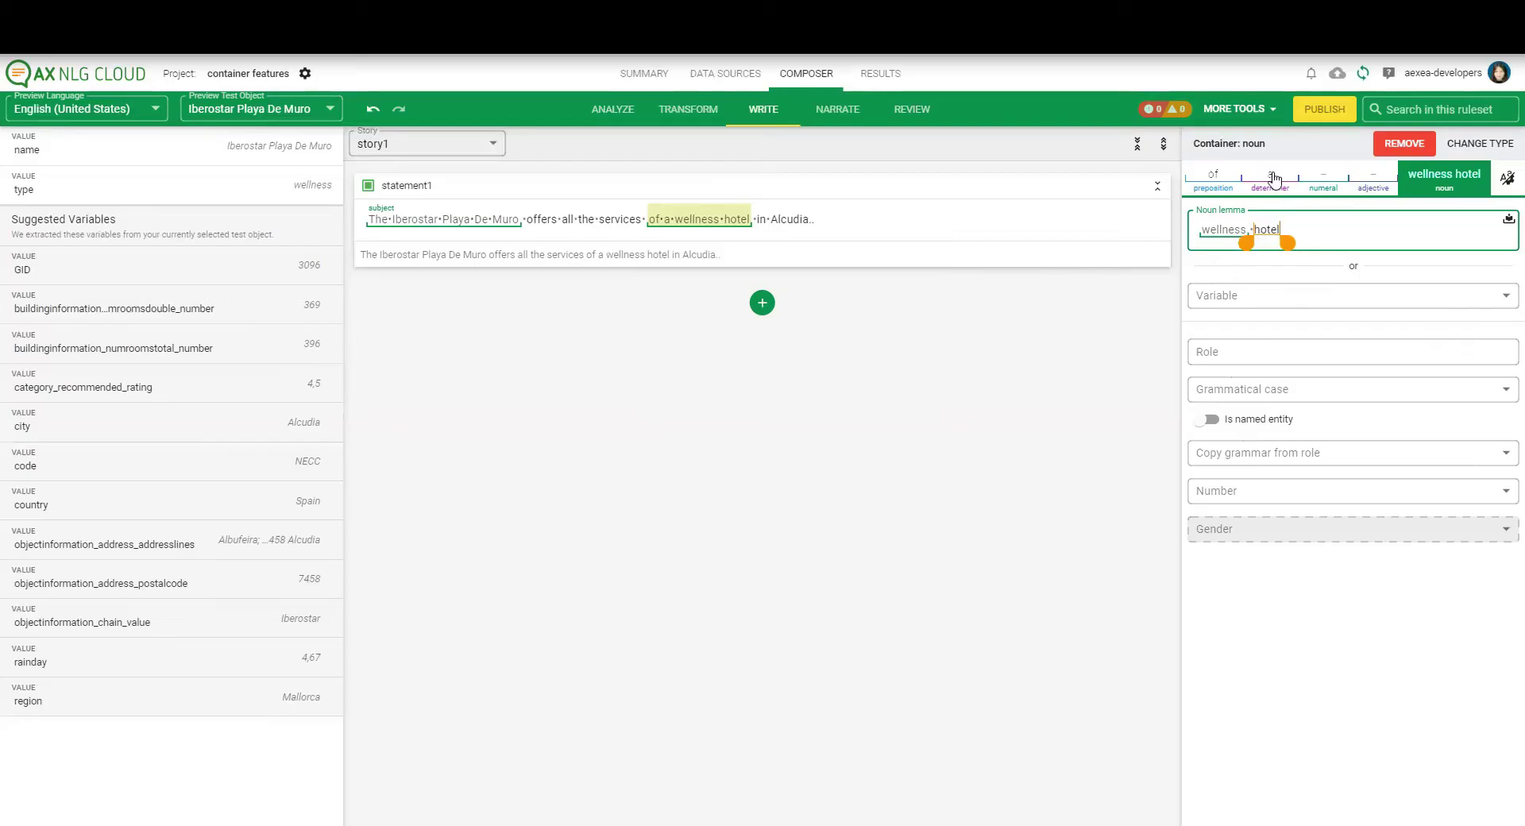
pyautogui.moveTo(663, 227)
# Make 'in Alcudia' a noun container with preposition in, bound to the city variable.
pyautogui.click(797, 216)
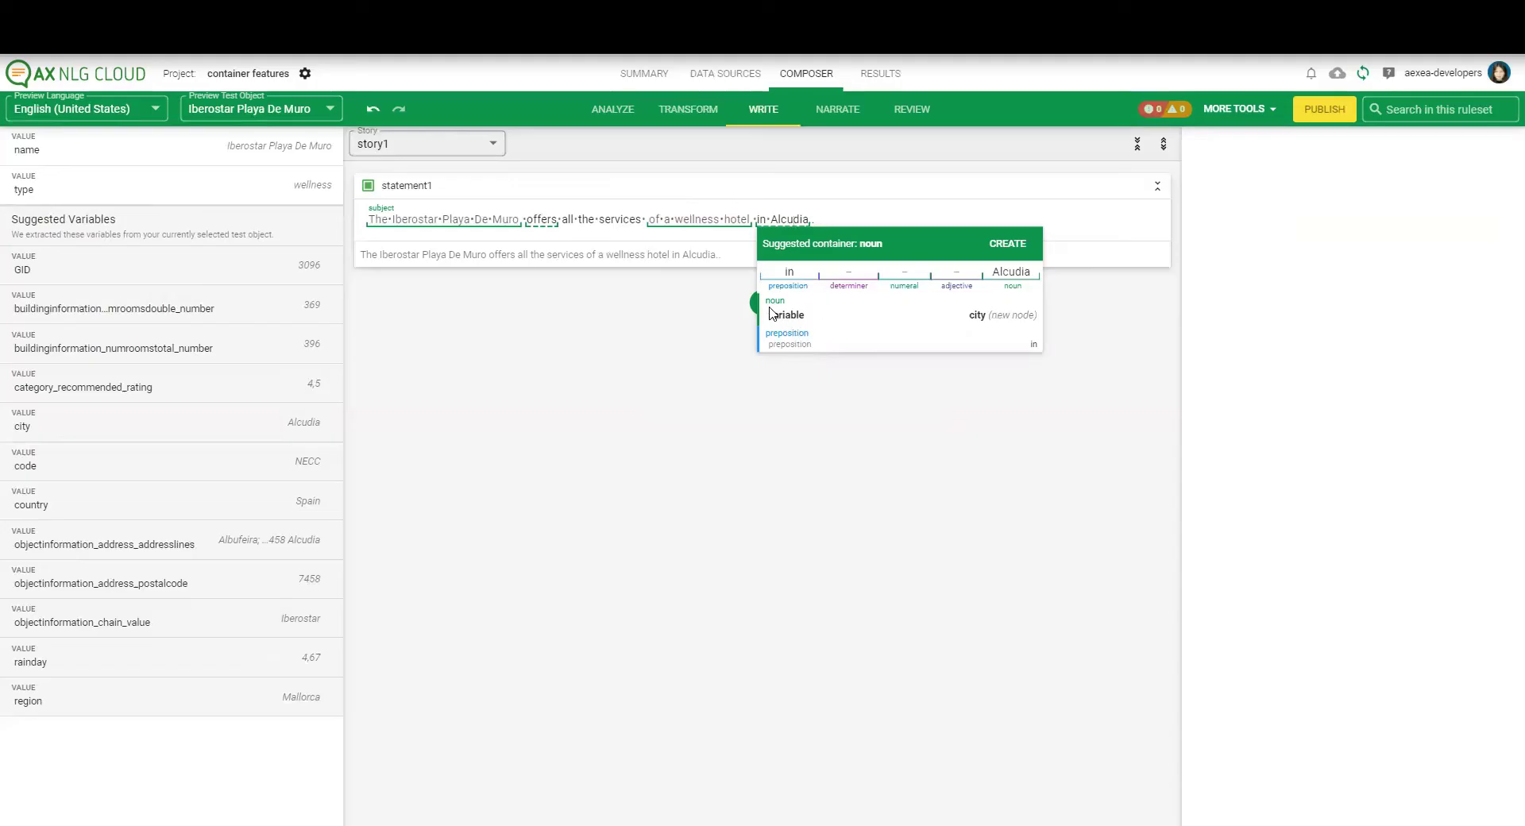
pyautogui.click(1019, 245)
pyautogui.click(868, 221)
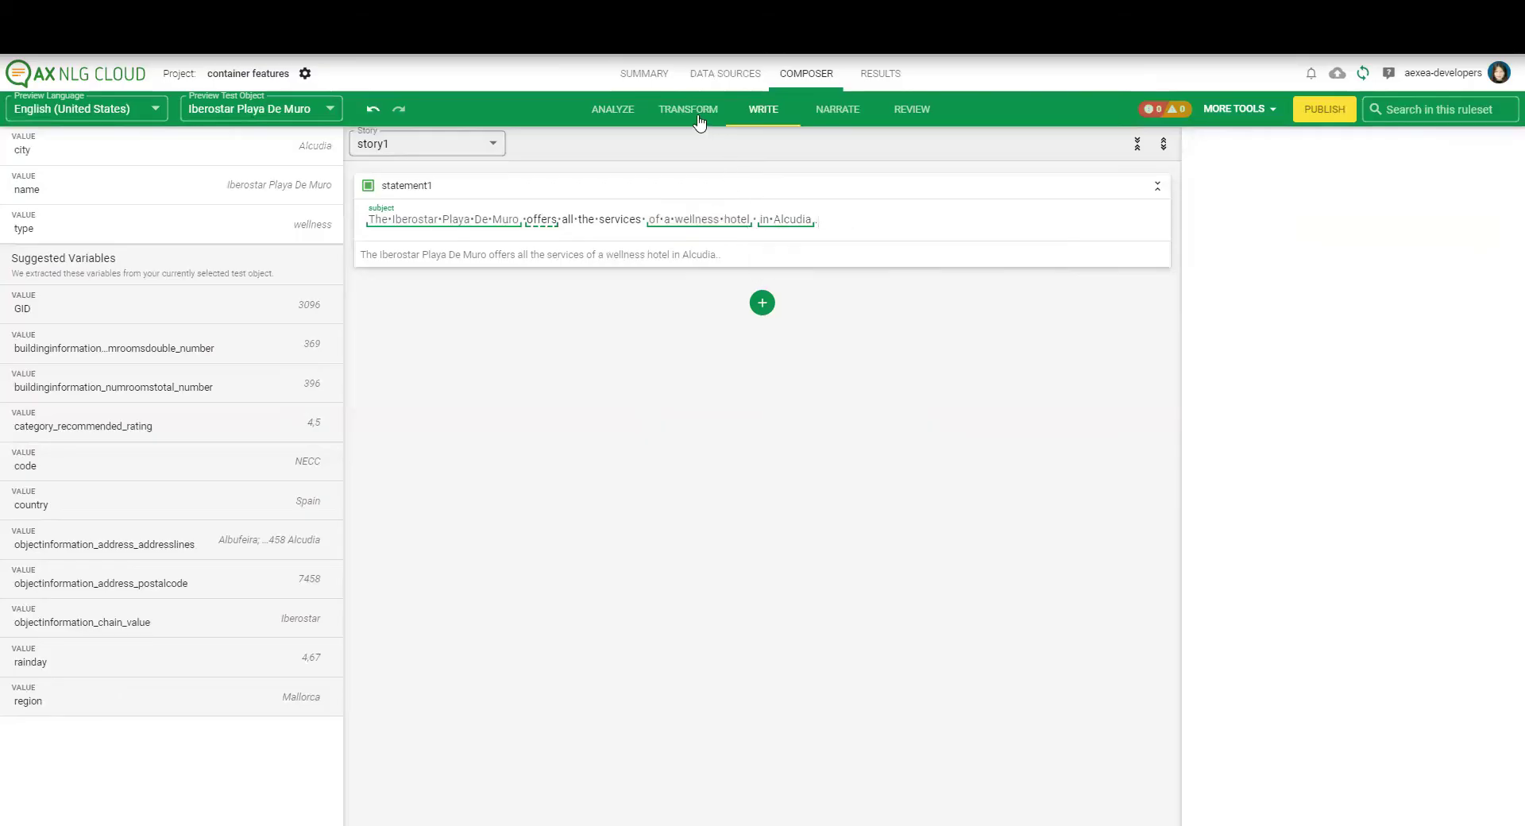
pyautogui.click(699, 119)
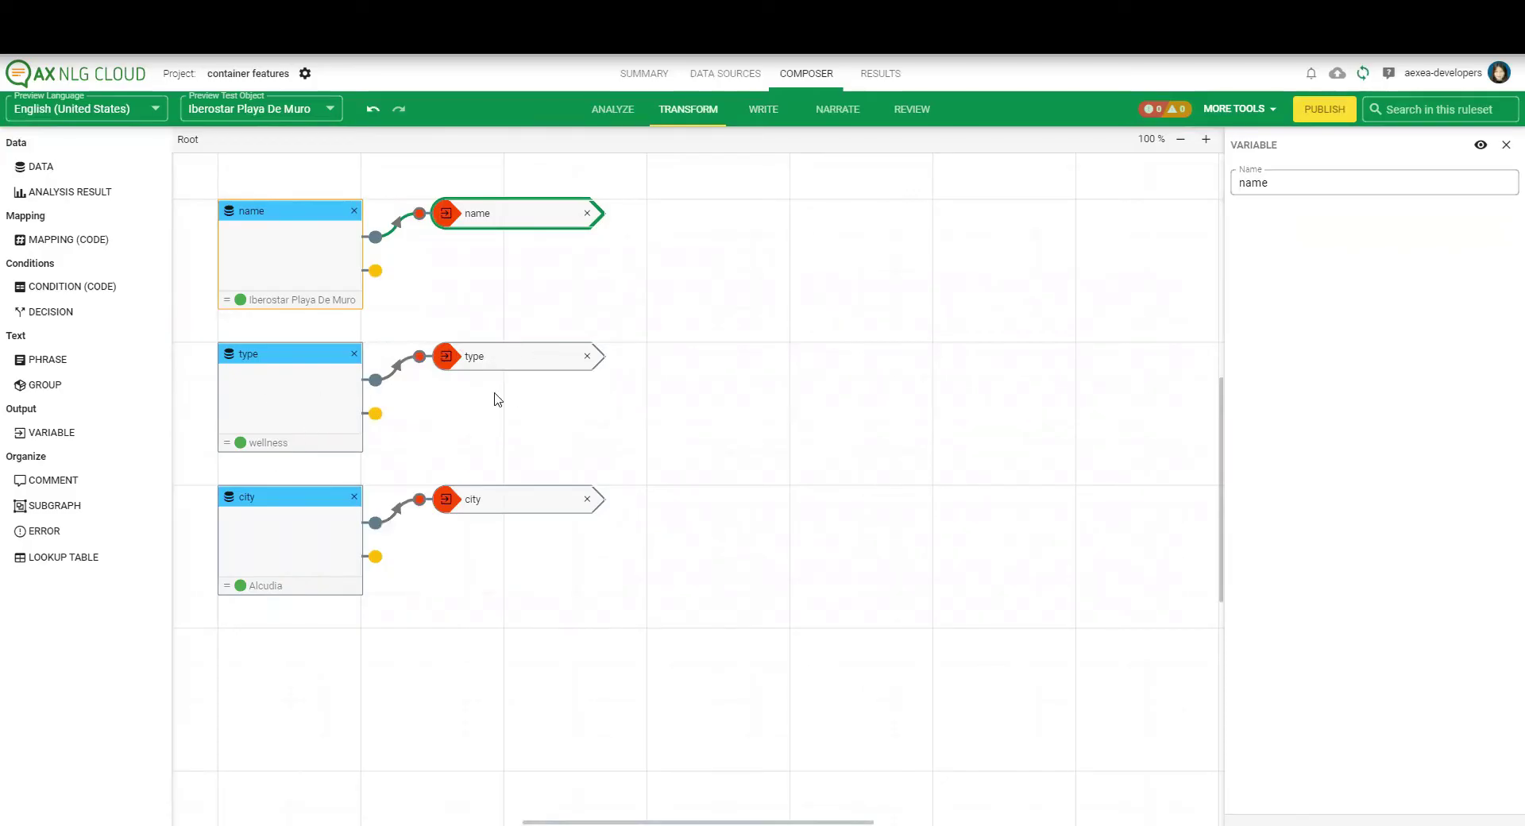
pyautogui.click(761, 110)
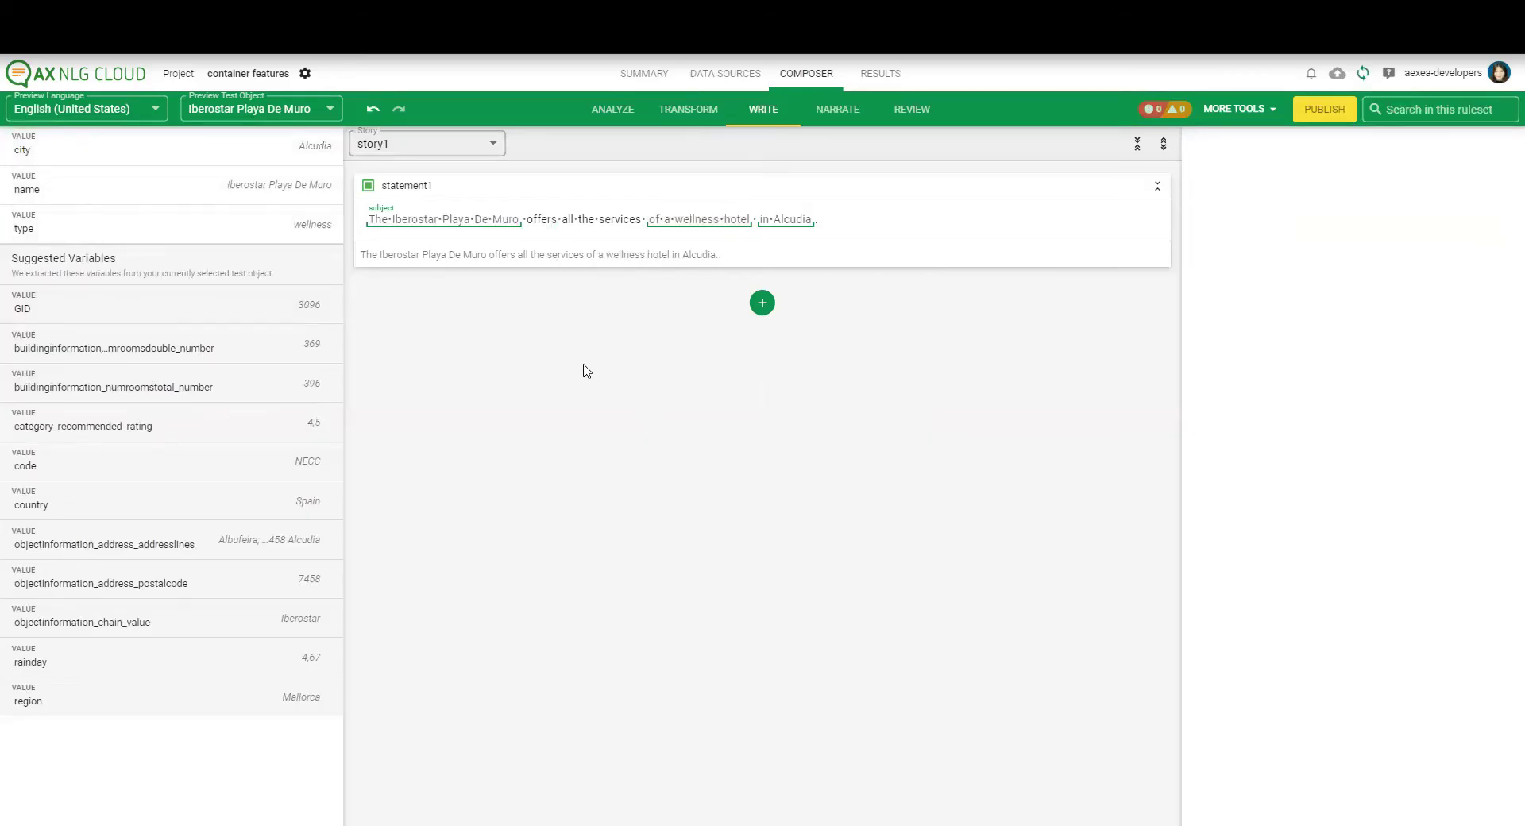
# Review the three noun containers, then show the verb suggestion for 'offers' (lemma offer, 3rd person present).
pyautogui.click(507, 226)
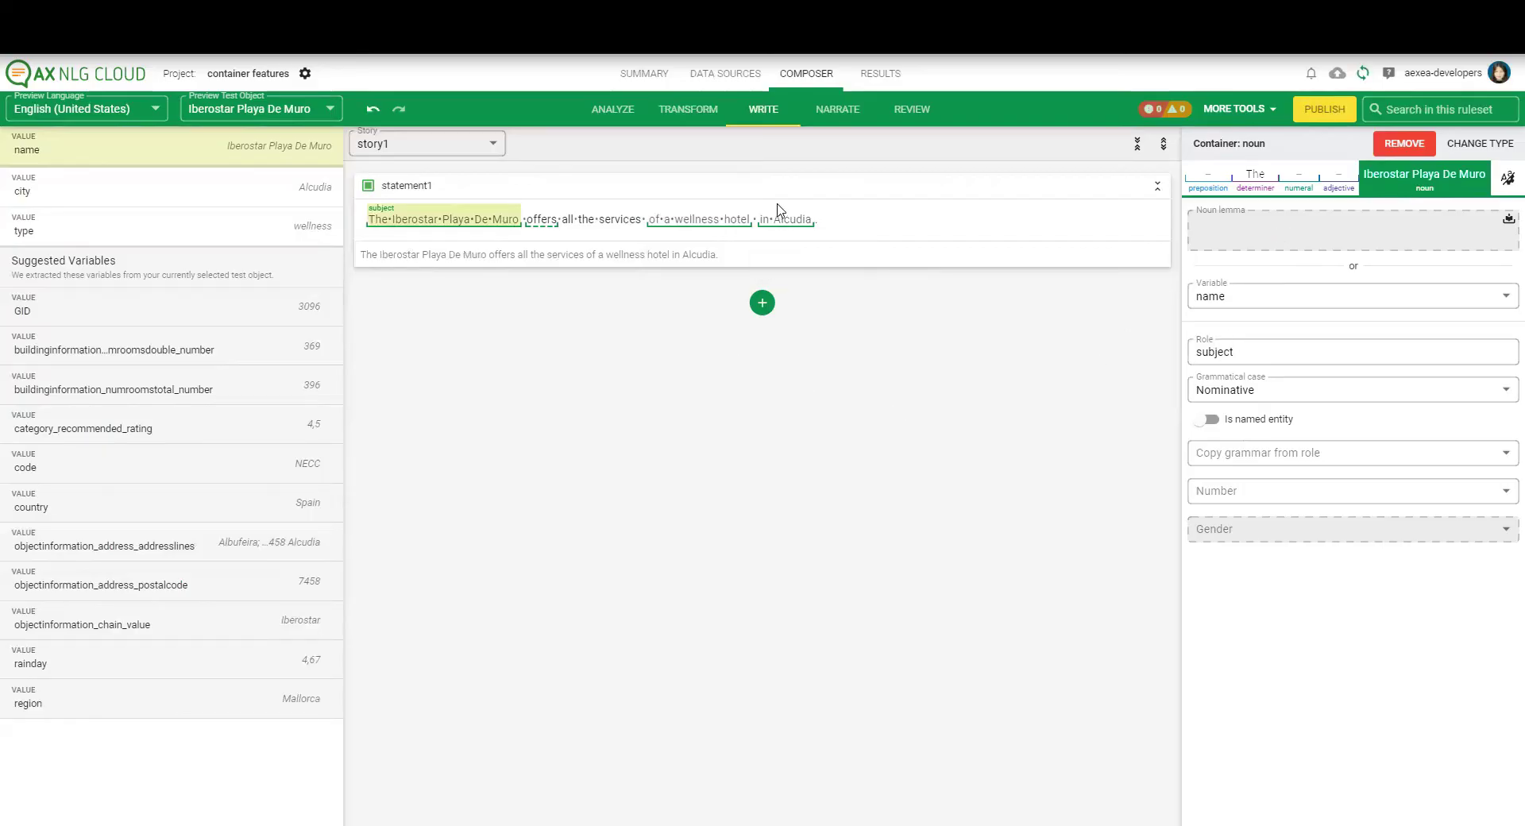
pyautogui.click(806, 220)
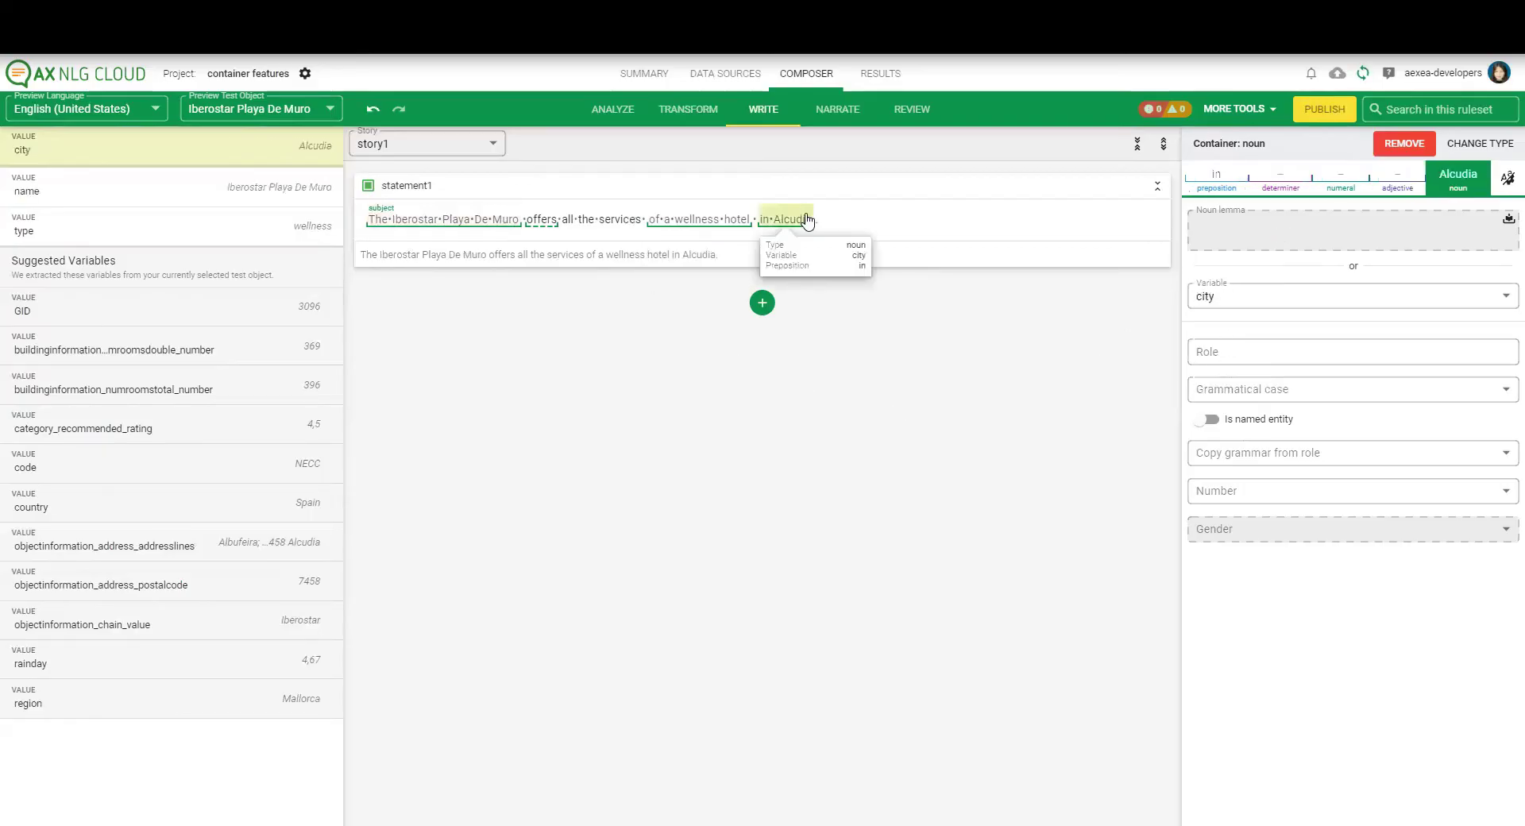
pyautogui.click(667, 223)
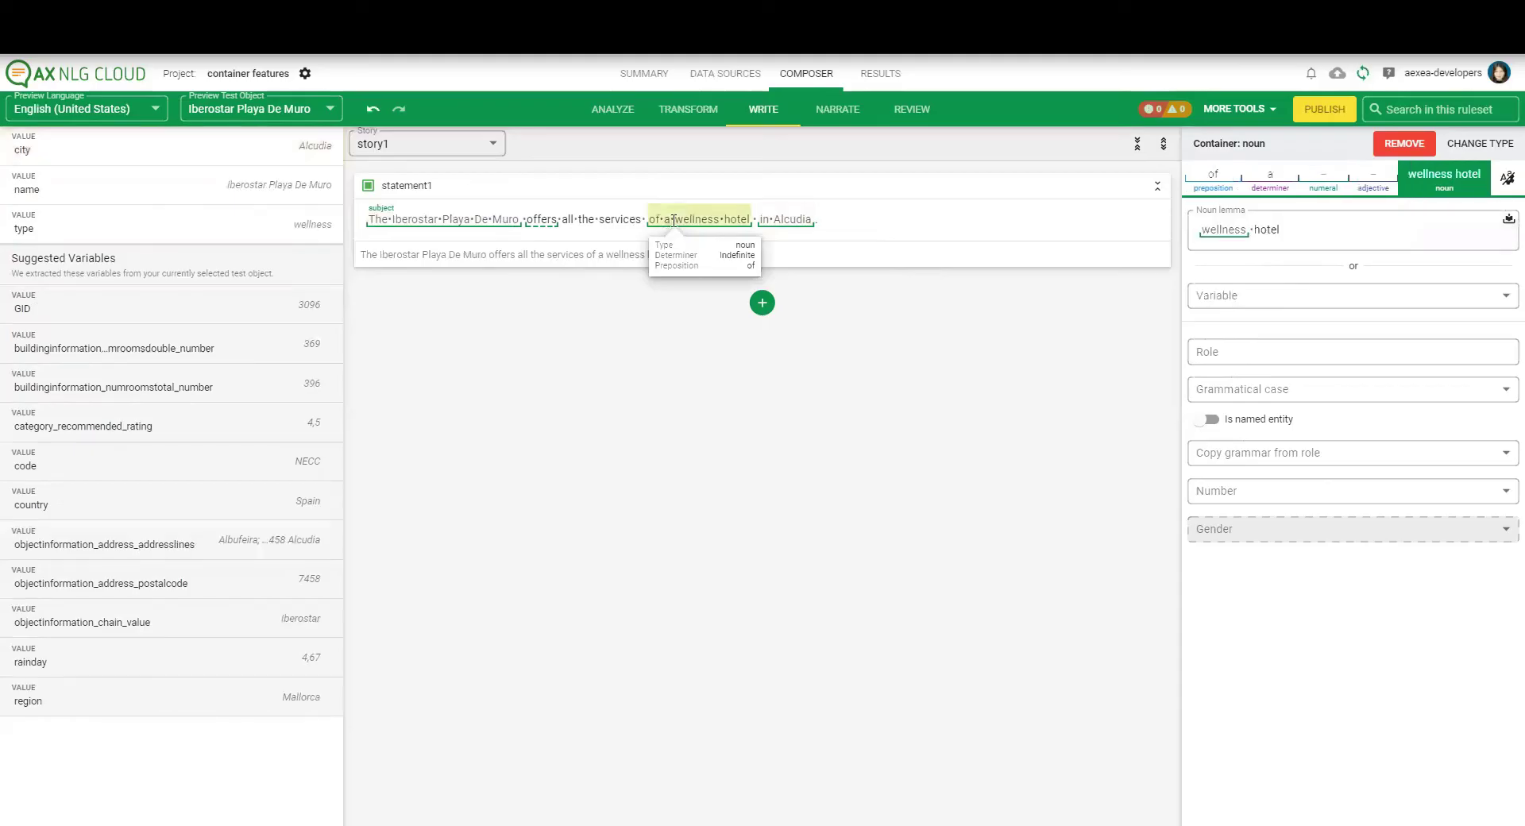
pyautogui.click(546, 215)
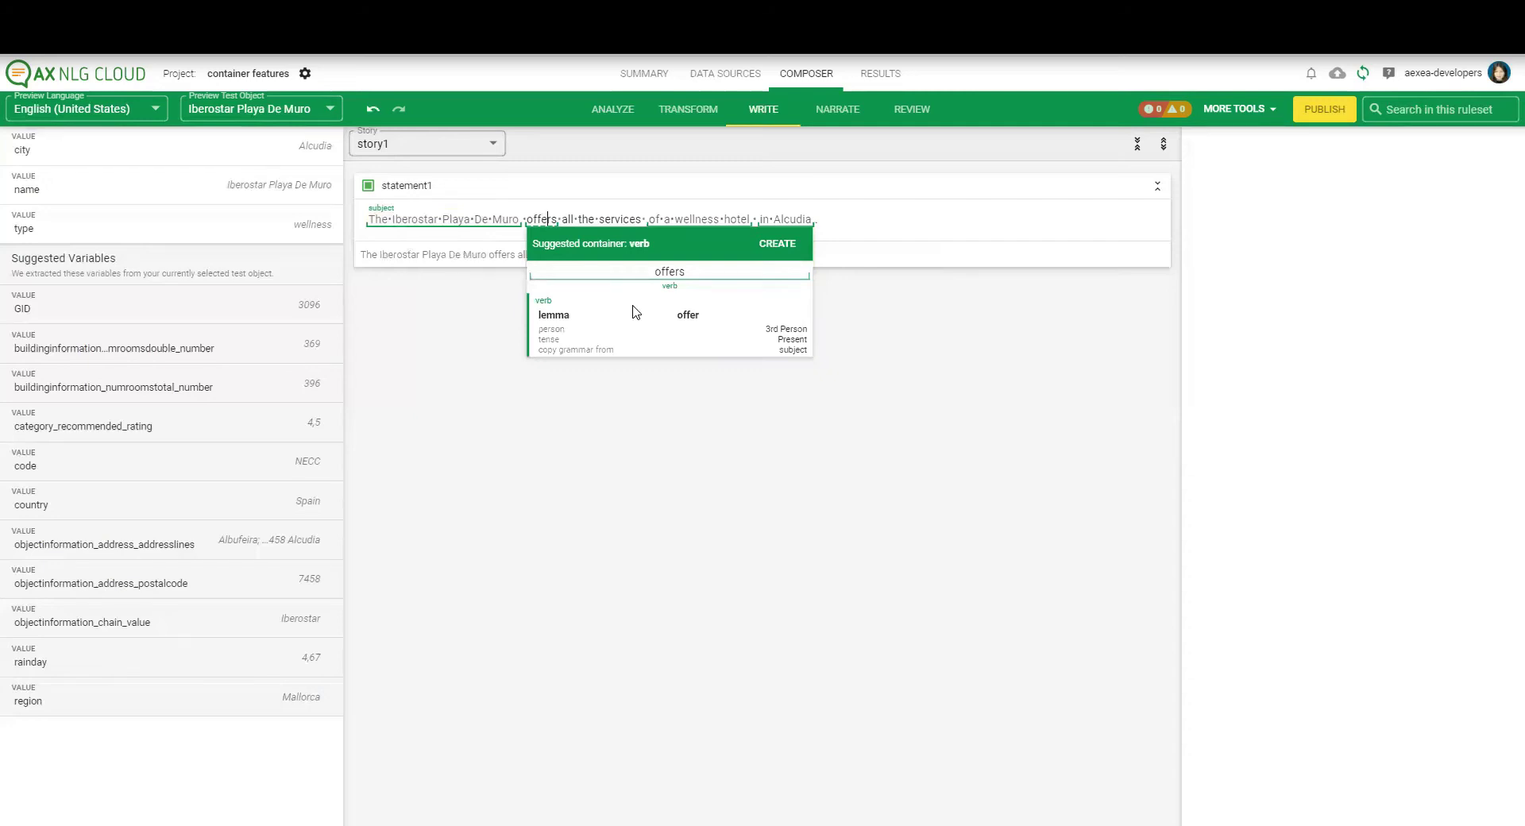
# Create the predicate5 verb container for 'offers' and compare its grammar settings with the subject's.
pyautogui.click(777, 243)
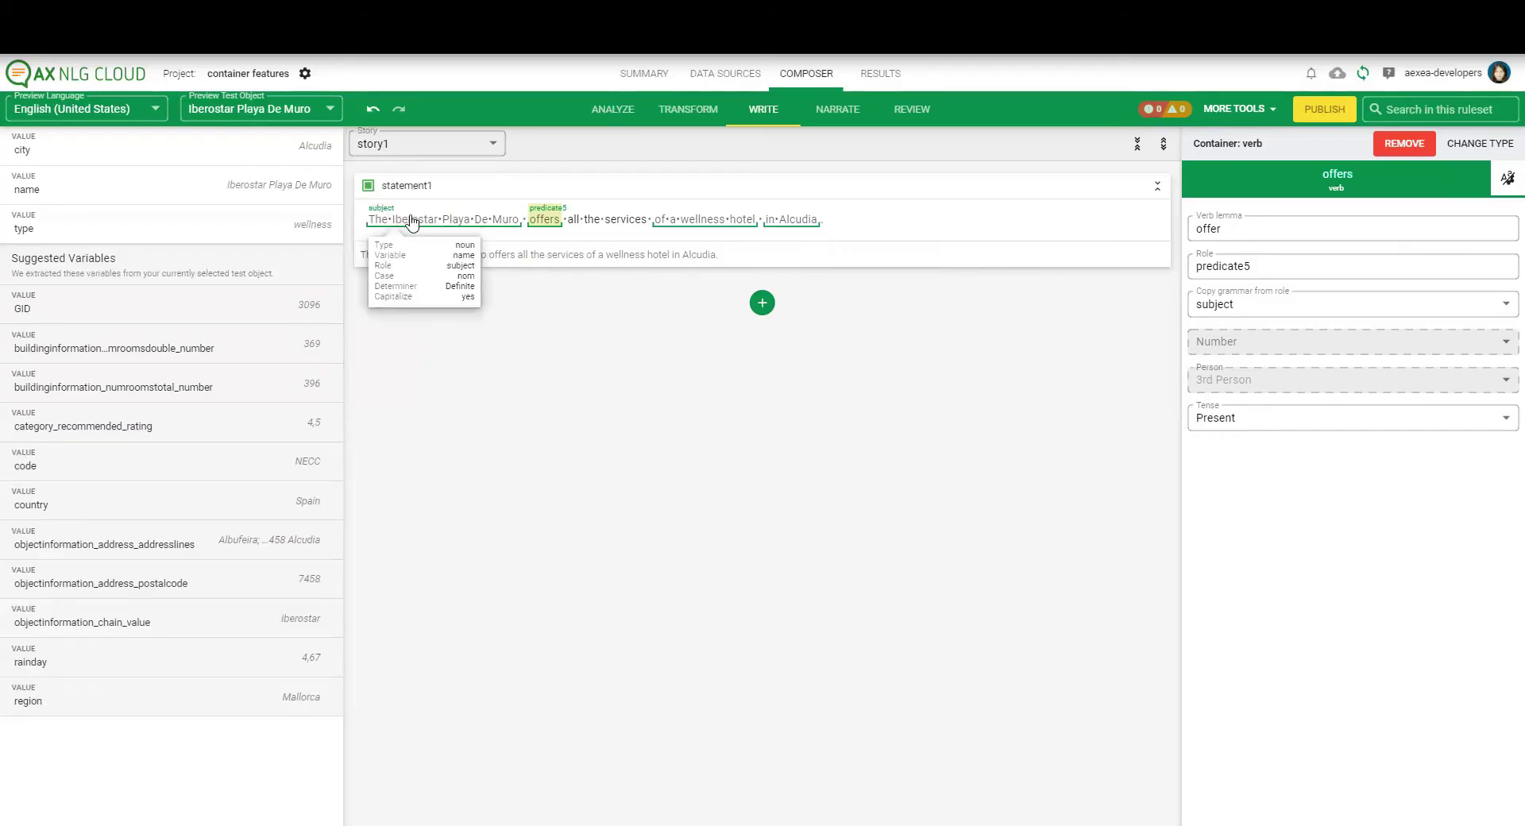
pyautogui.click(400, 223)
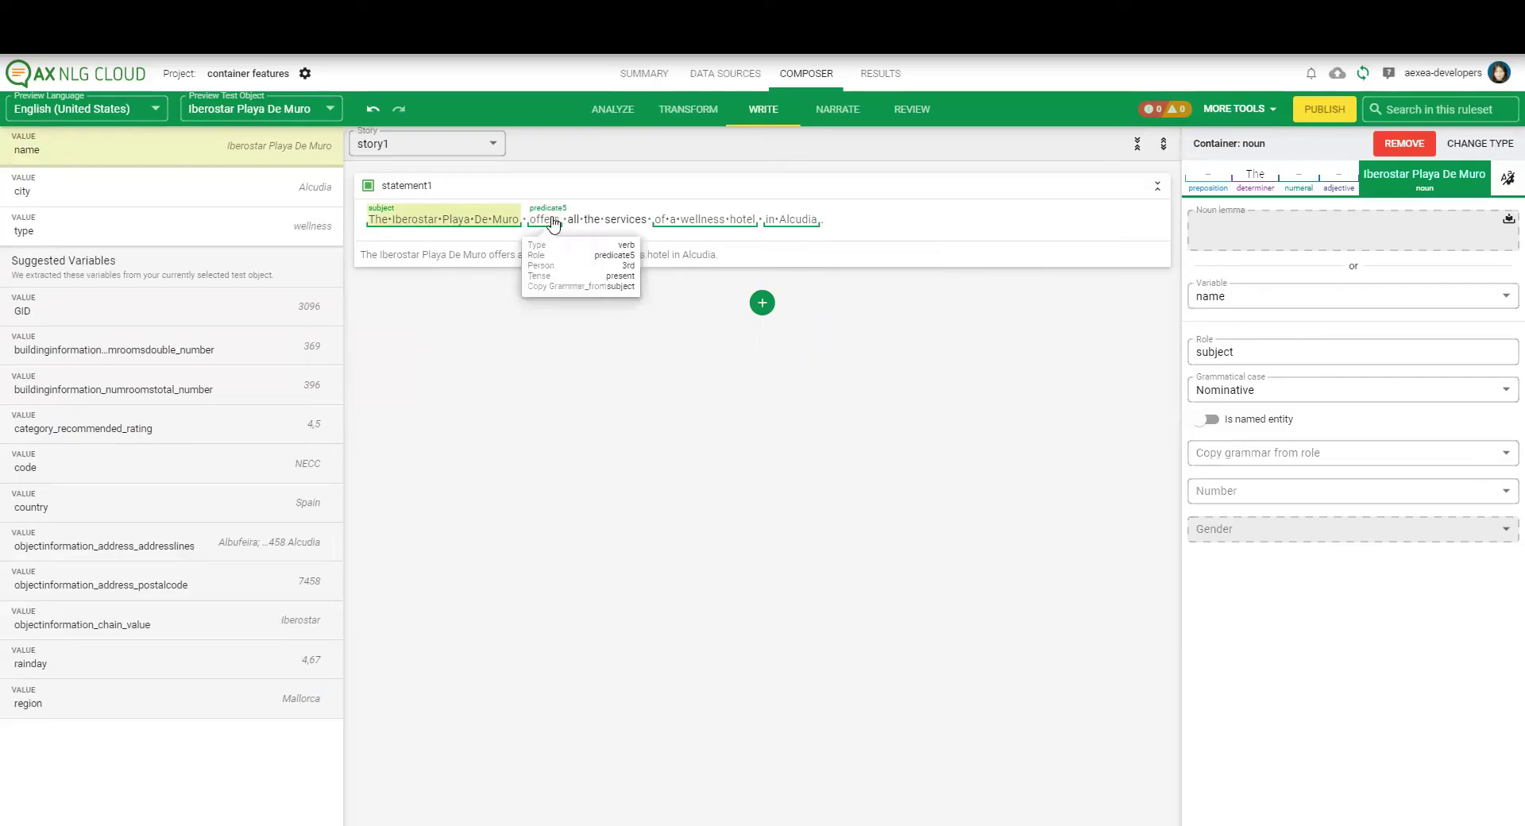
pyautogui.click(553, 225)
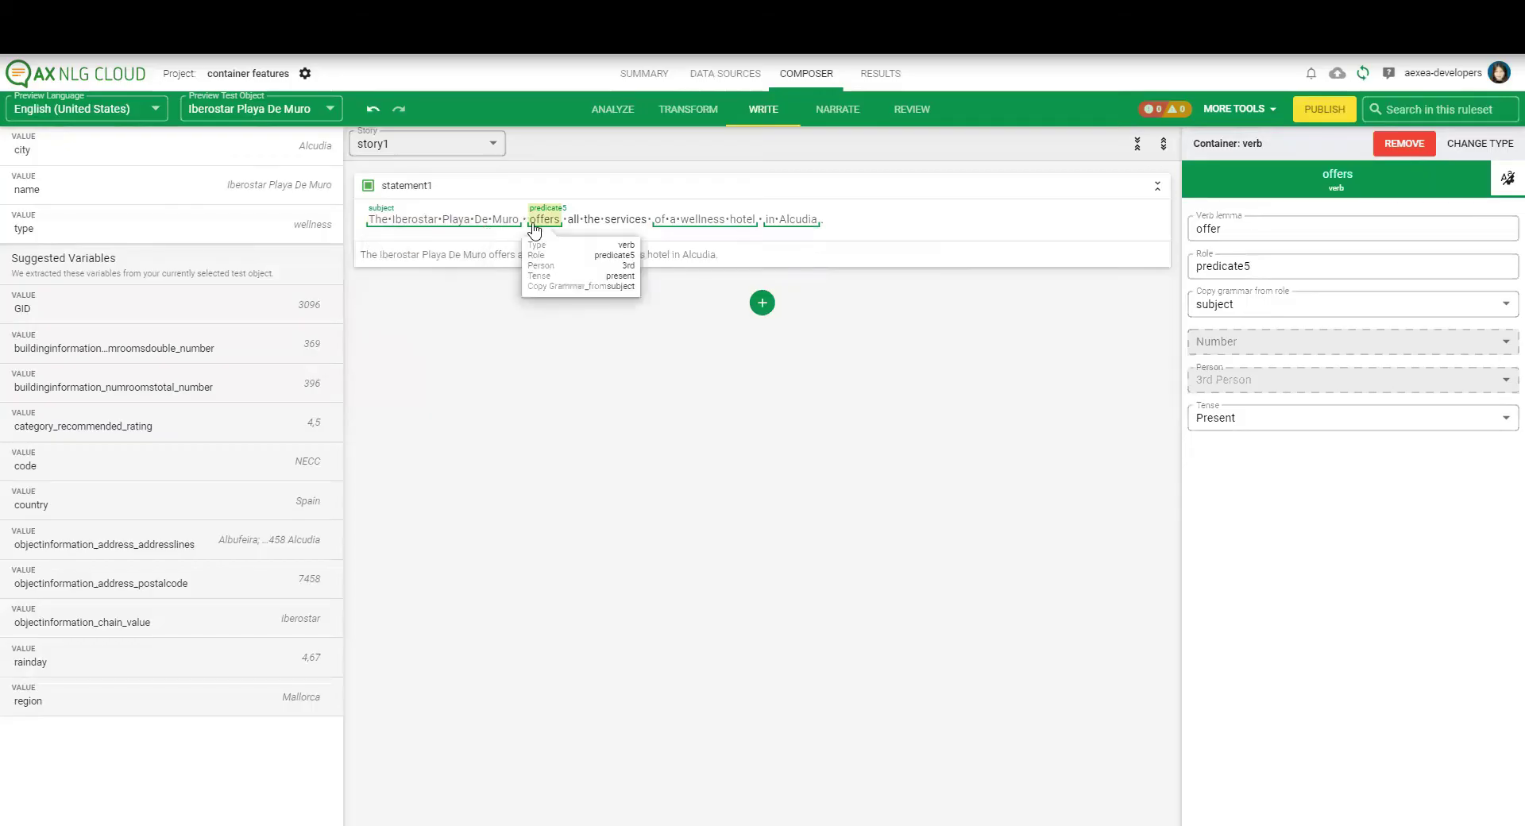
pyautogui.click(511, 220)
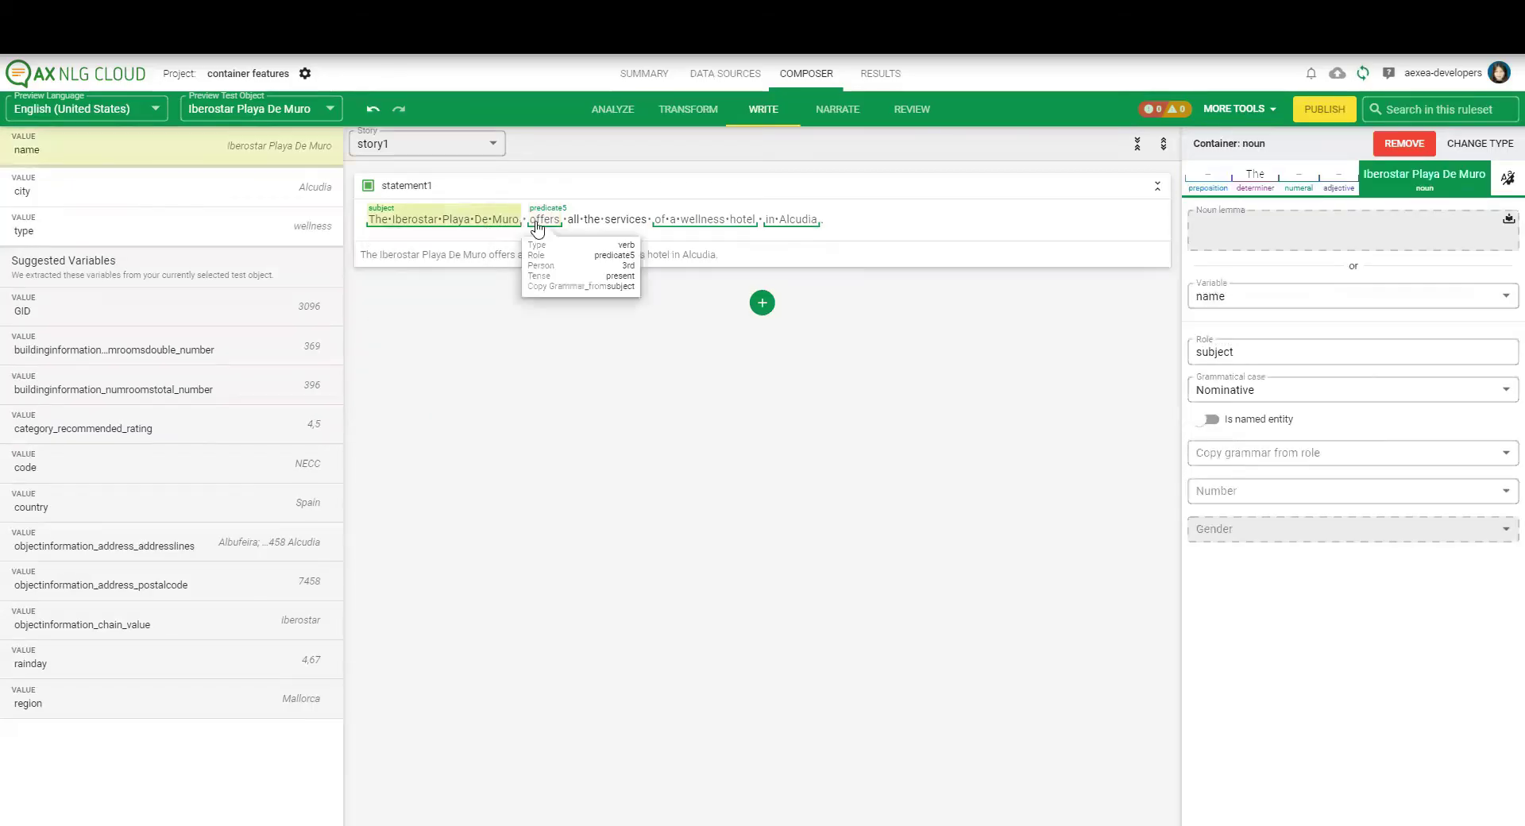
pyautogui.click(537, 225)
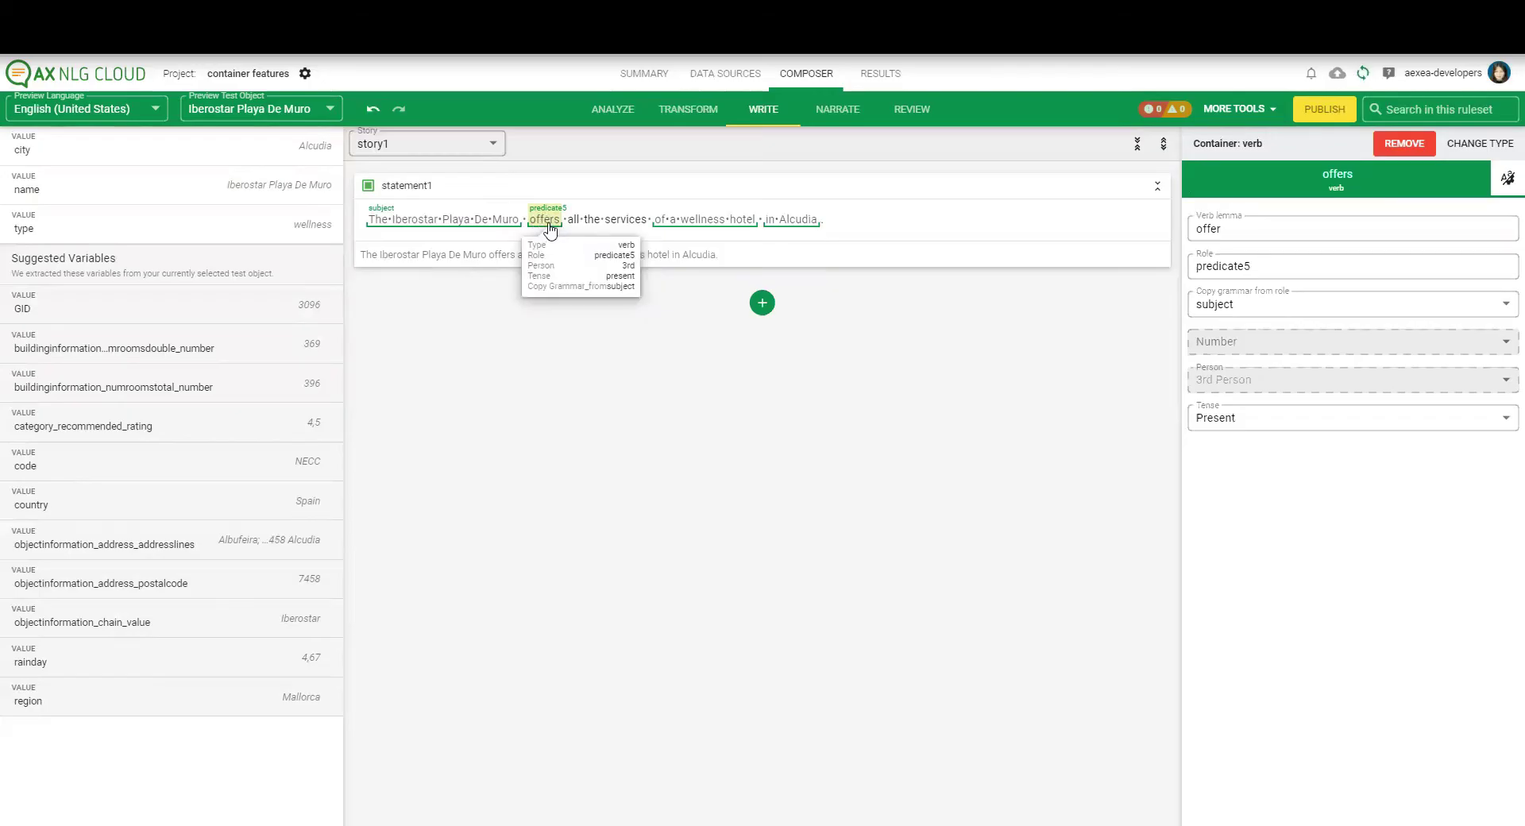
pyautogui.click(512, 229)
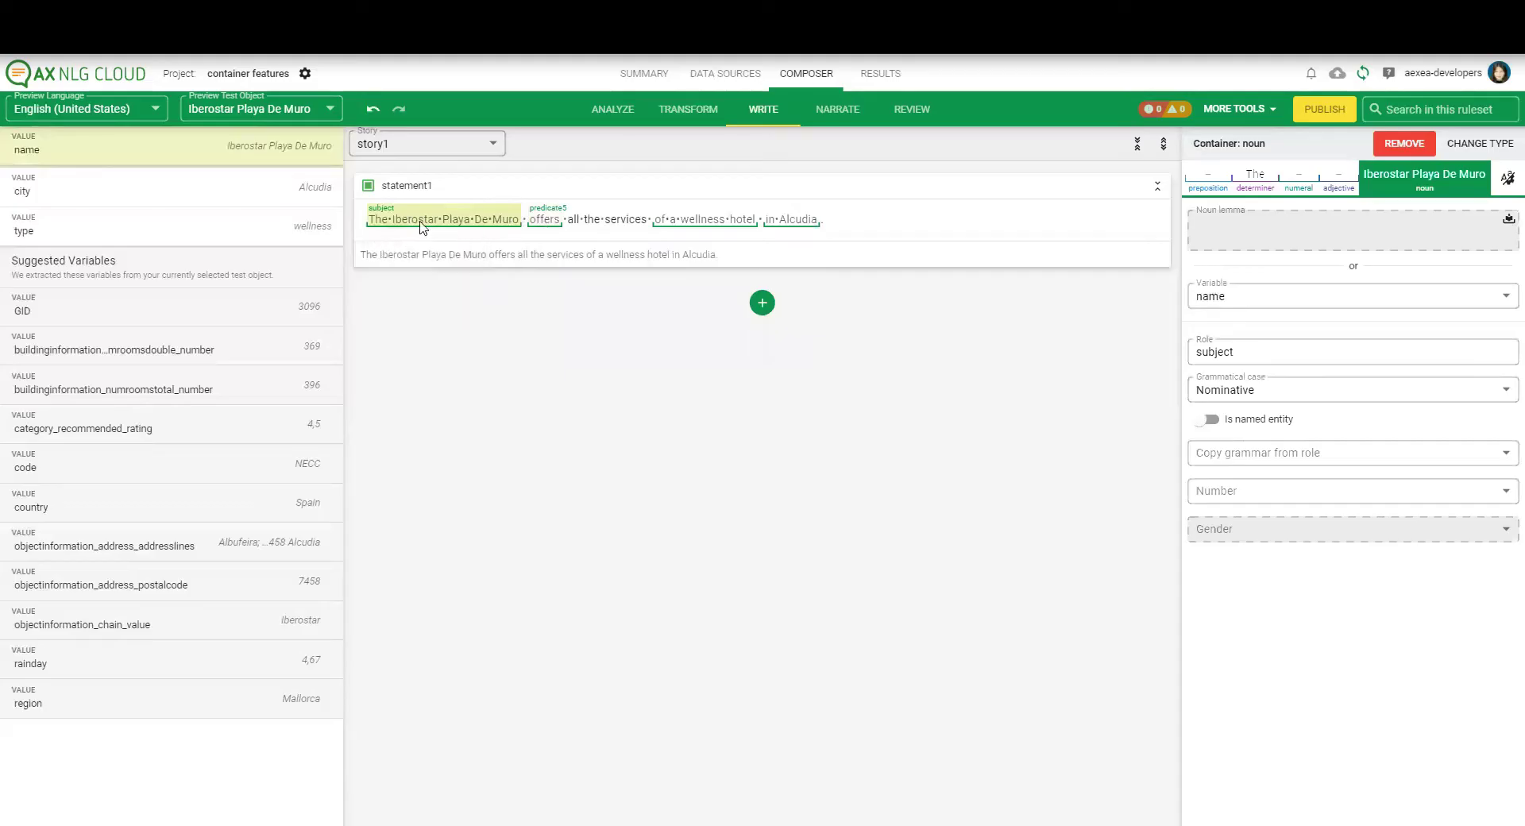
pyautogui.click(544, 221)
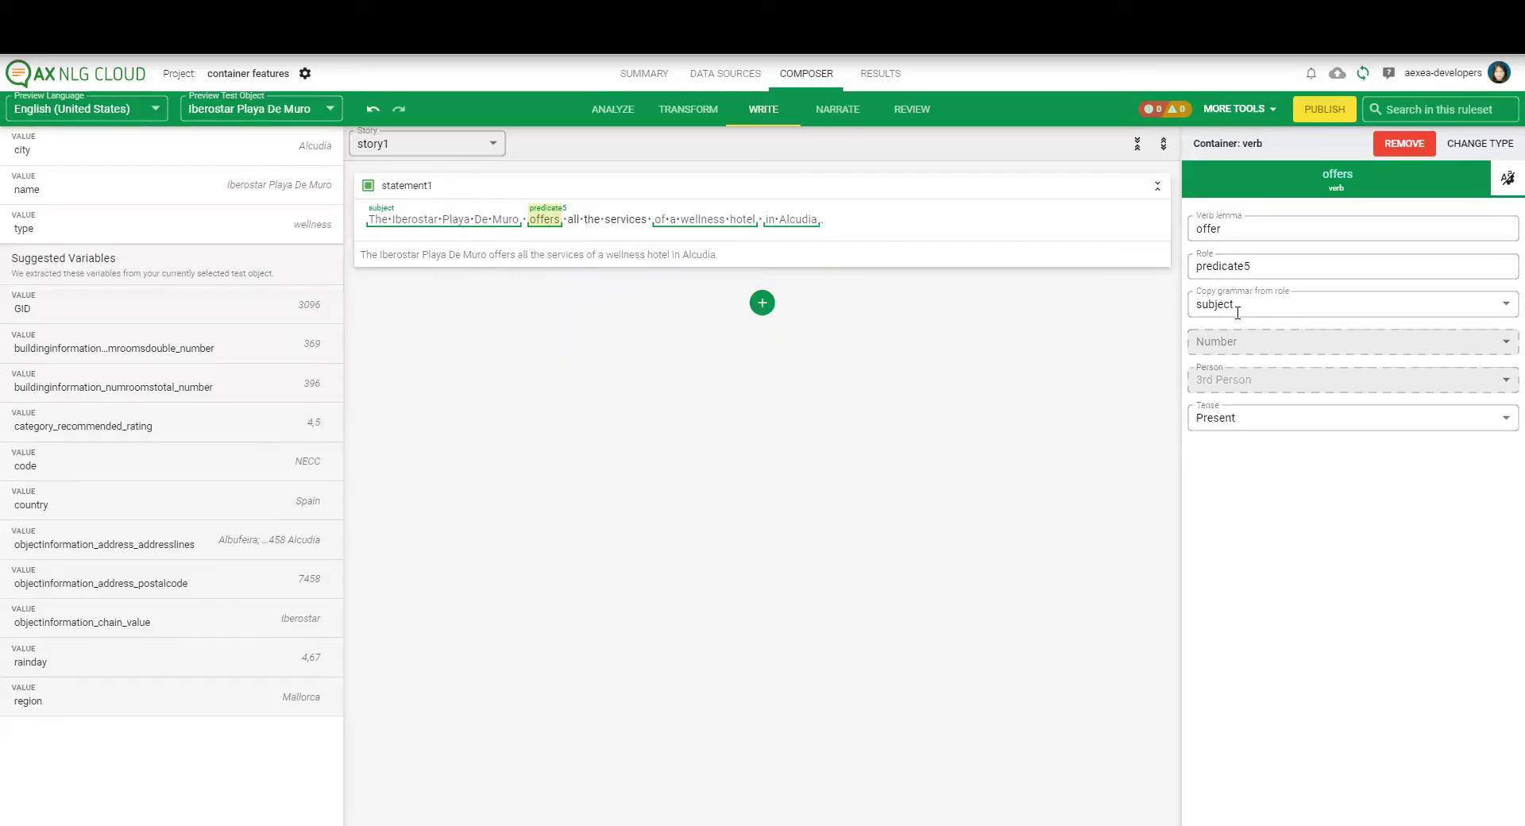
pyautogui.click(1247, 426)
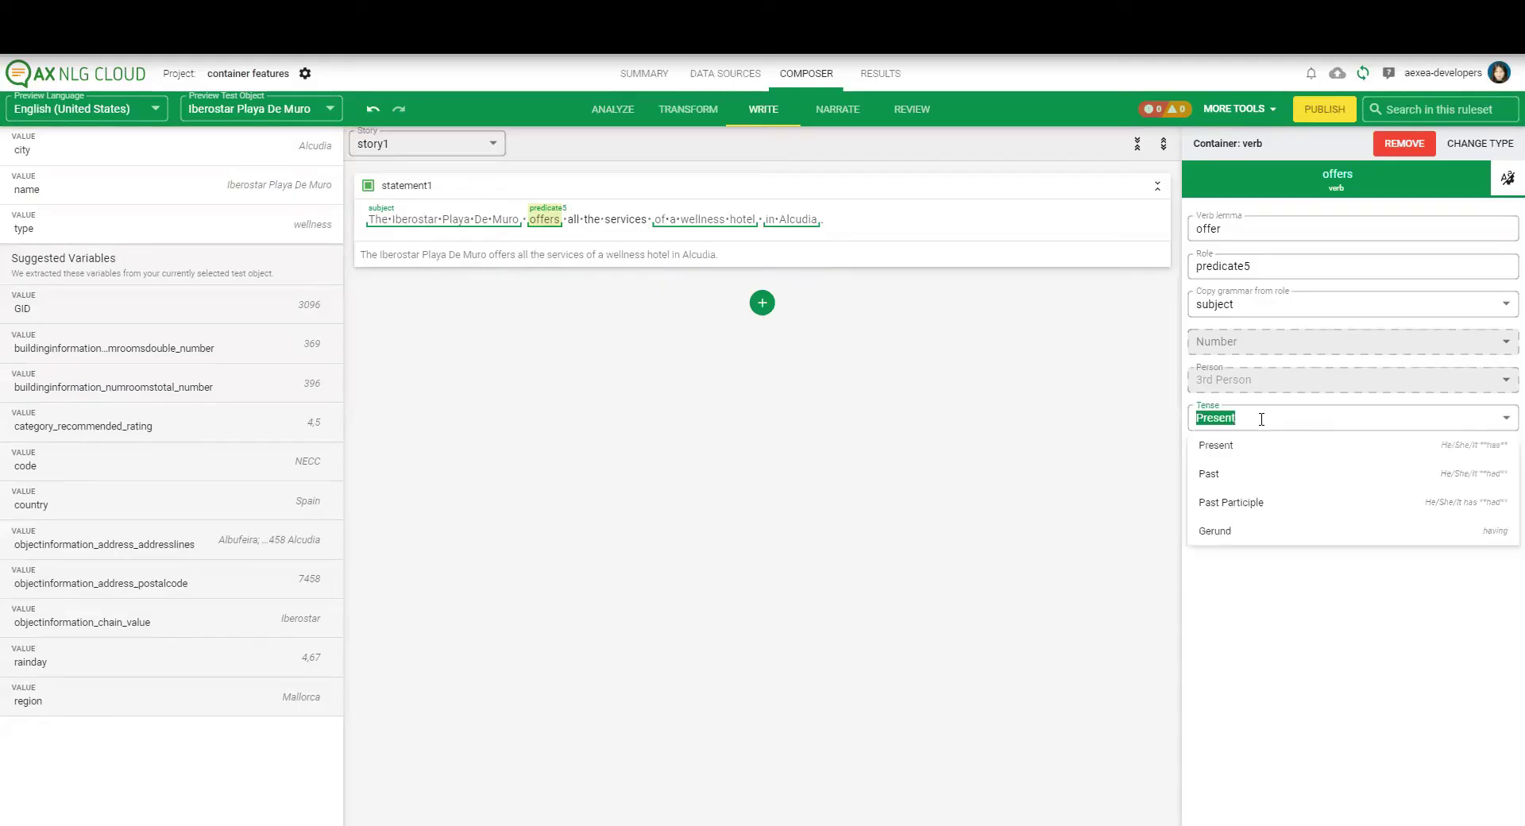
pyautogui.click(1241, 474)
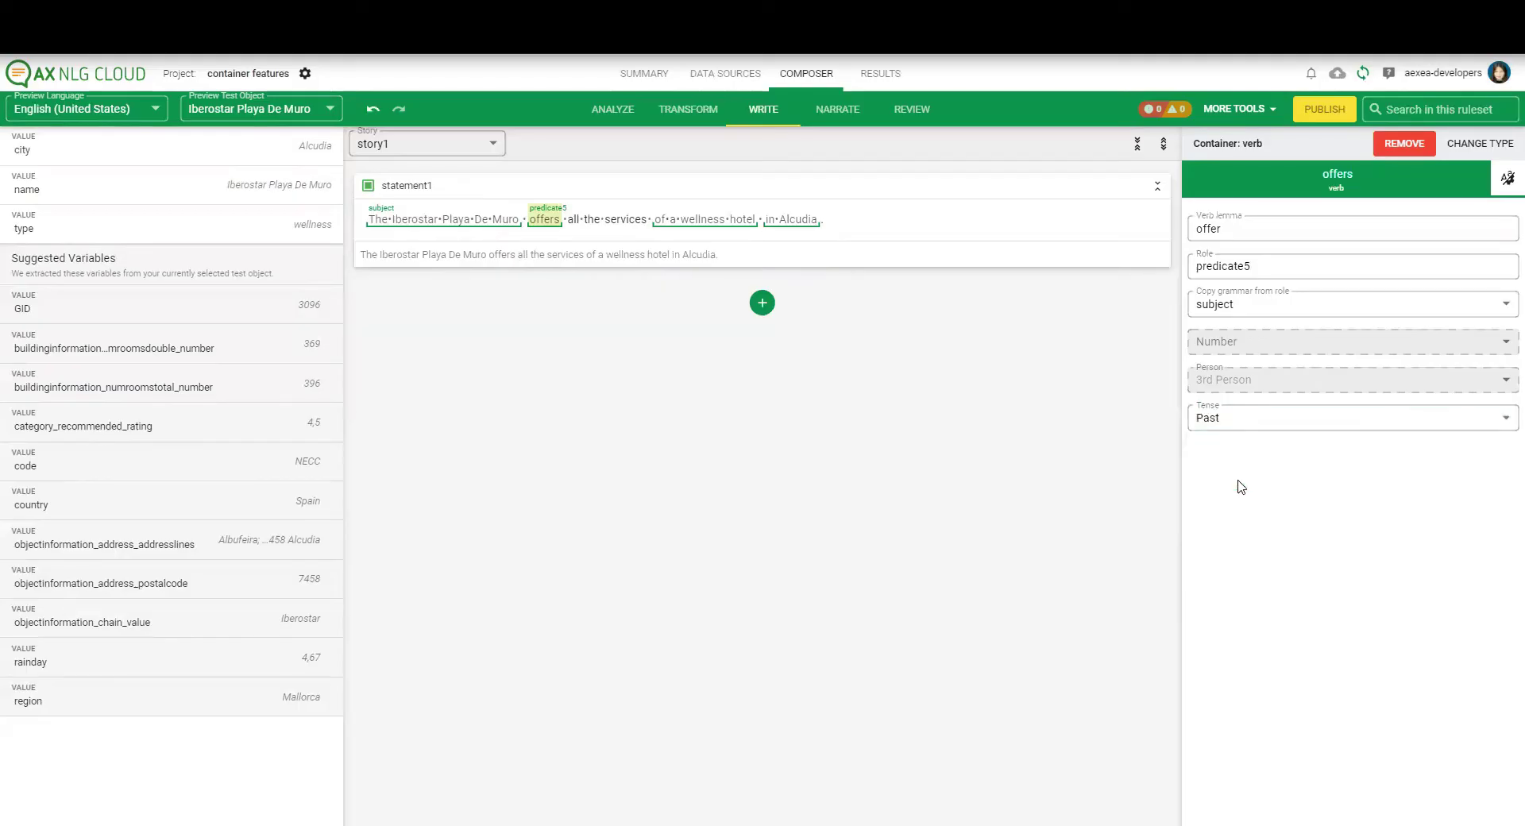
pyautogui.click(1269, 425)
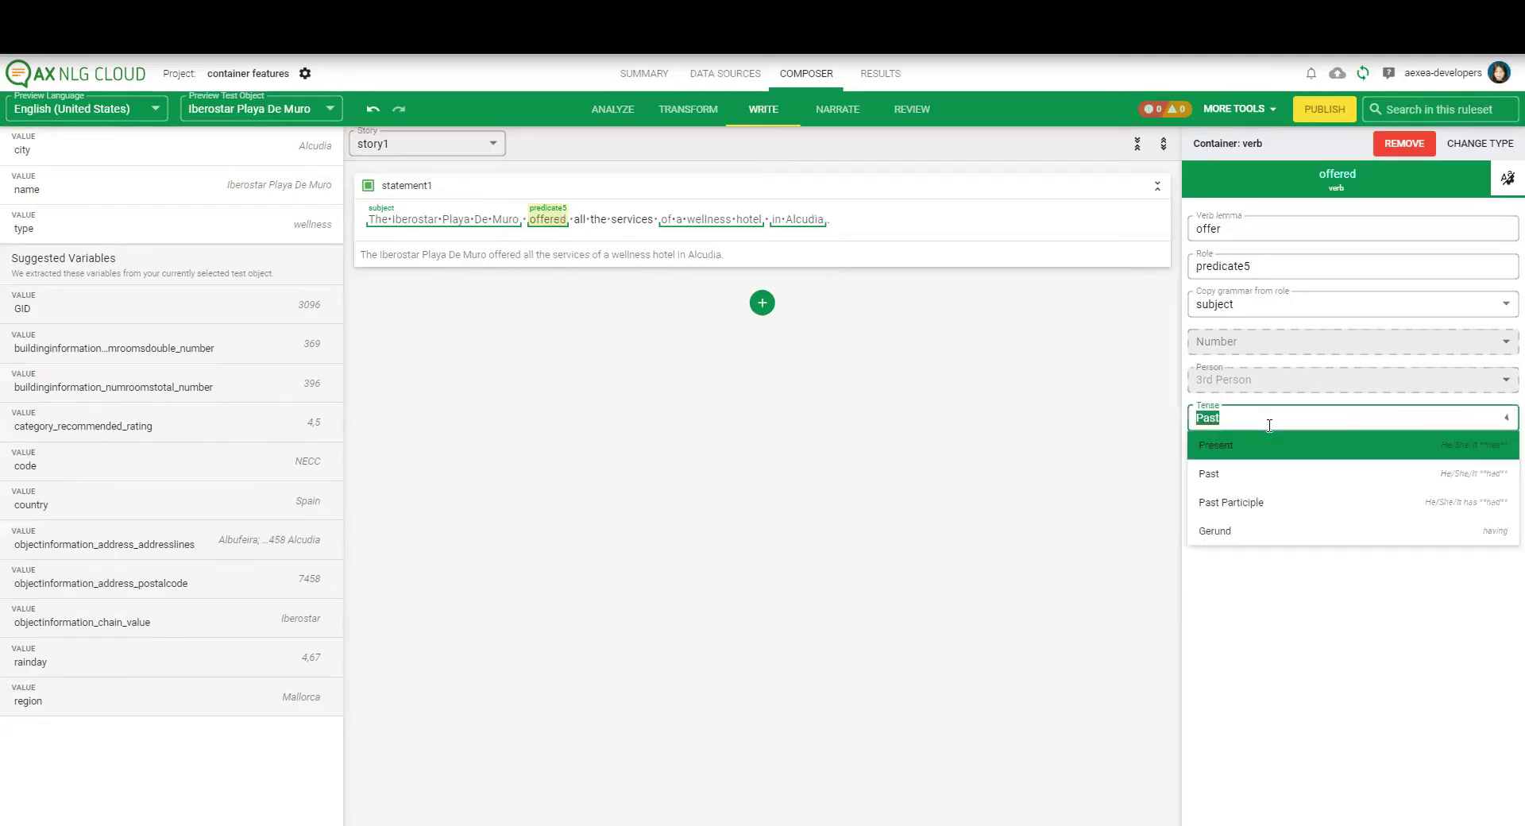
pyautogui.click(1259, 456)
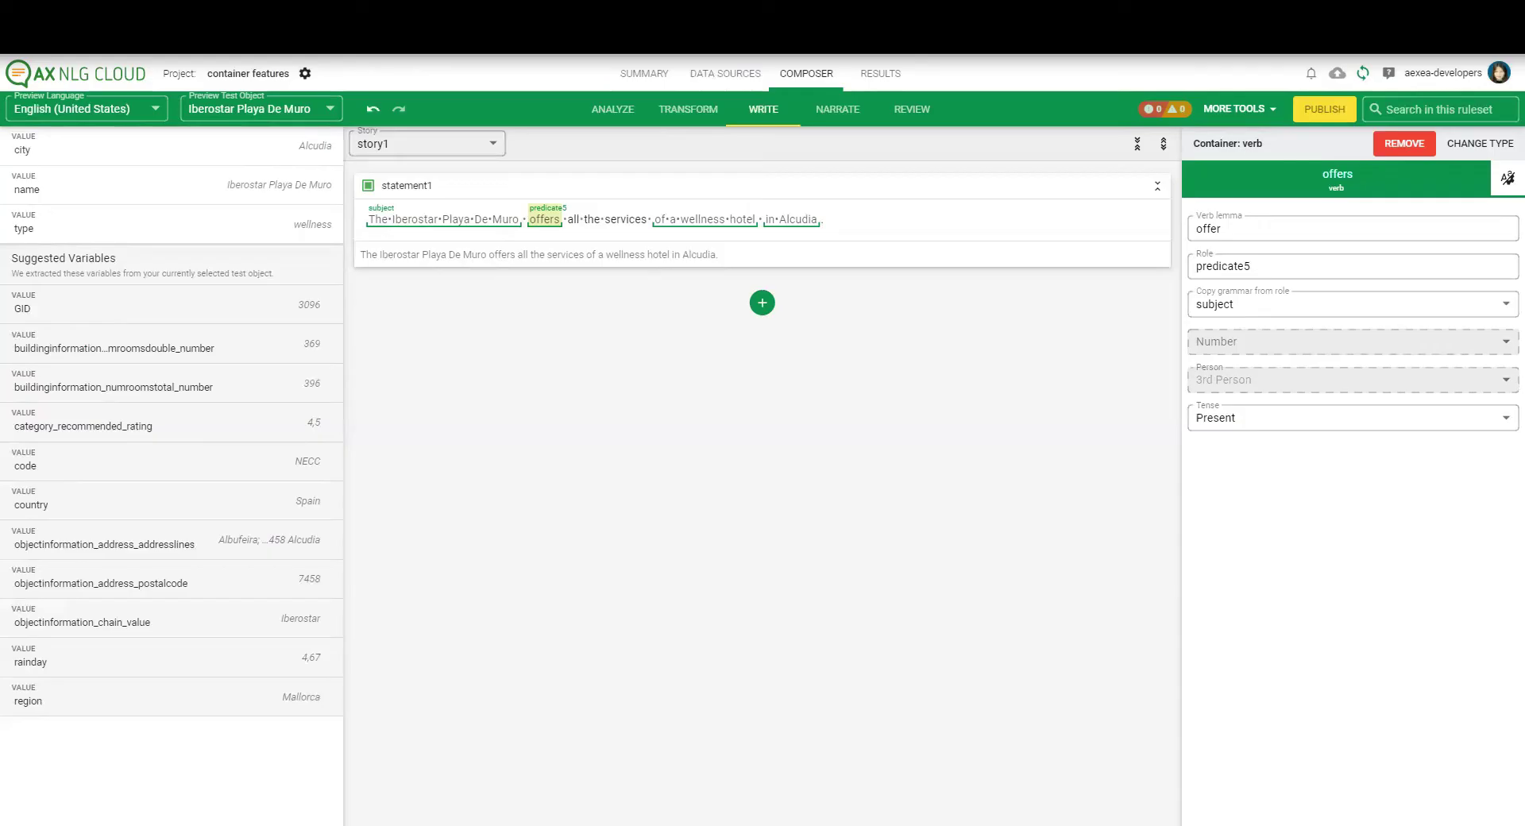
# Add statement2 reading 'The 4,5 star rating for this hotel promises a wonderful stay.'.
pyautogui.click(763, 303)
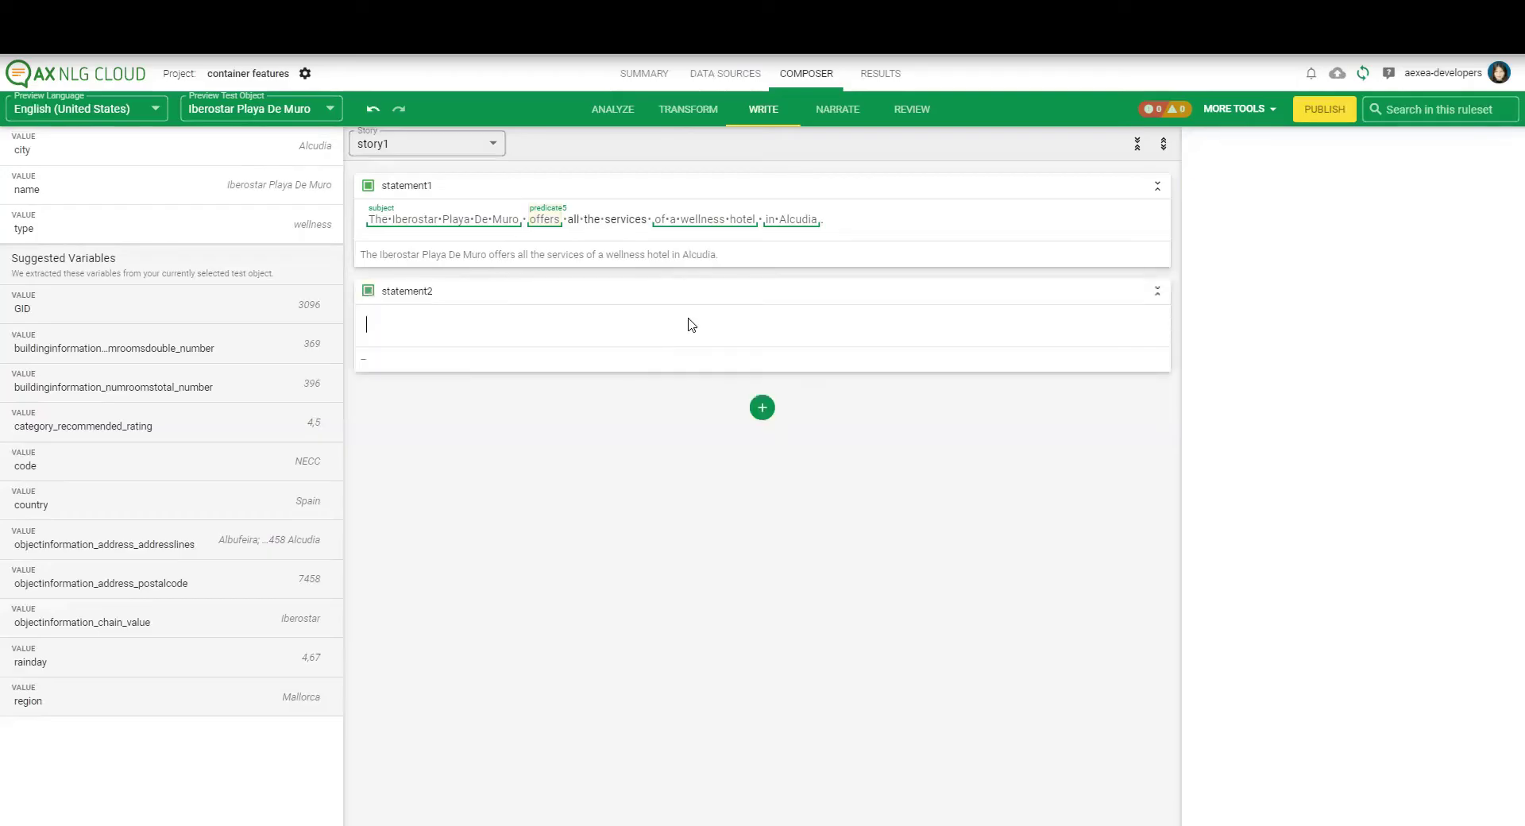
pyautogui.write('The 4,5 star rating for this hotel promises a wonderful stay.')
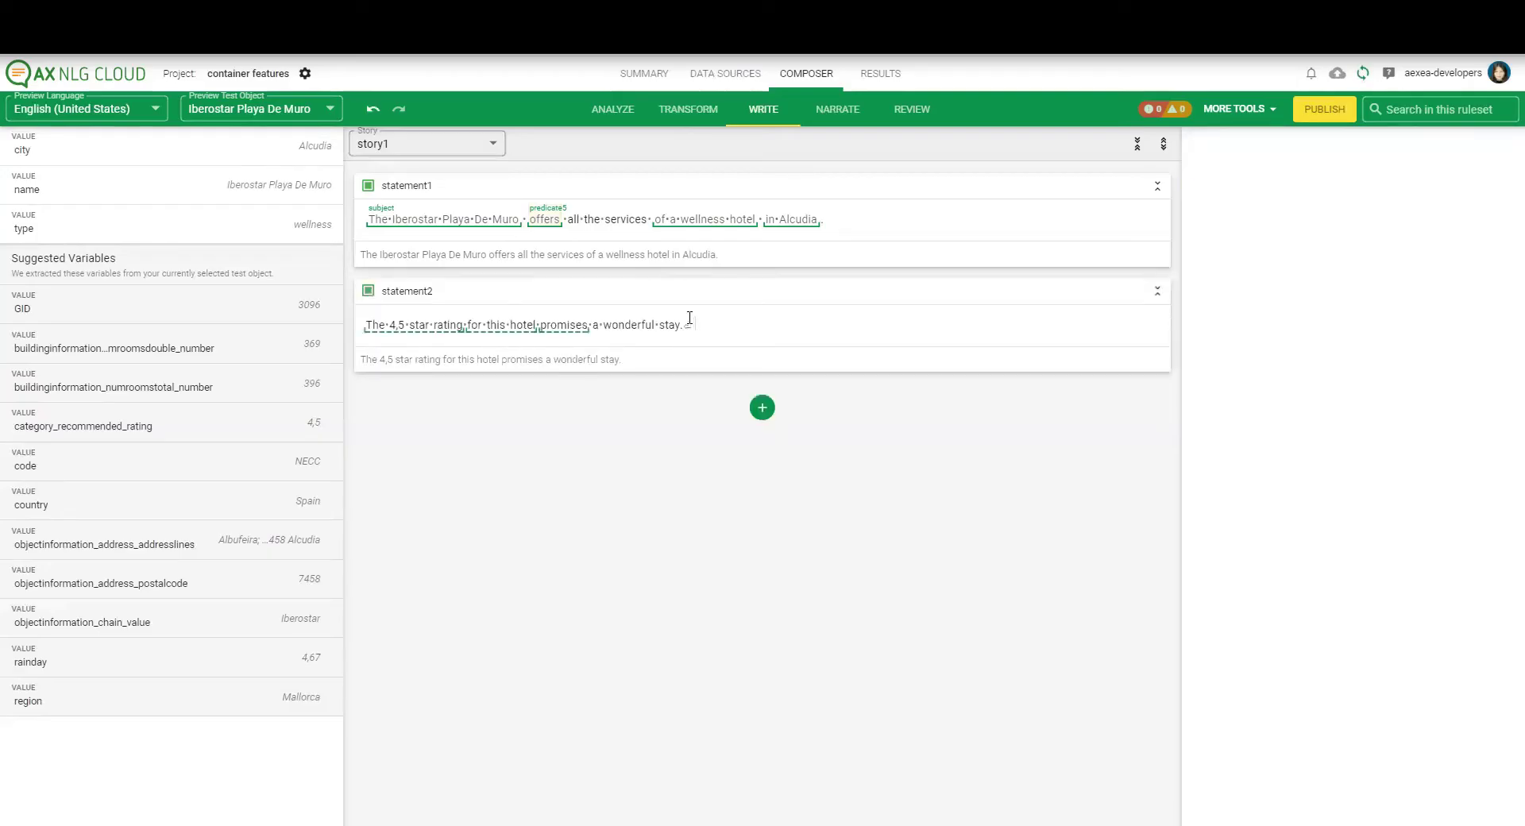
pyautogui.press('BackSpace')
pyautogui.click(419, 331)
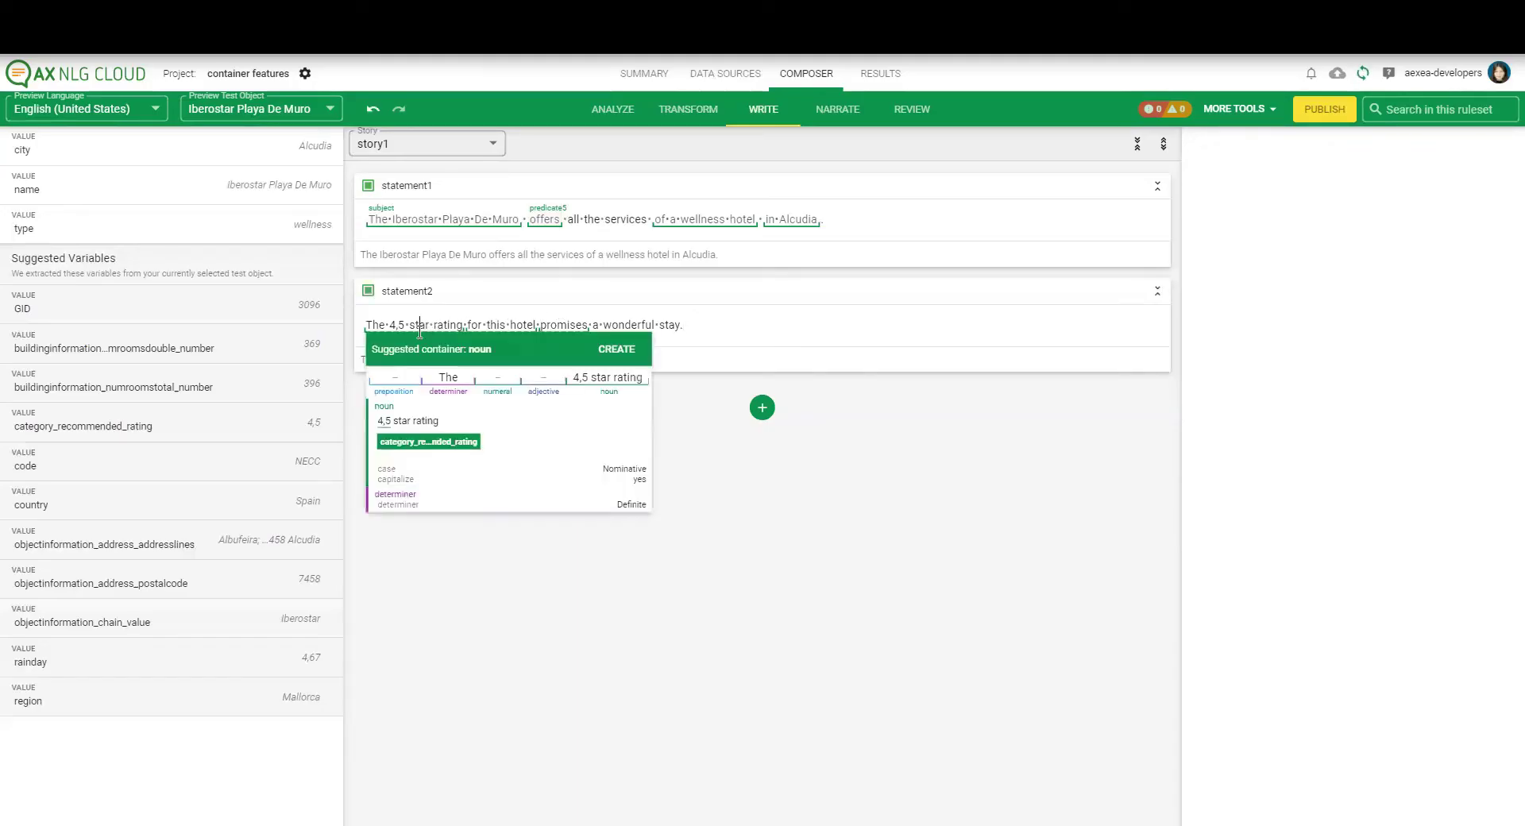
# Make 'The 4,5 star rating' the subject container and 'for this hotel' a noun container.
pyautogui.click(616, 349)
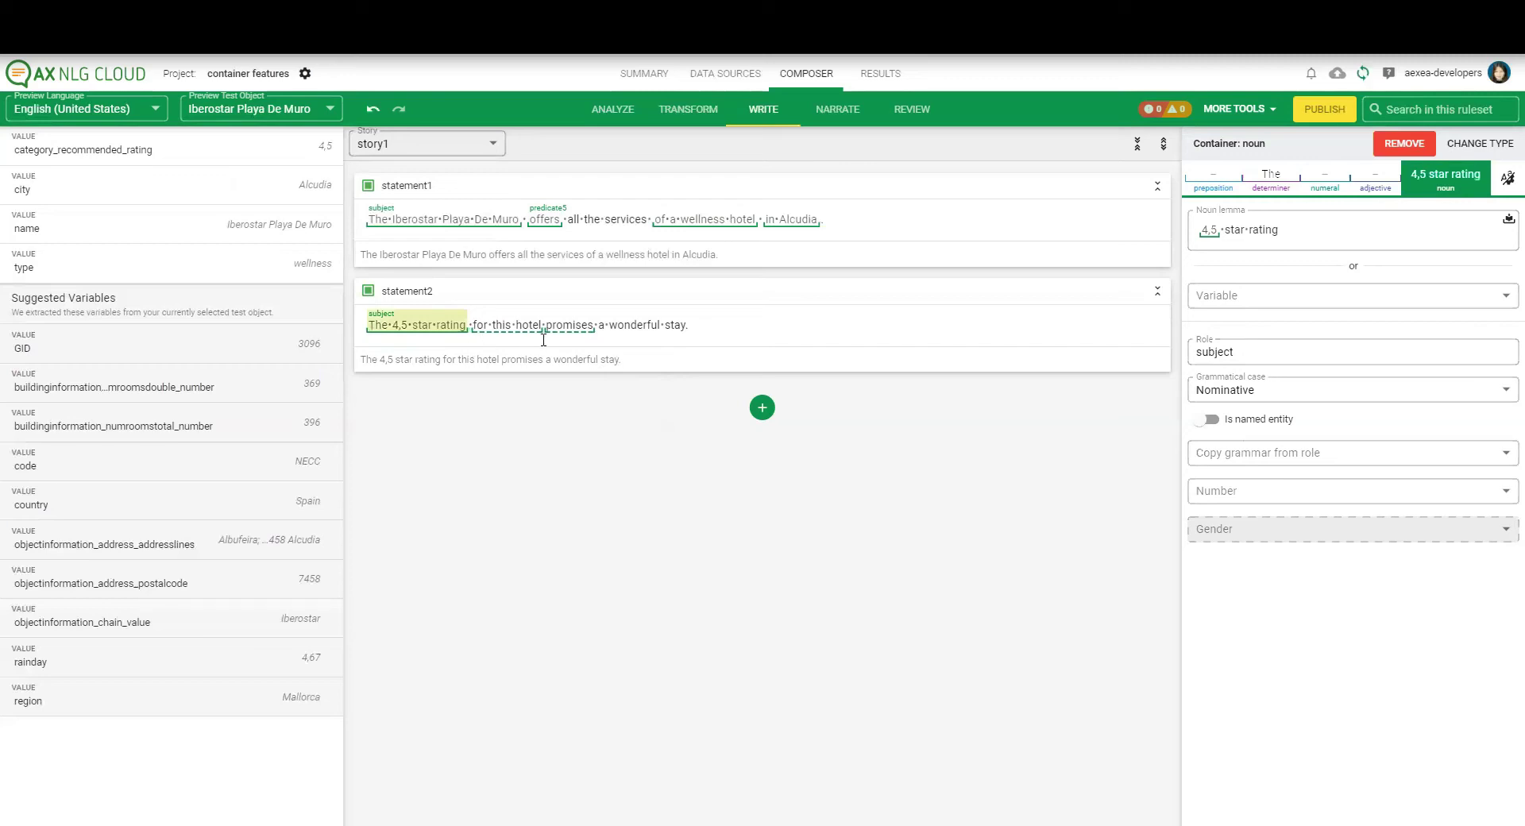
pyautogui.click(654, 330)
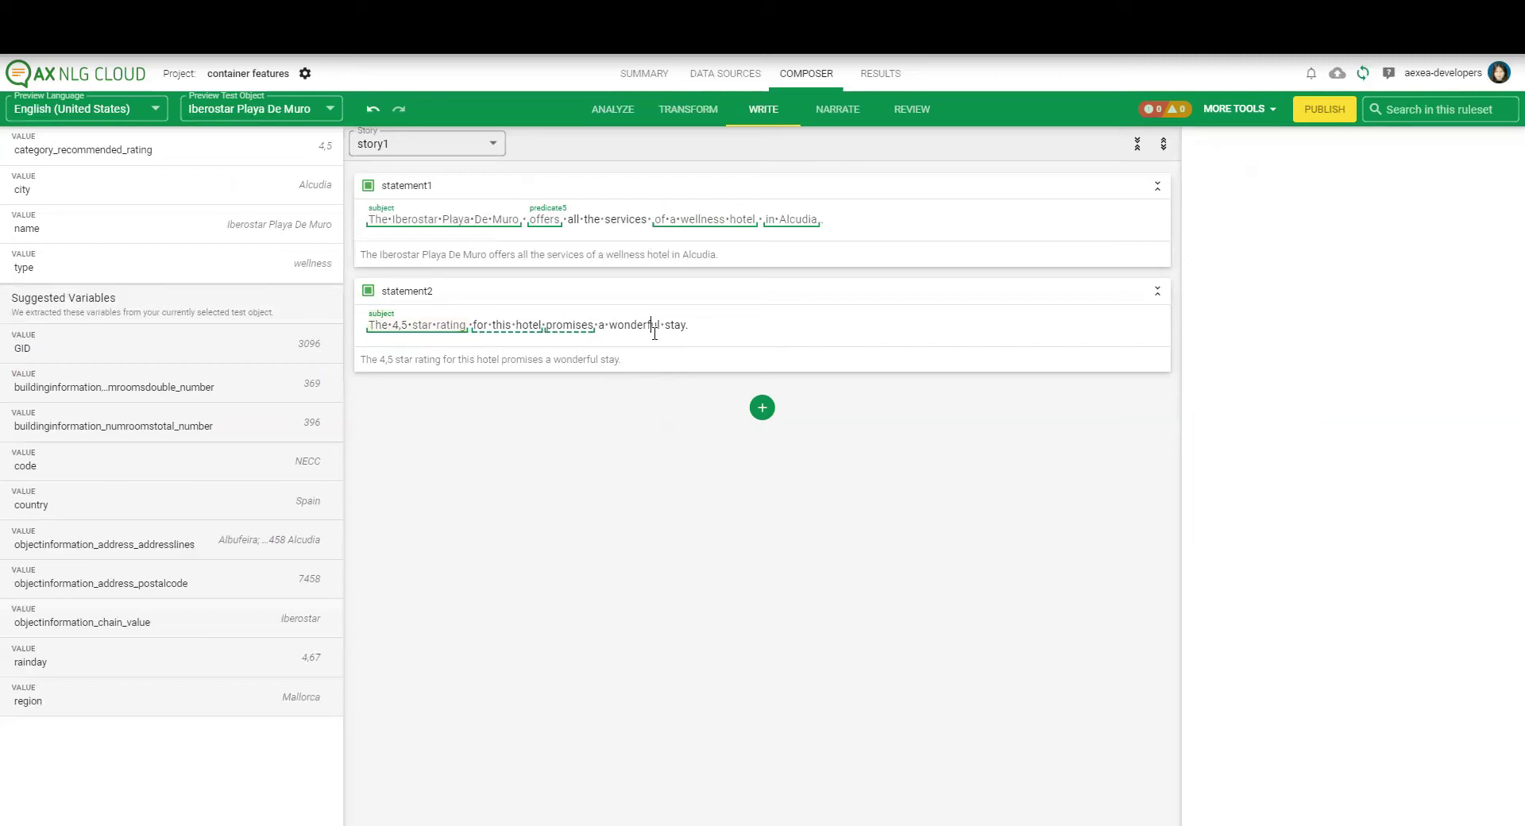
pyautogui.click(520, 332)
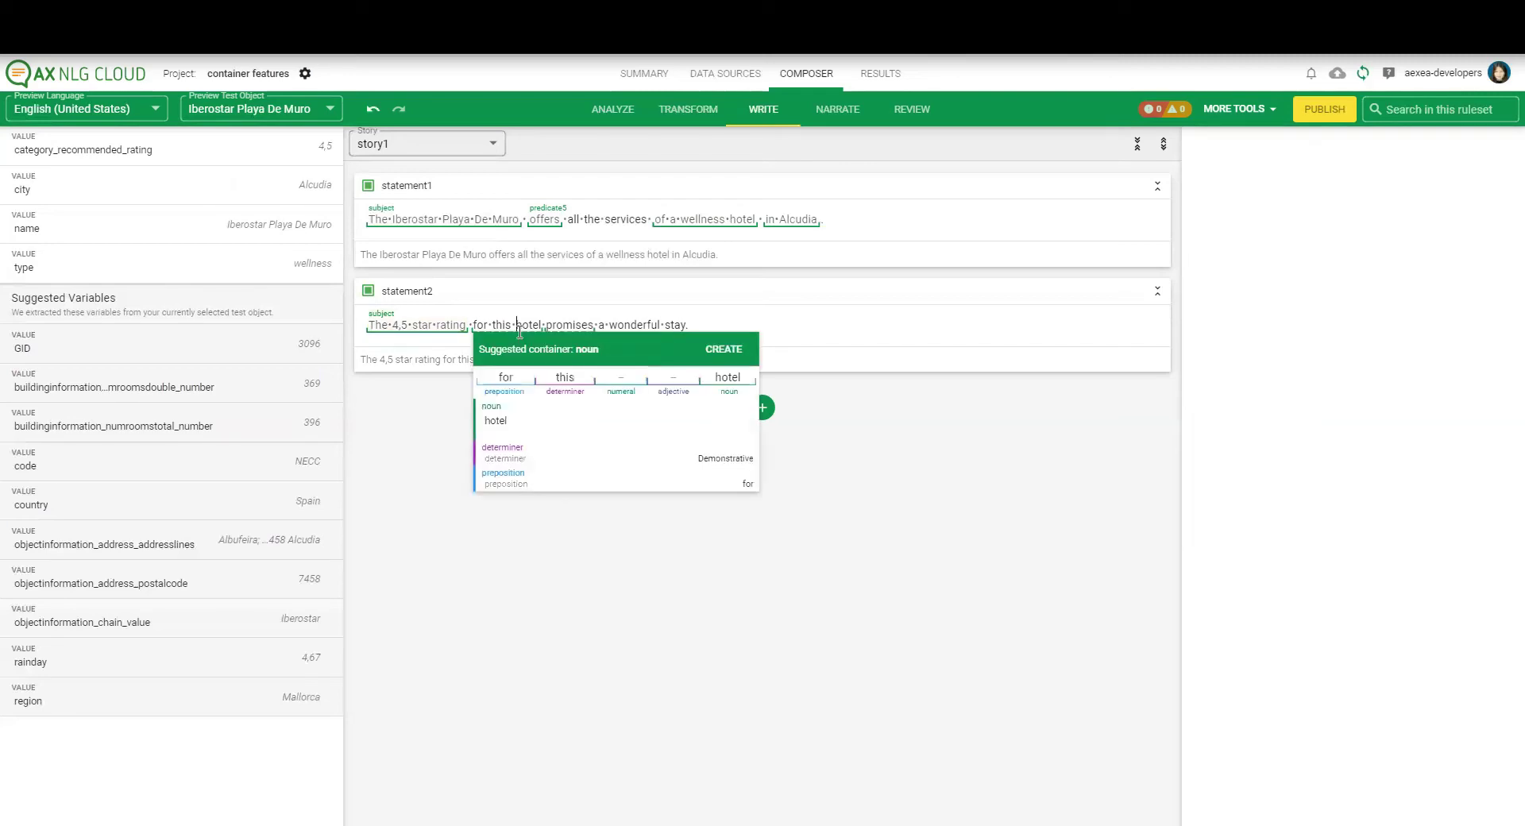
pyautogui.click(570, 329)
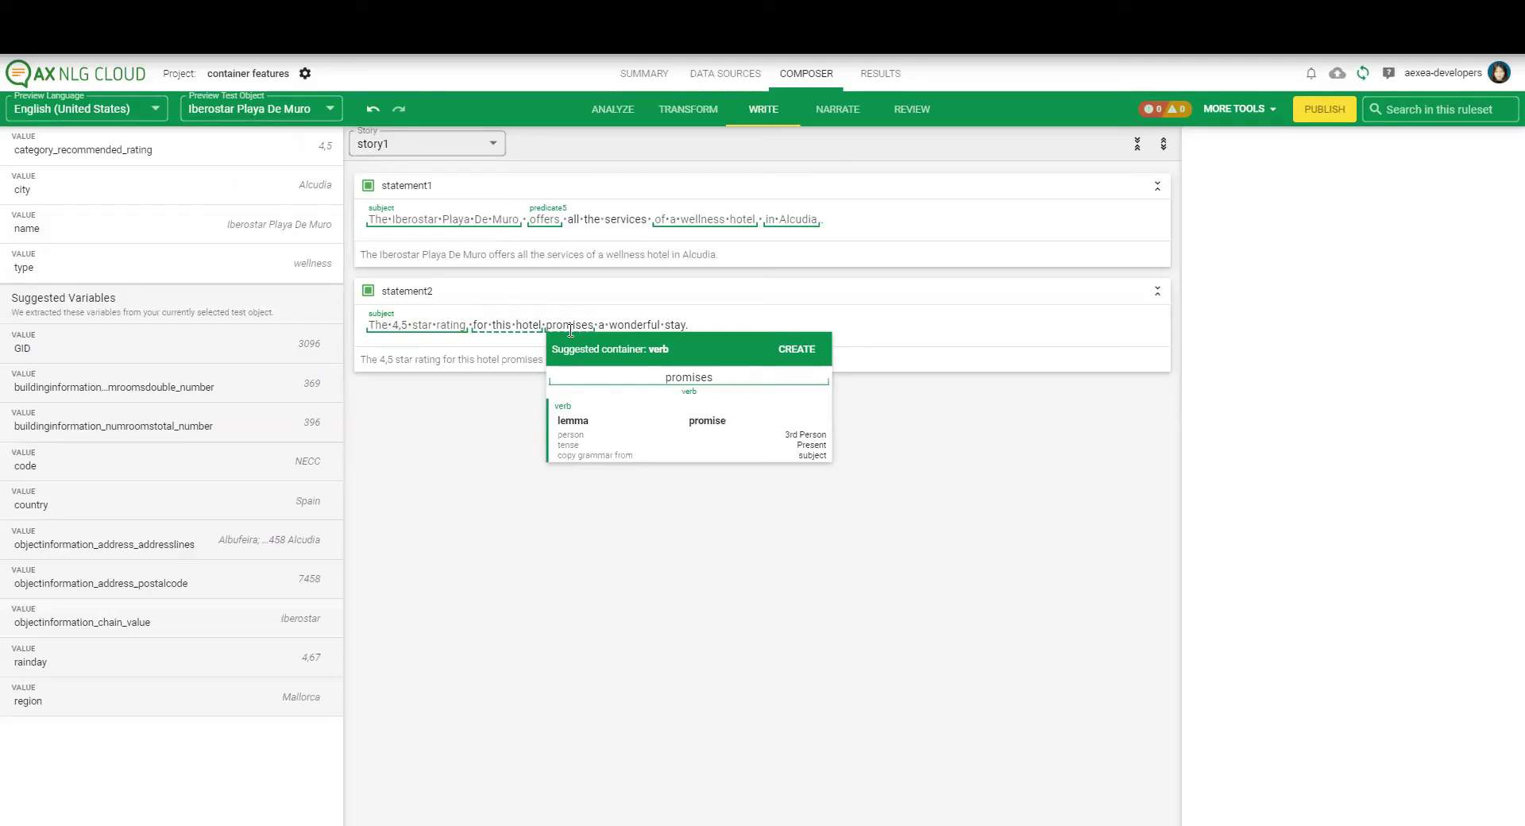
pyautogui.press('Left')
pyautogui.press('Left')
pyautogui.press('Left')
pyautogui.press('Left')
pyautogui.press('Right')
pyautogui.click(515, 327)
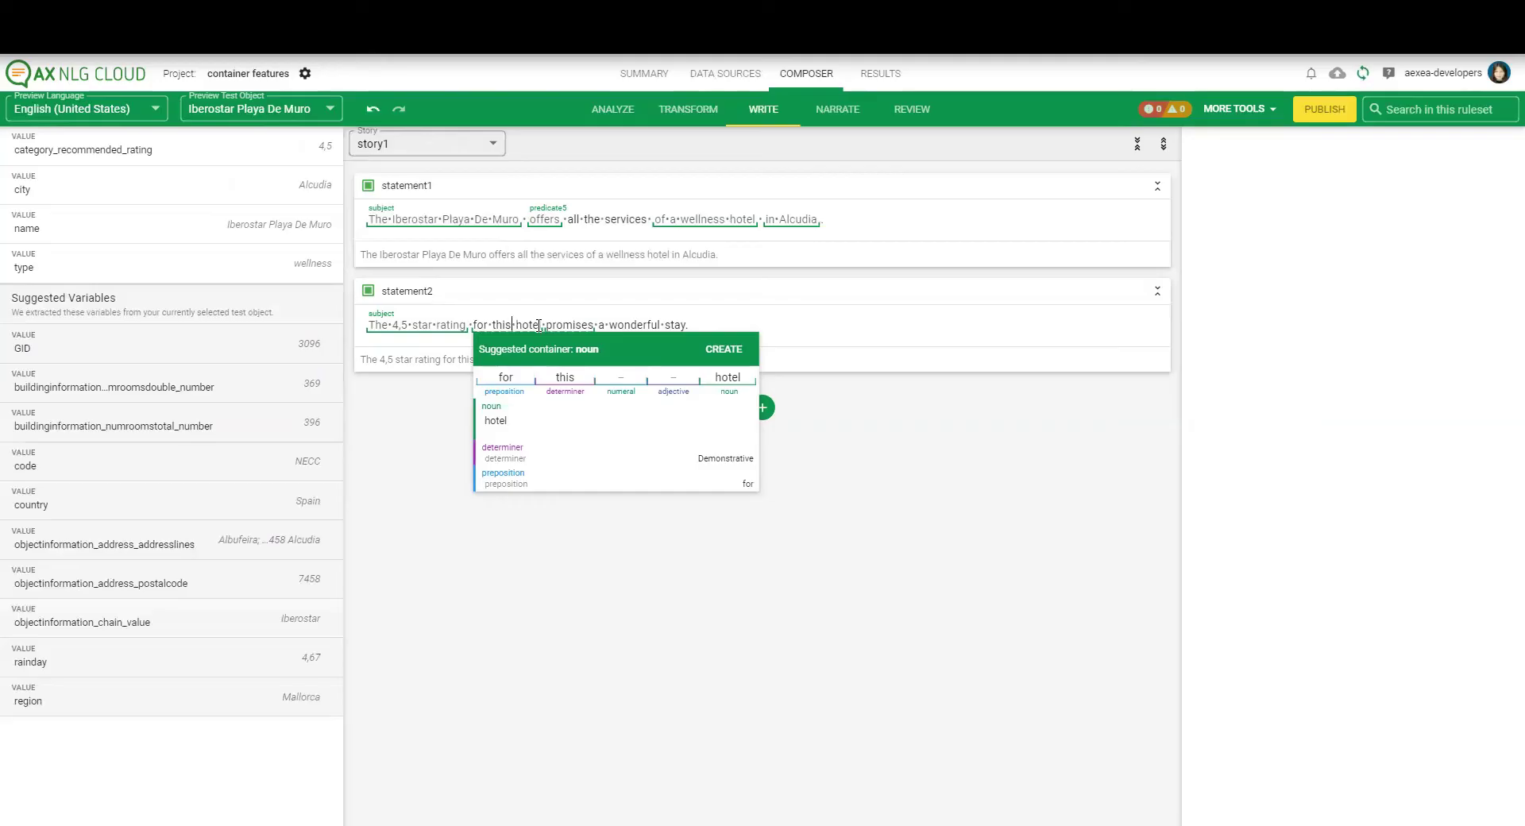
pyautogui.click(647, 327)
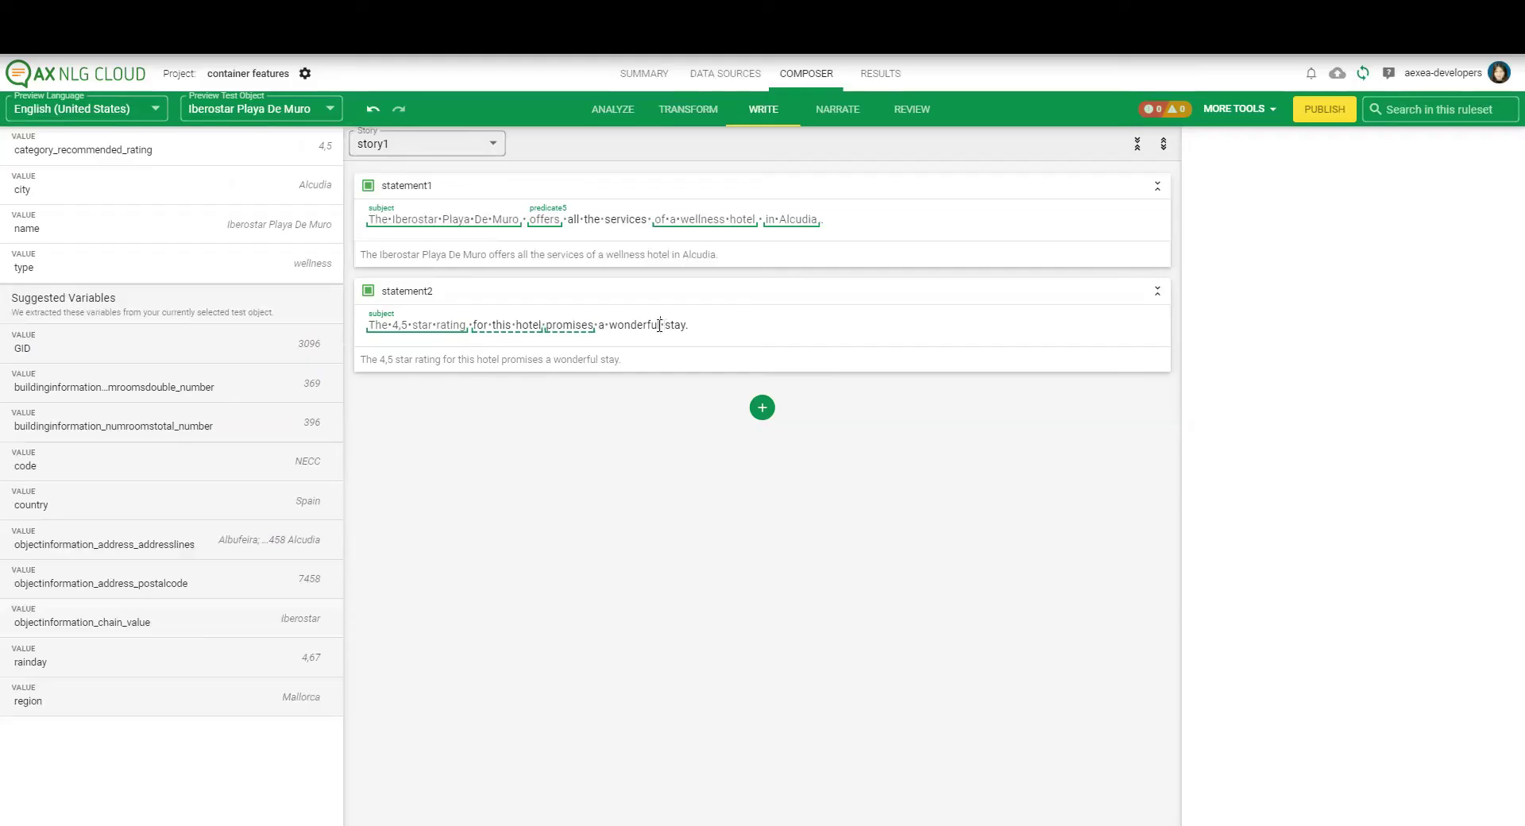
# Make 'a wonderful stay' a noun container with lemma stay, adjective wonderful and Indefinite determiner.
pyautogui.moveTo(608, 325); pyautogui.dragTo(687, 330)
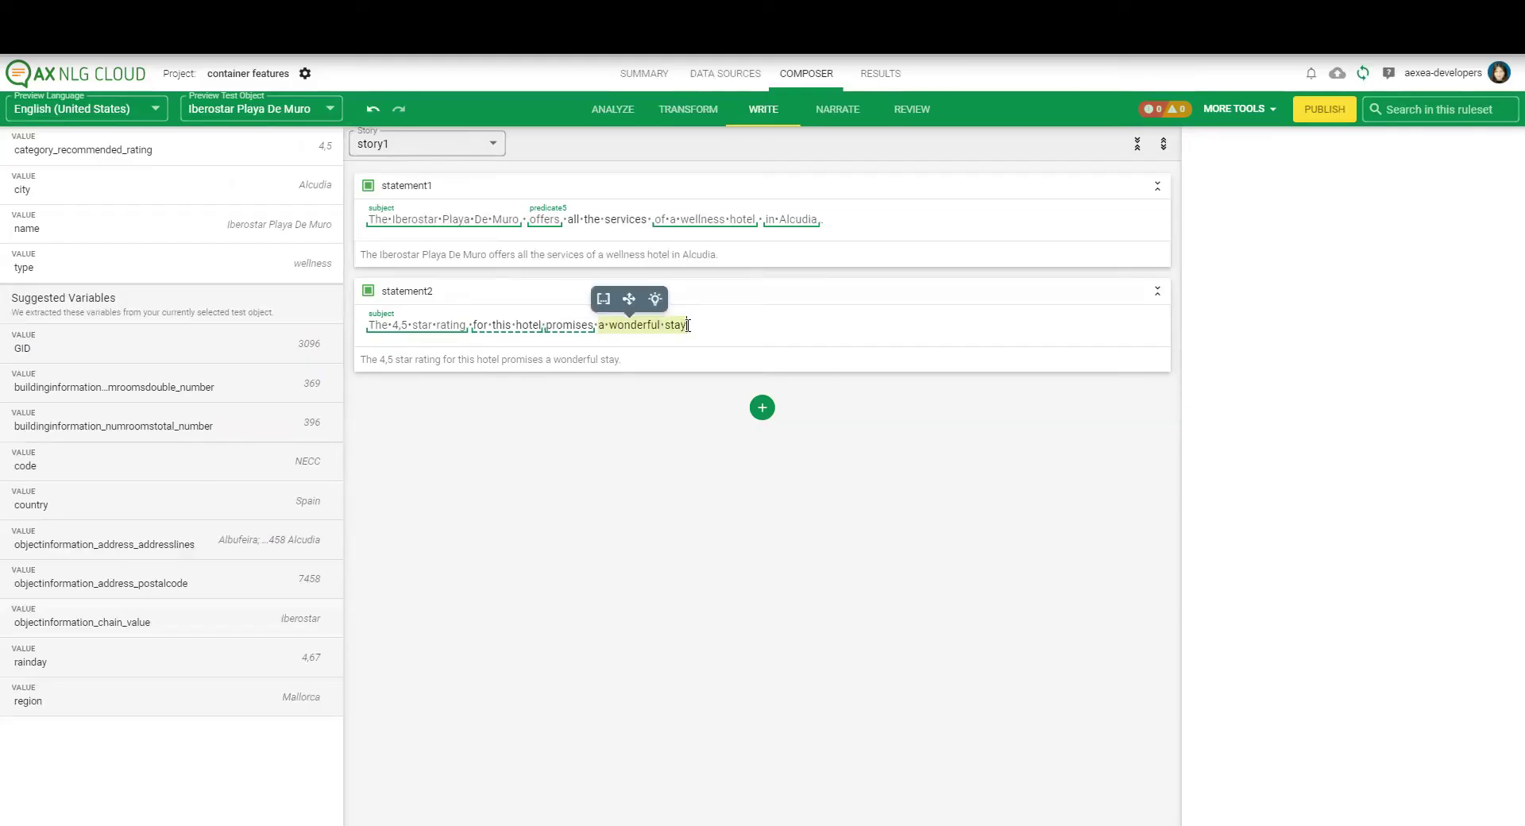
pyautogui.click(603, 298)
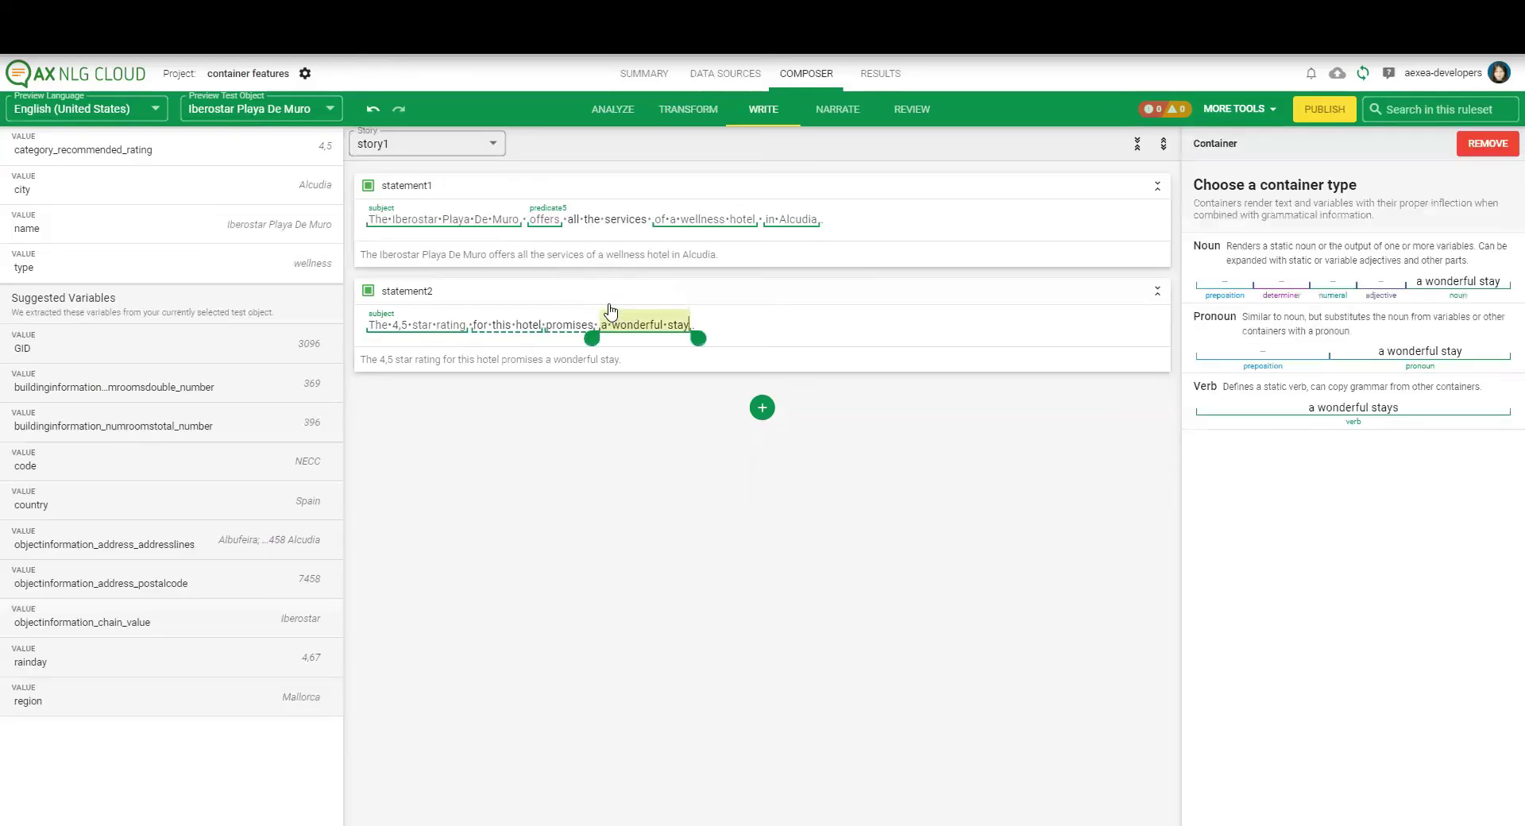
pyautogui.click(1465, 294)
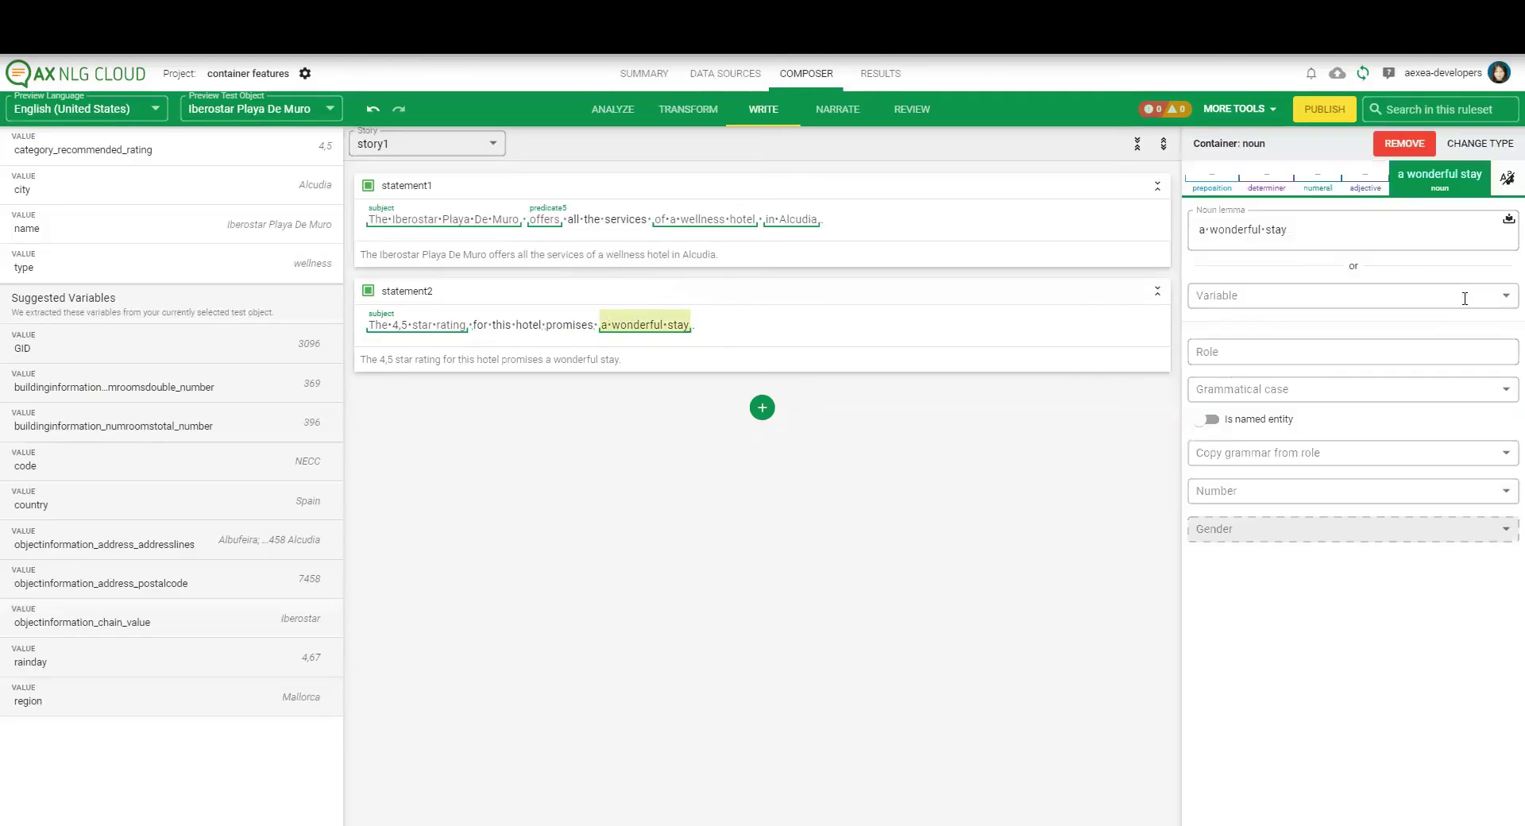
pyautogui.click(1265, 230)
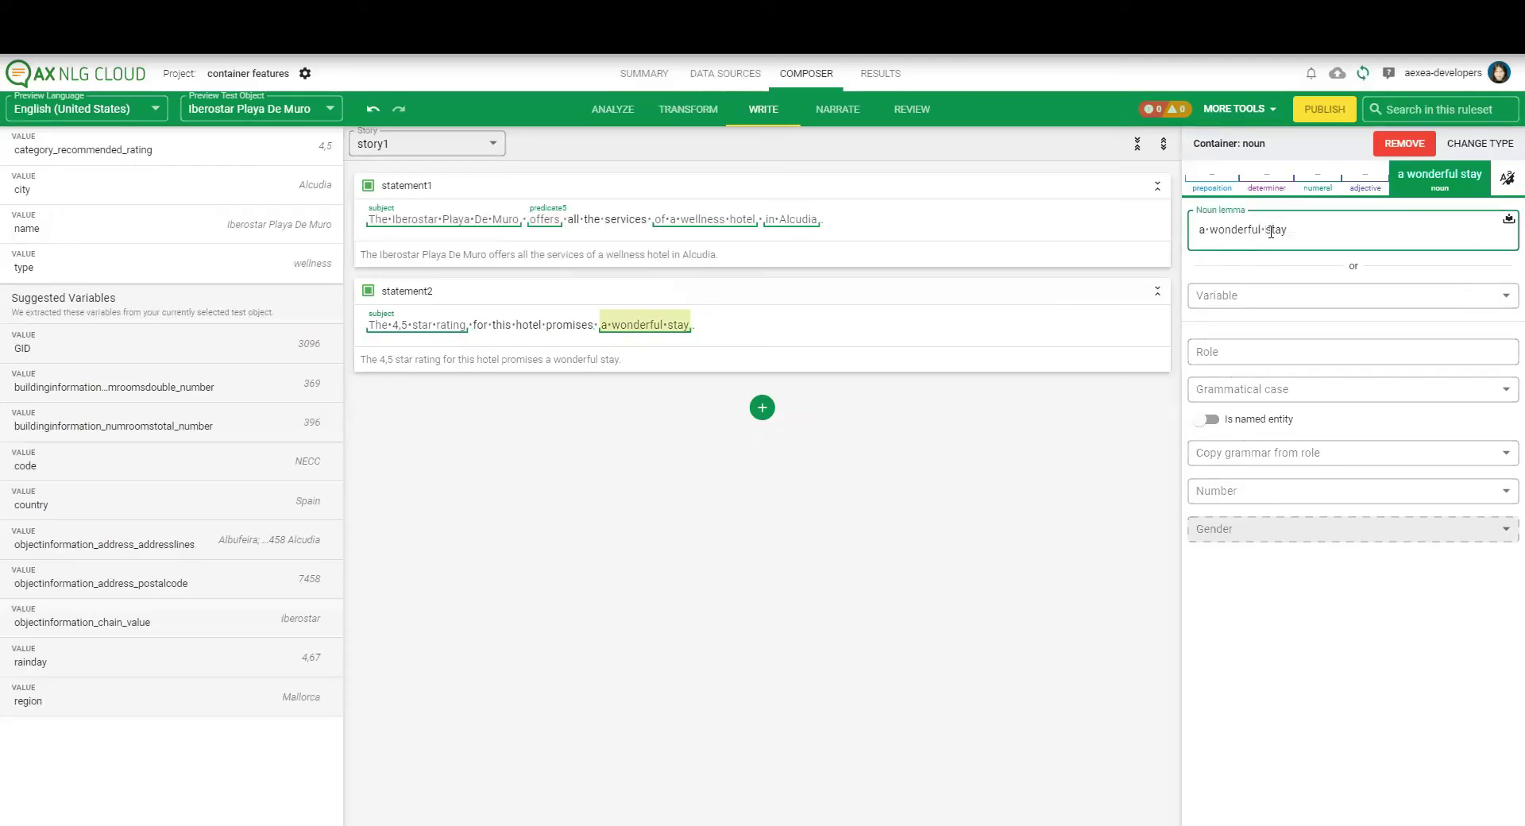
pyautogui.press('BackSpace')
pyautogui.press('BackSpace')
pyautogui.press('BackSpace')
pyautogui.press('BackSpace')
pyautogui.press('BackSpace')
pyautogui.press('BackSpace')
pyautogui.press('BackSpace')
pyautogui.press('BackSpace')
pyautogui.press('BackSpace')
pyautogui.press('BackSpace')
pyautogui.press('BackSpace')
pyautogui.press('BackSpace')
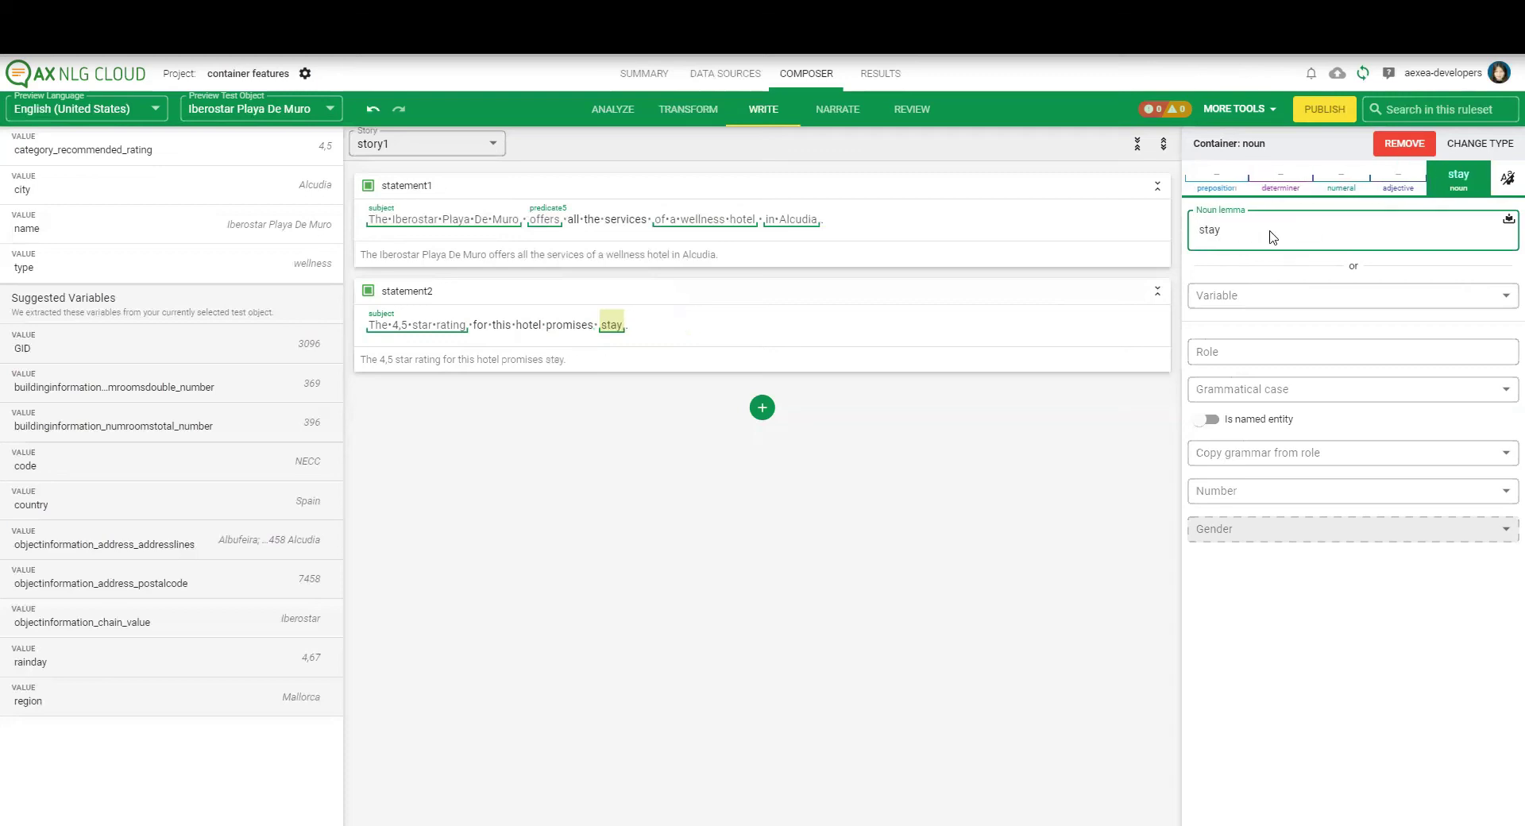
pyautogui.click(1402, 191)
pyautogui.click(1318, 228)
pyautogui.write('wonderfu')
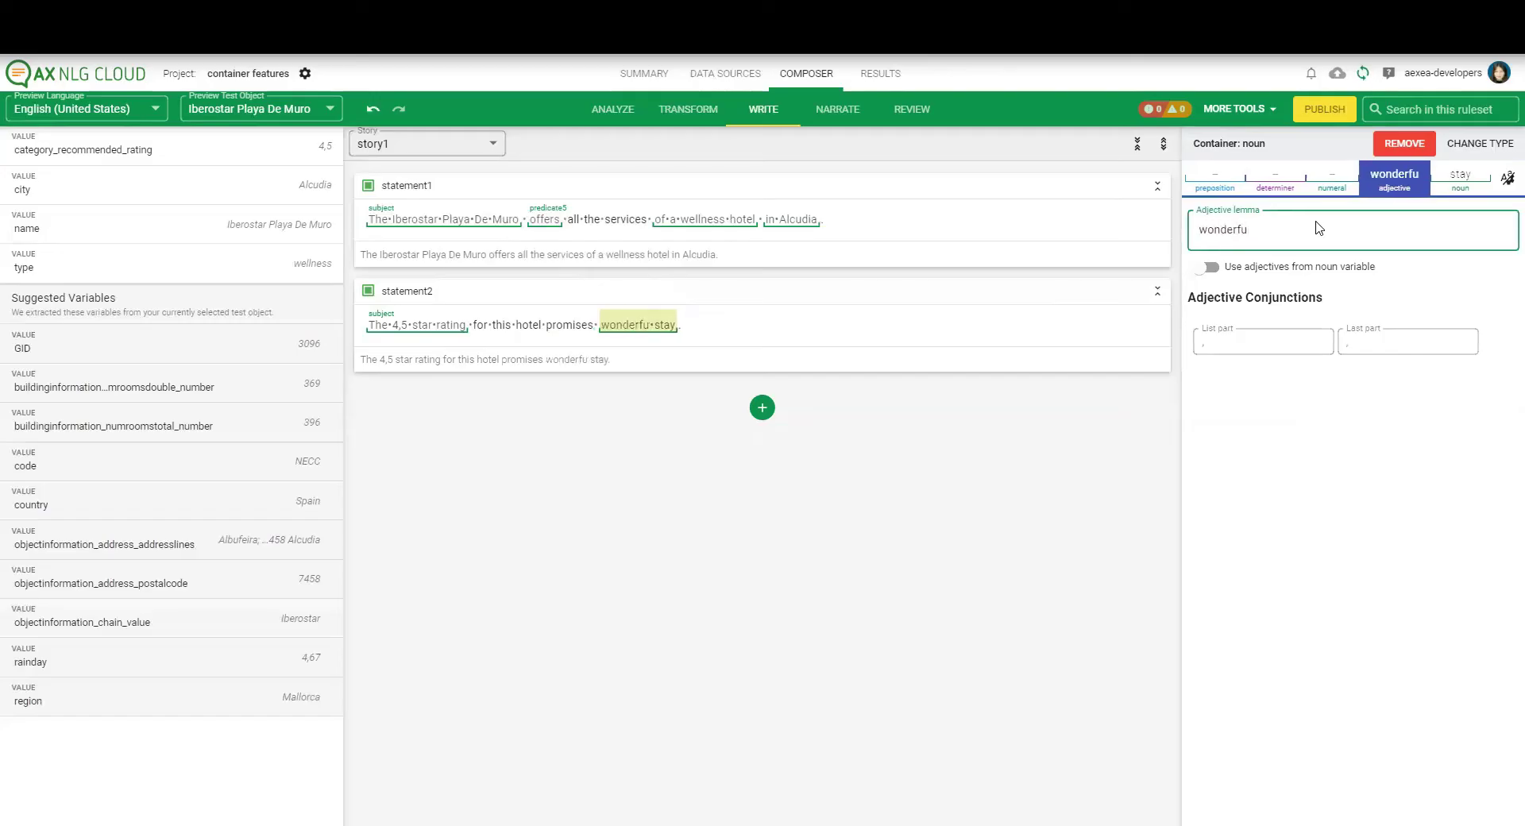
pyautogui.write('l')
pyautogui.click(1269, 191)
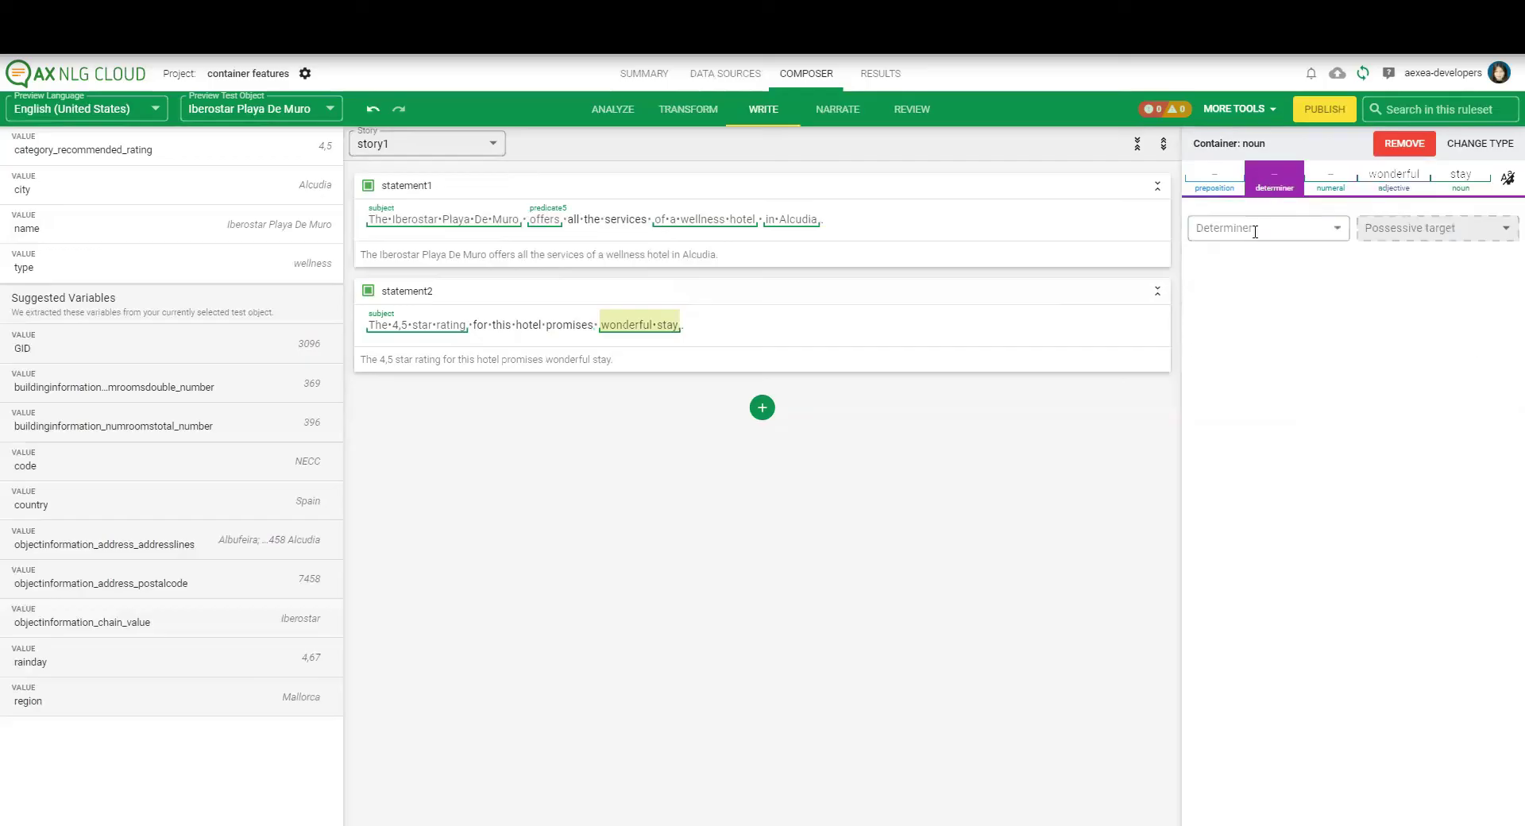
pyautogui.click(1255, 230)
pyautogui.click(1260, 365)
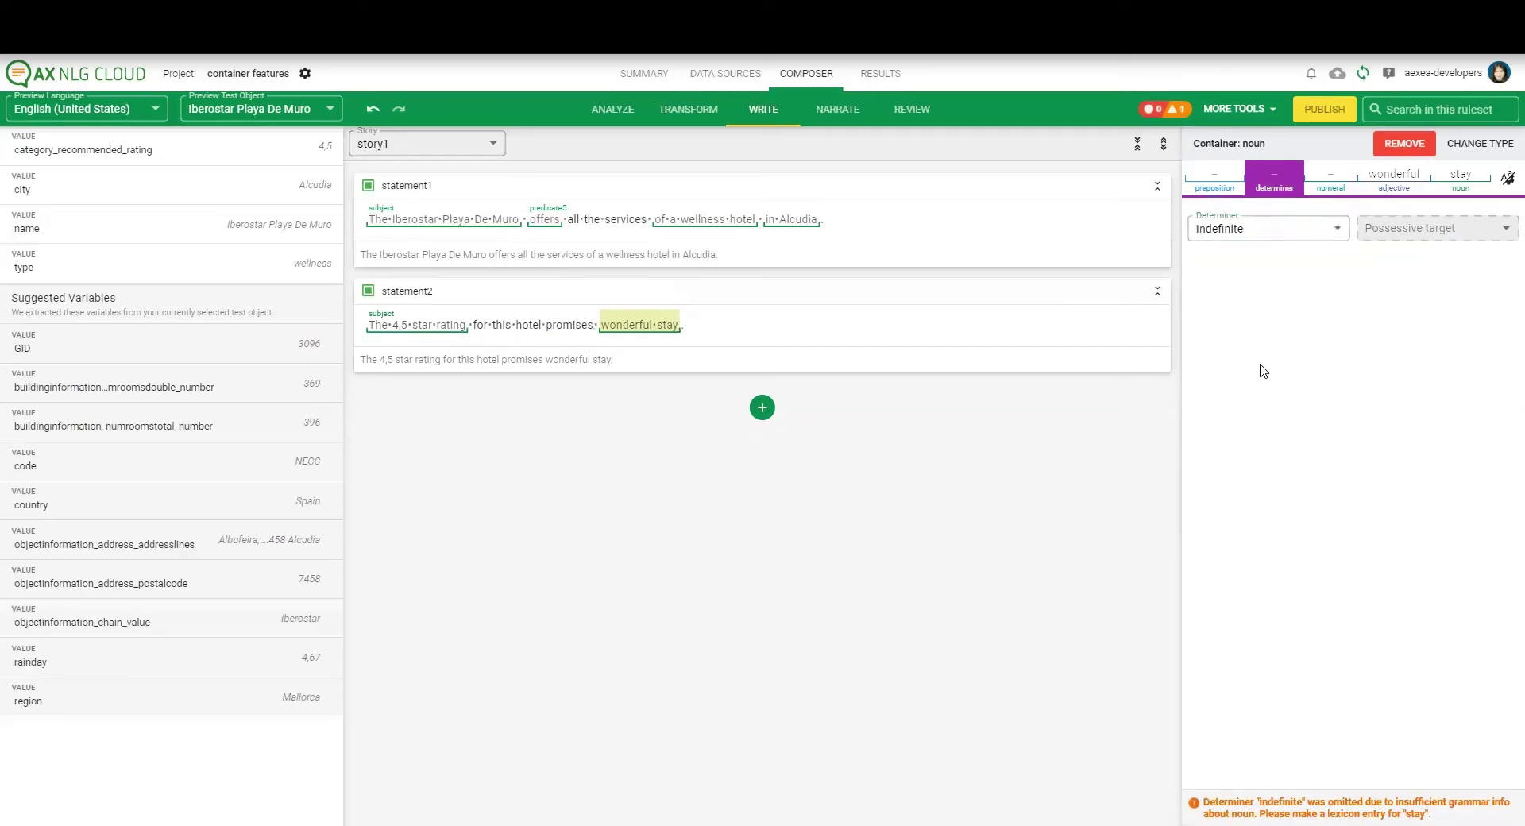
# Start a new English (United States) lexicon entry for the neuter noun 'stay'.
pyautogui.click(1239, 109)
pyautogui.click(1242, 141)
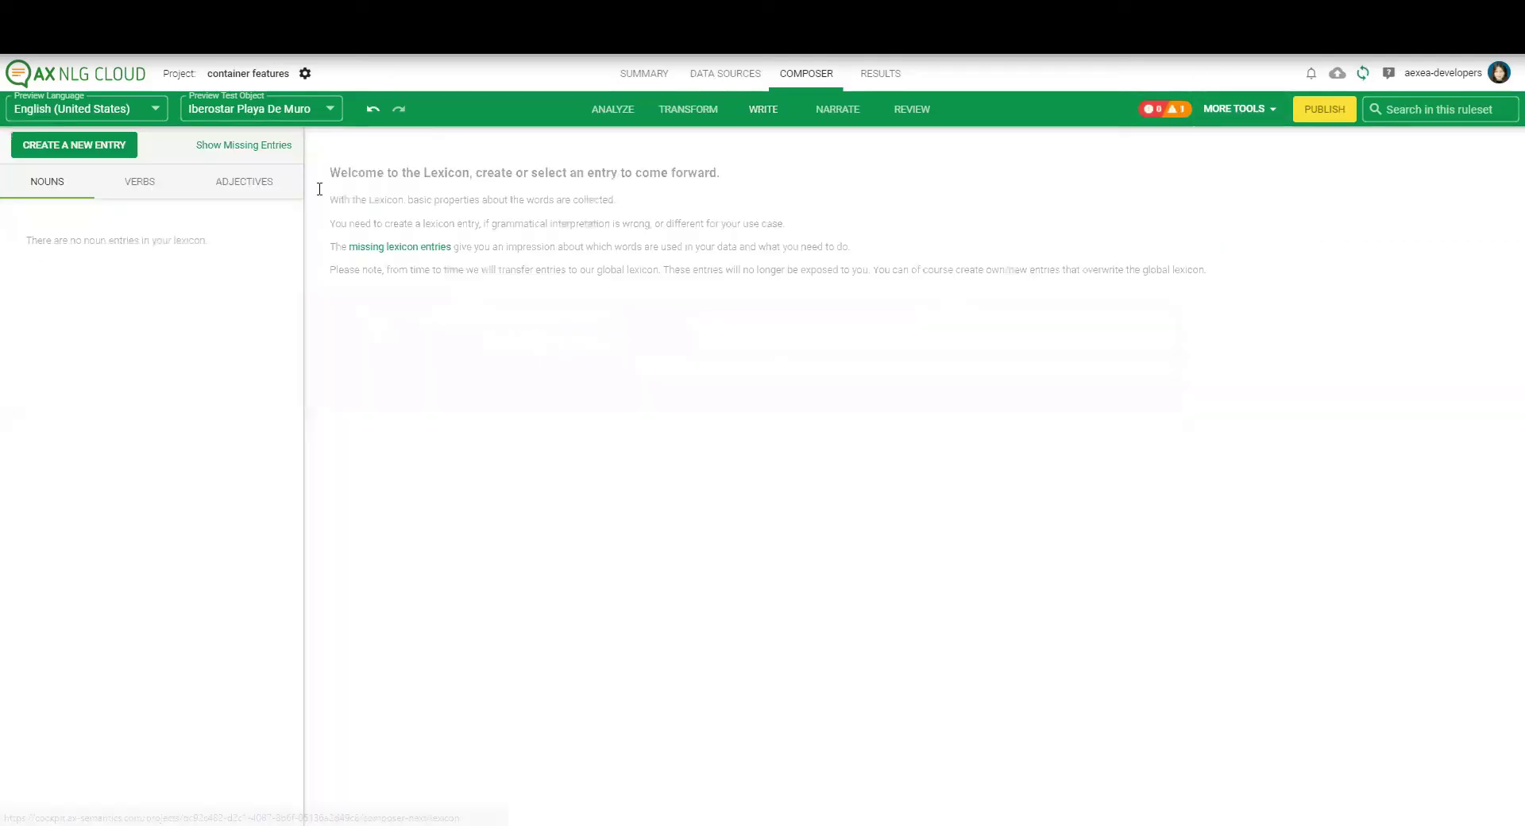
pyautogui.click(405, 242)
pyautogui.scroll(-3, 413, 423)
pyautogui.scroll(-3, 413, 423)
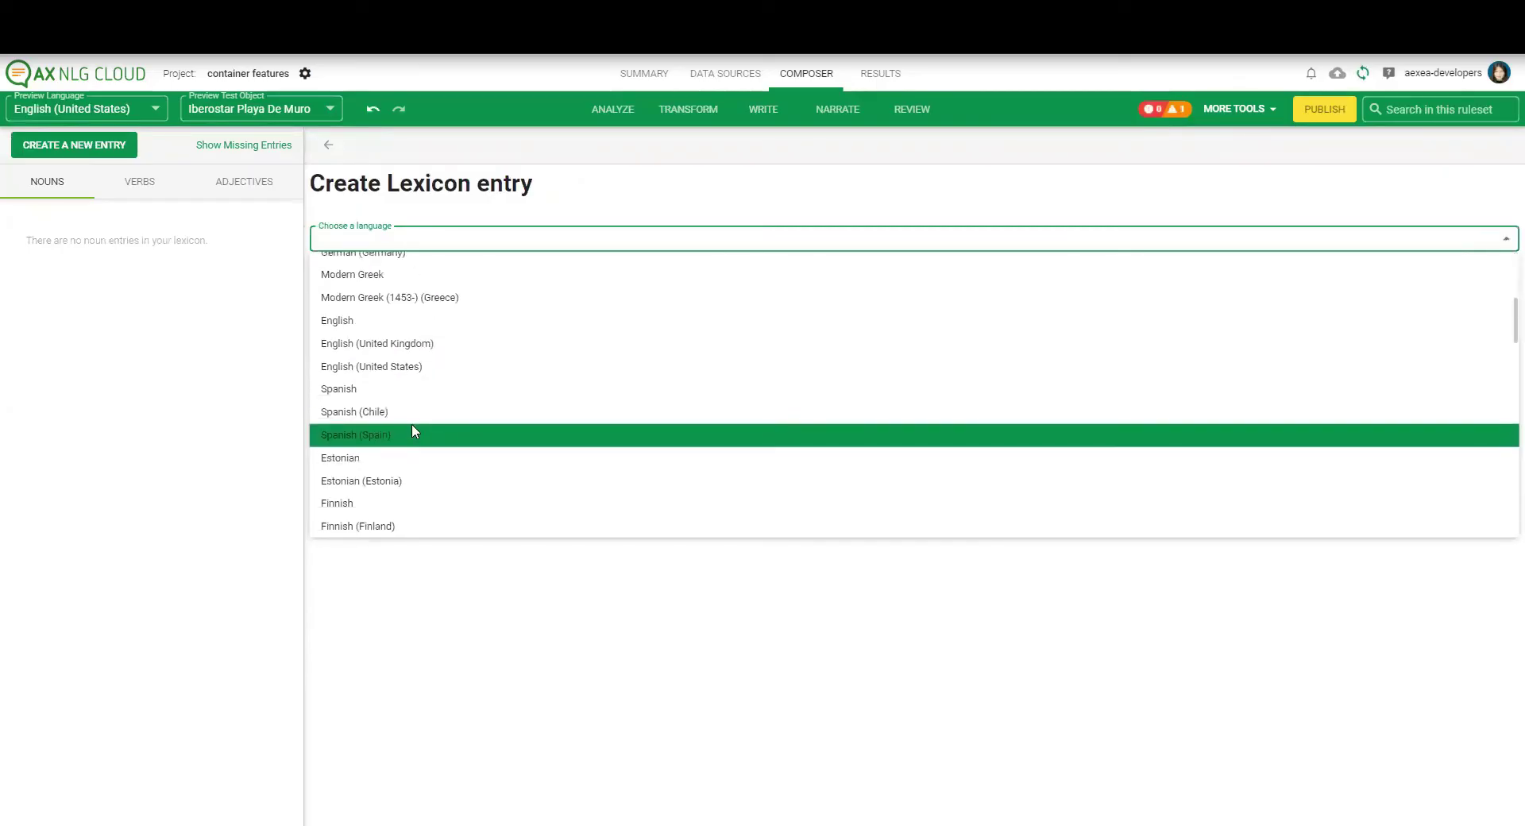
pyautogui.click(413, 366)
pyautogui.click(403, 280)
pyautogui.click(398, 313)
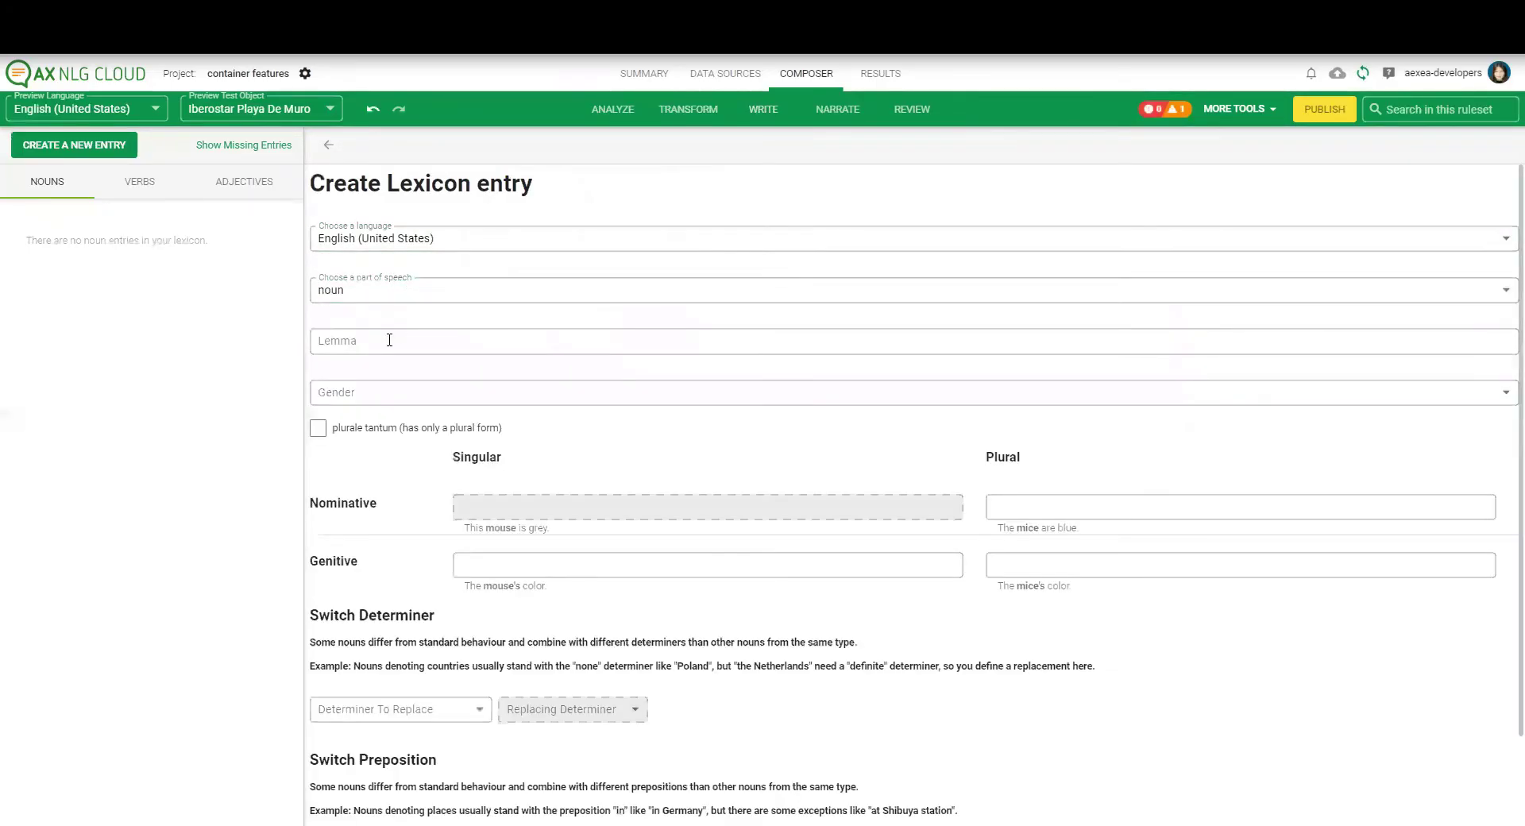
pyautogui.click(388, 343)
pyautogui.write('stay')
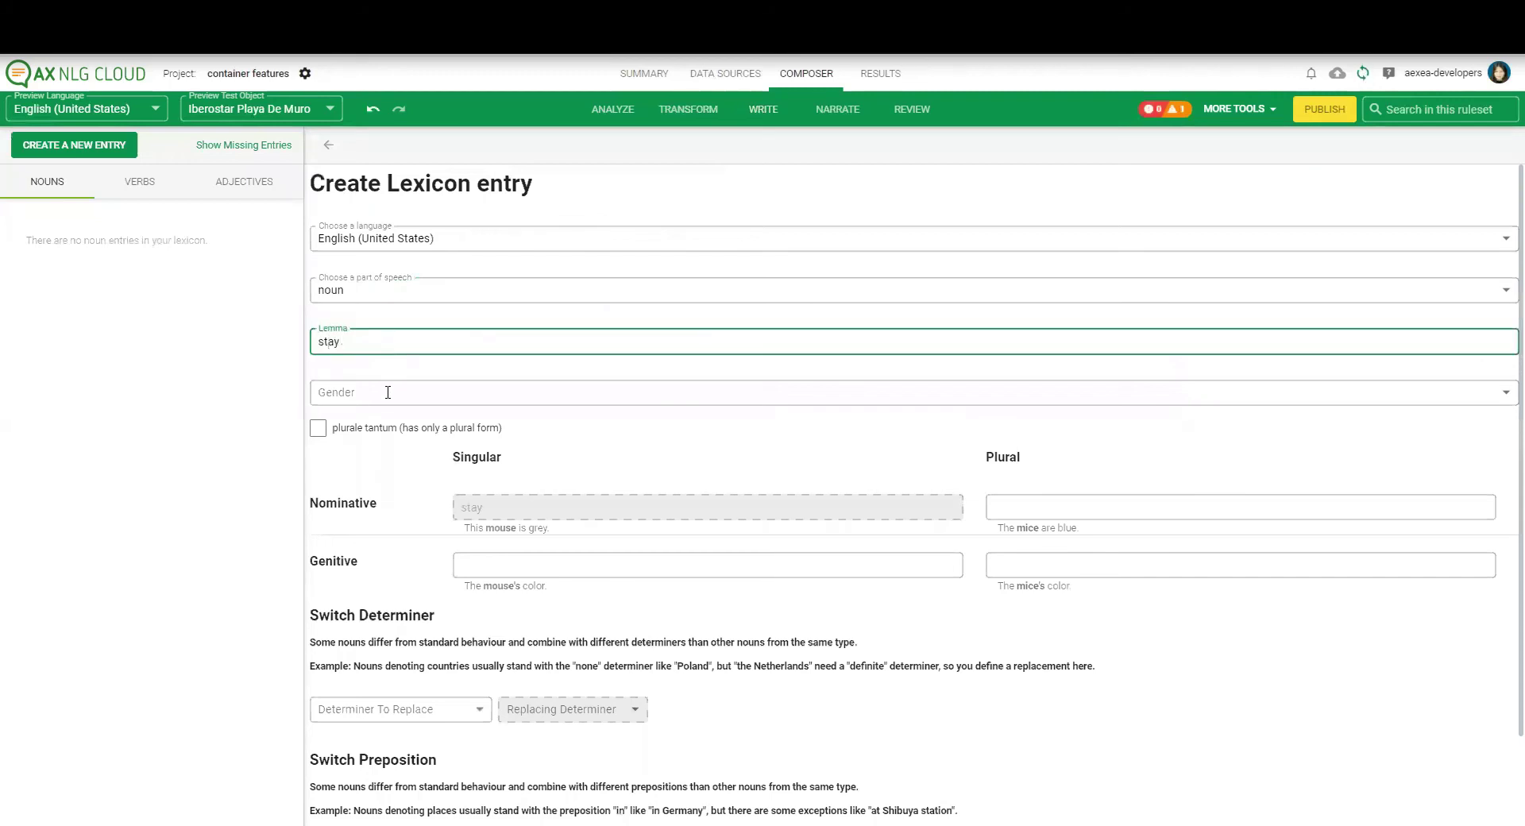
pyautogui.click(388, 392)
pyautogui.click(377, 460)
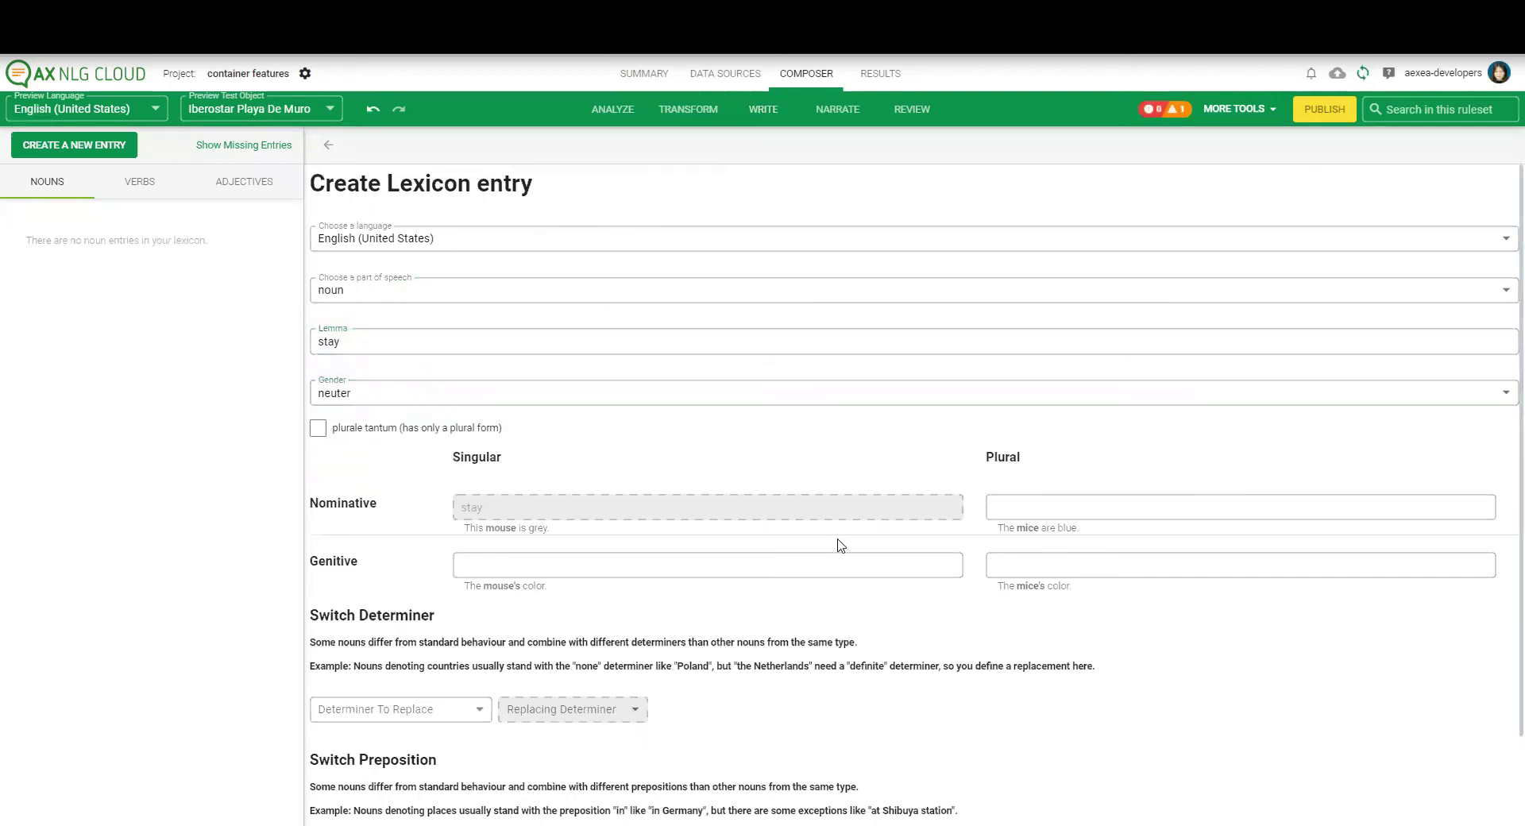
# Fill in plural stays and genitive stay's, save the entry, and return to Write.
pyautogui.click(1032, 509)
pyautogui.write('stays')
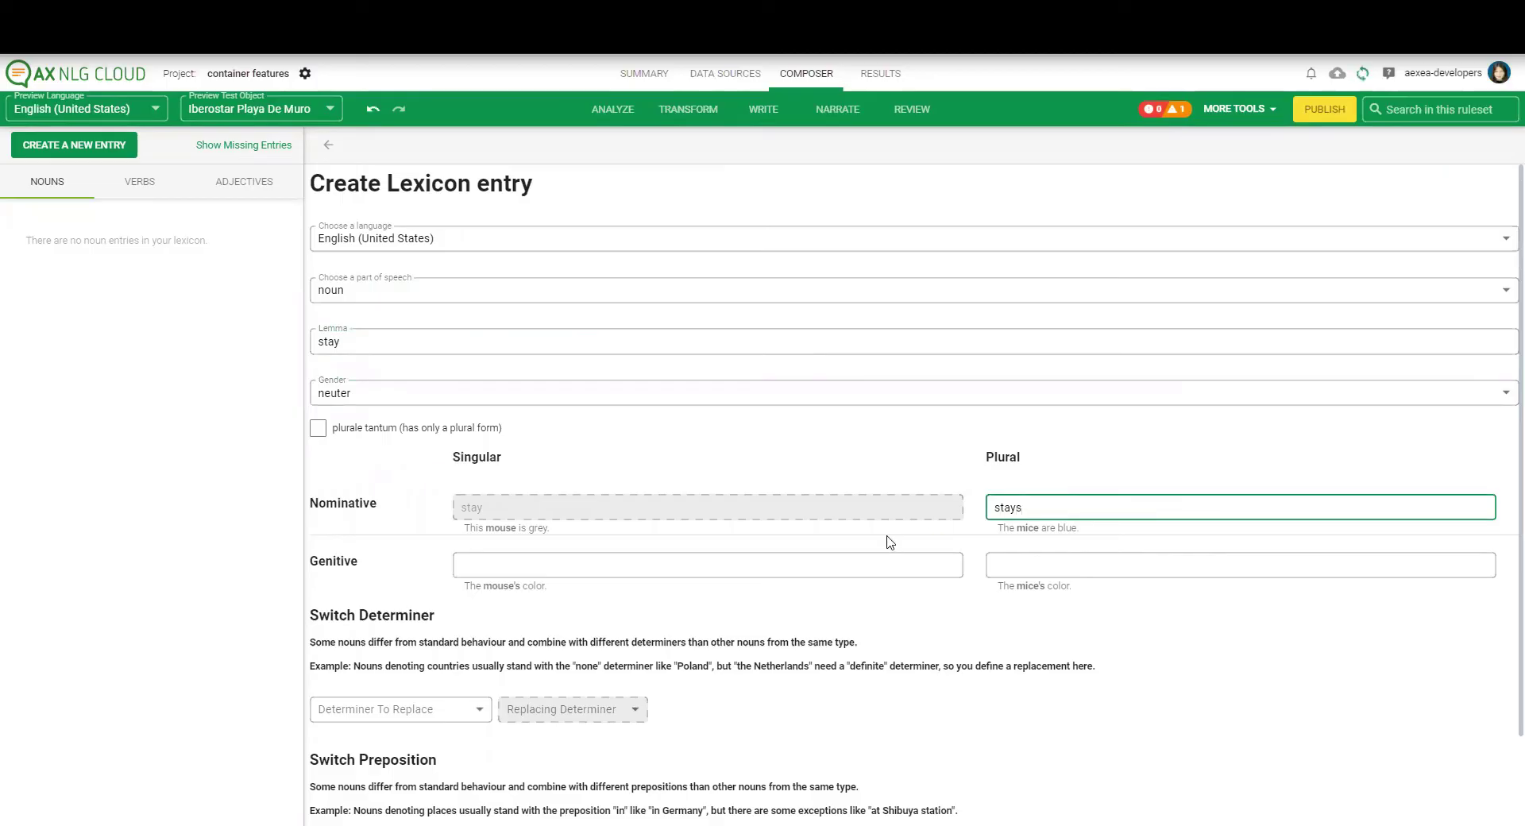
pyautogui.click(851, 561)
pyautogui.write("stay's")
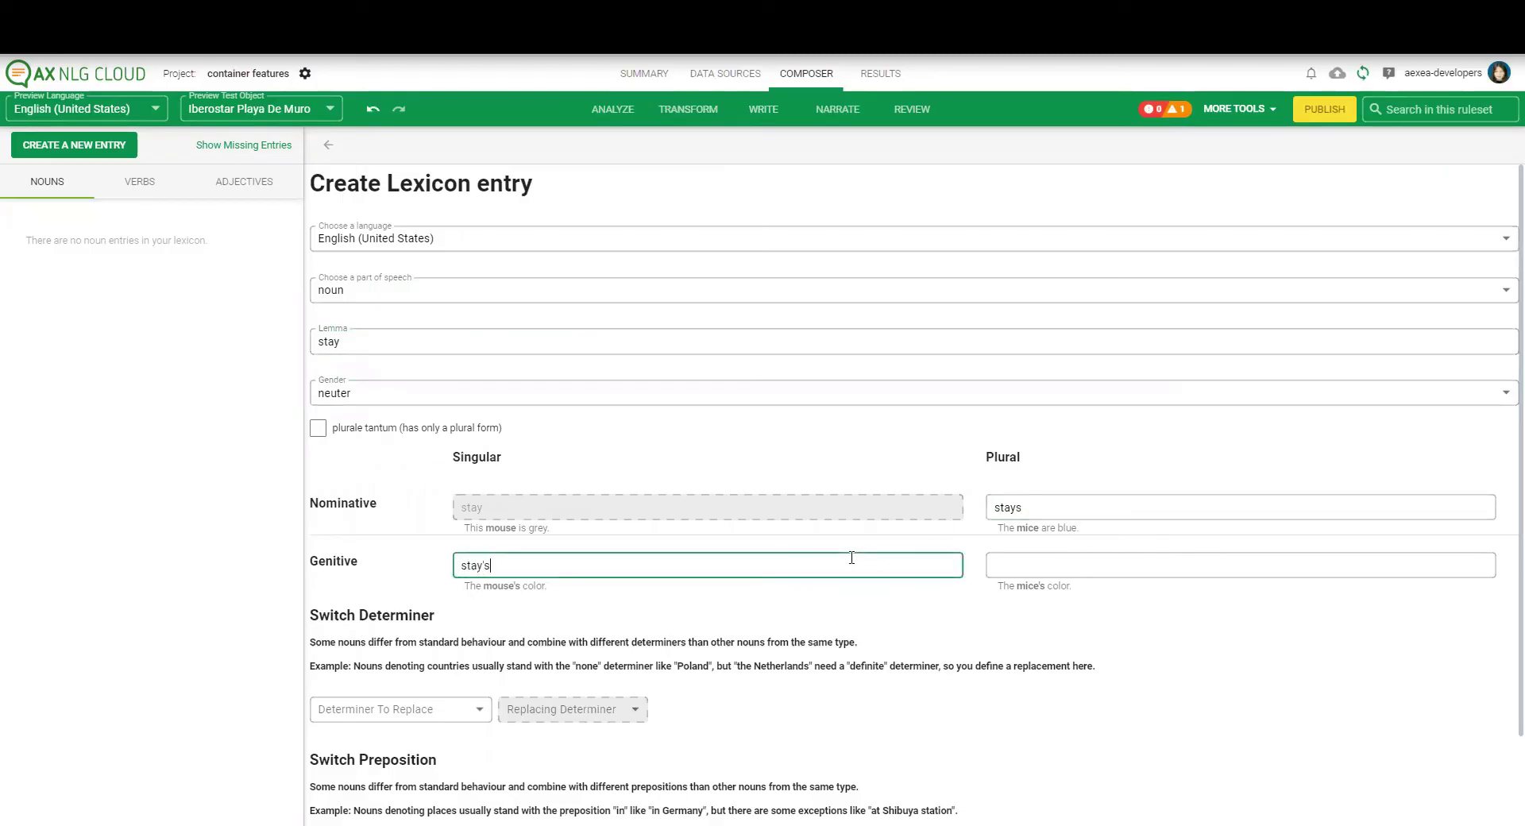
pyautogui.scroll(-2, 851, 557)
pyautogui.click(339, 802)
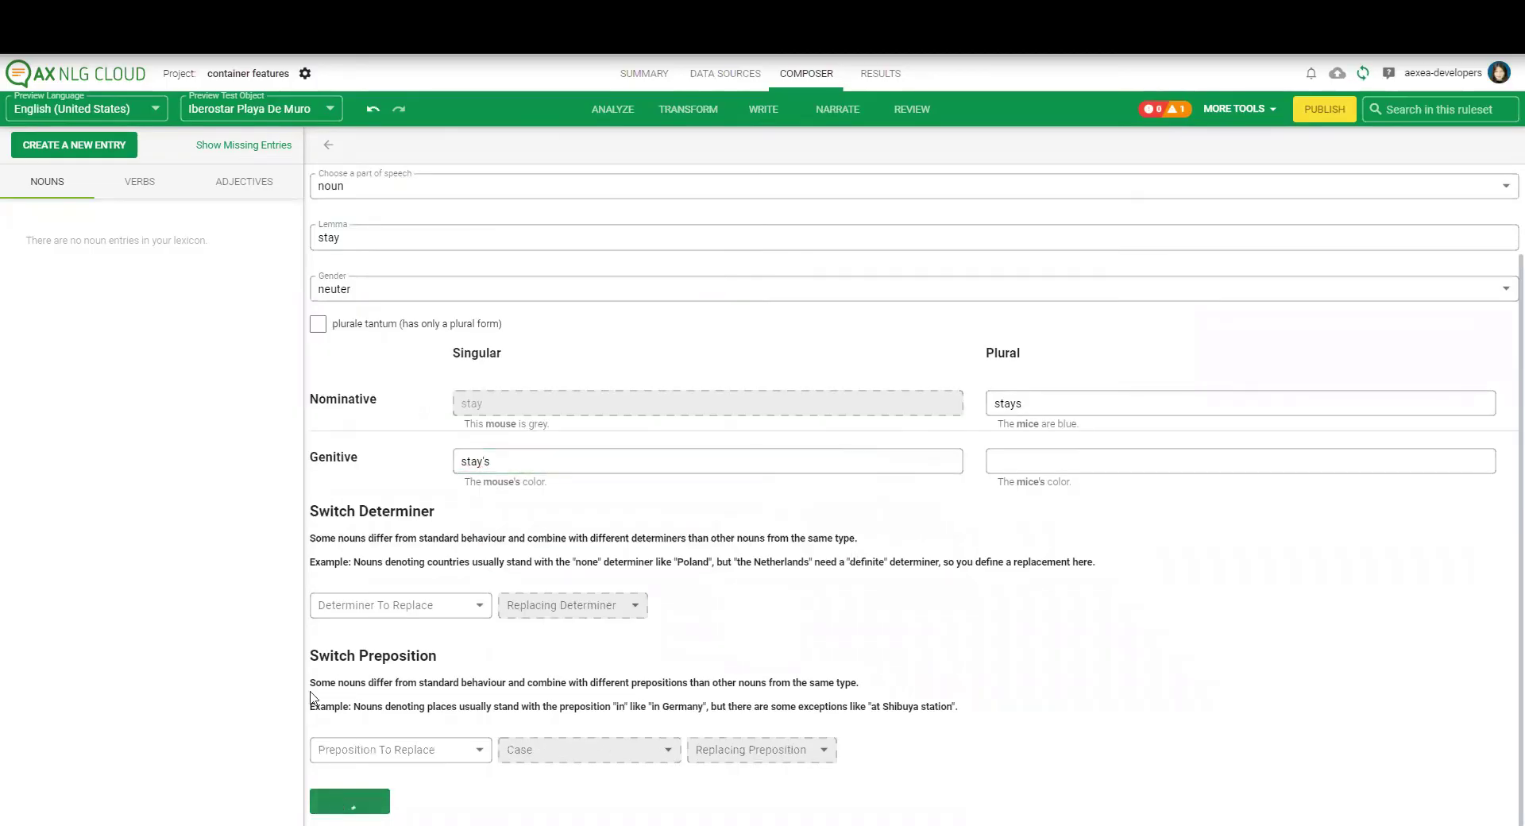
pyautogui.click(766, 119)
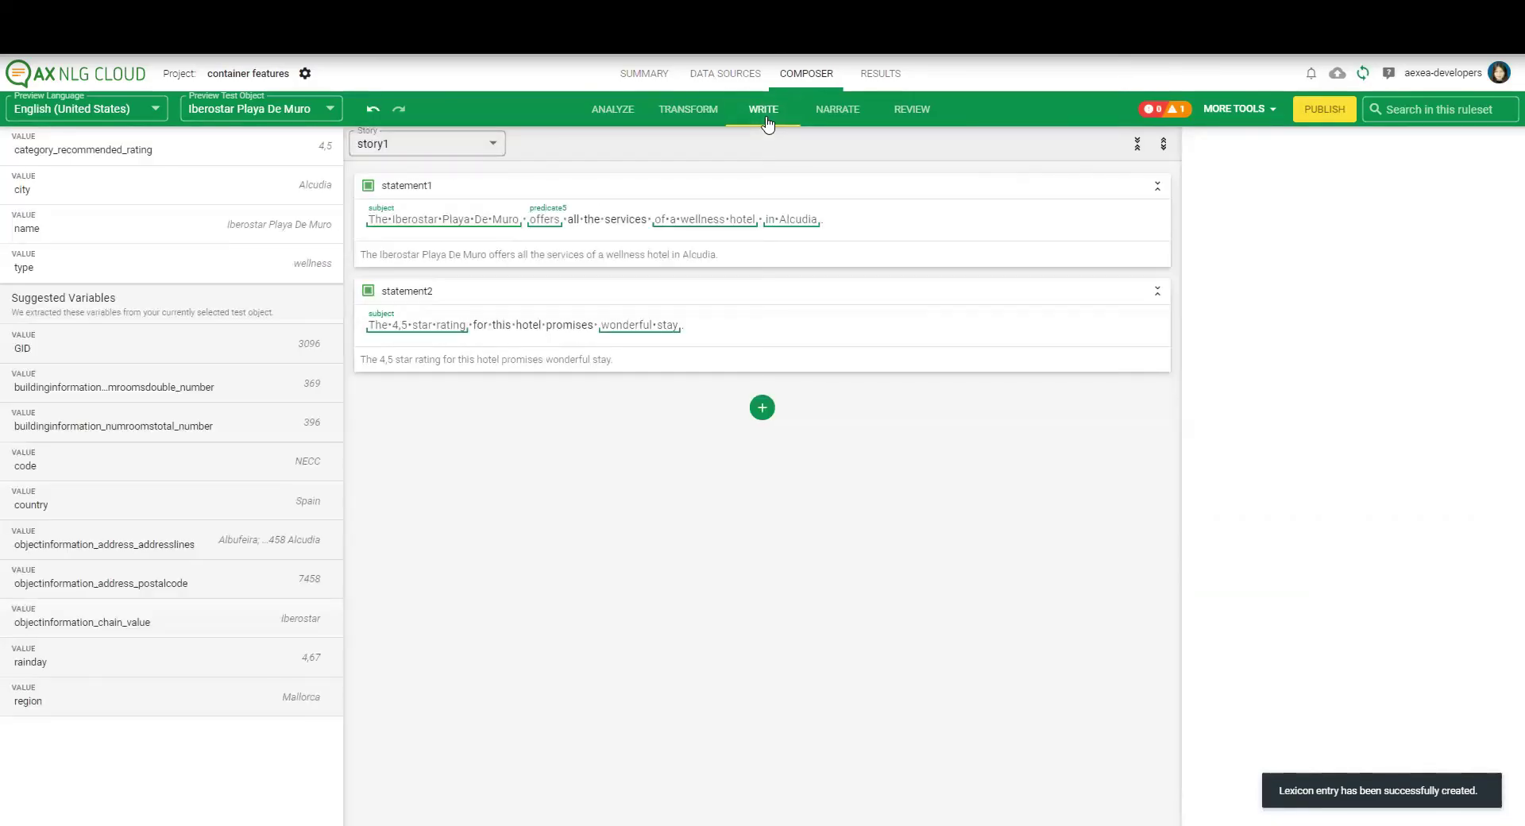
pyautogui.click(658, 324)
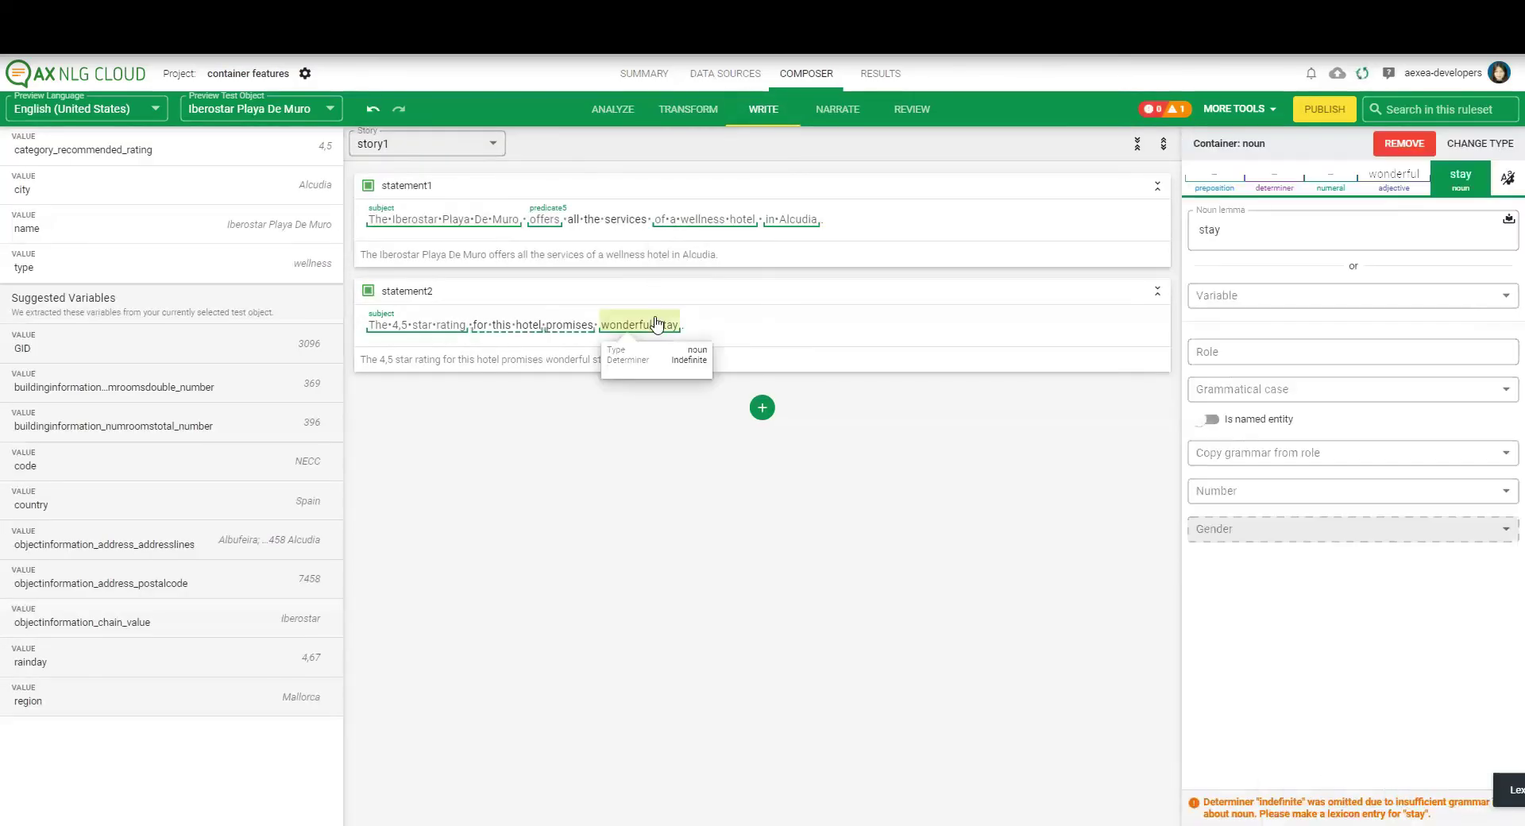
pyautogui.click(721, 333)
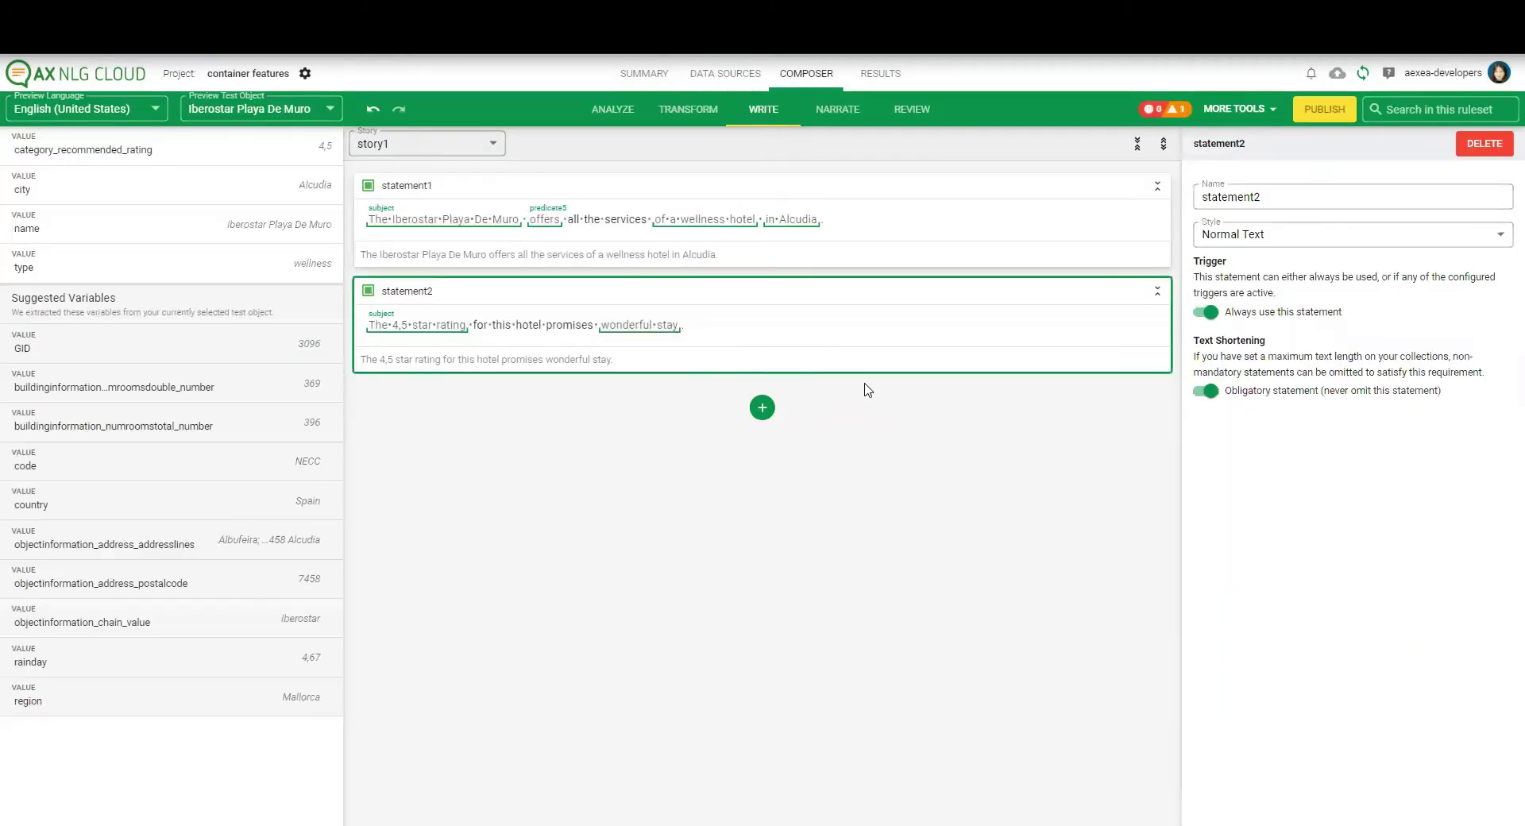
pyautogui.click(659, 333)
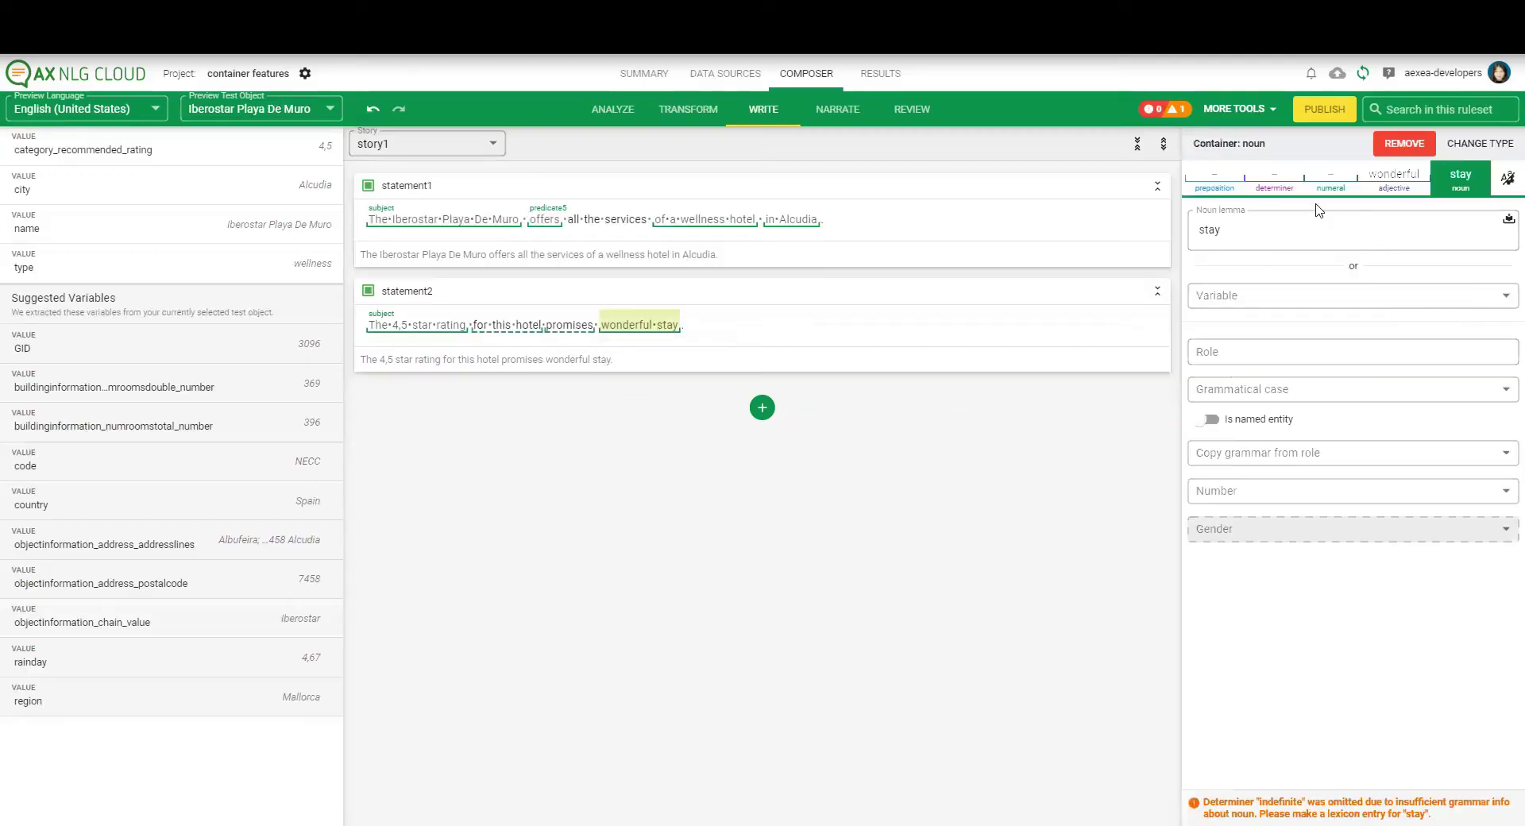
pyautogui.click(1293, 191)
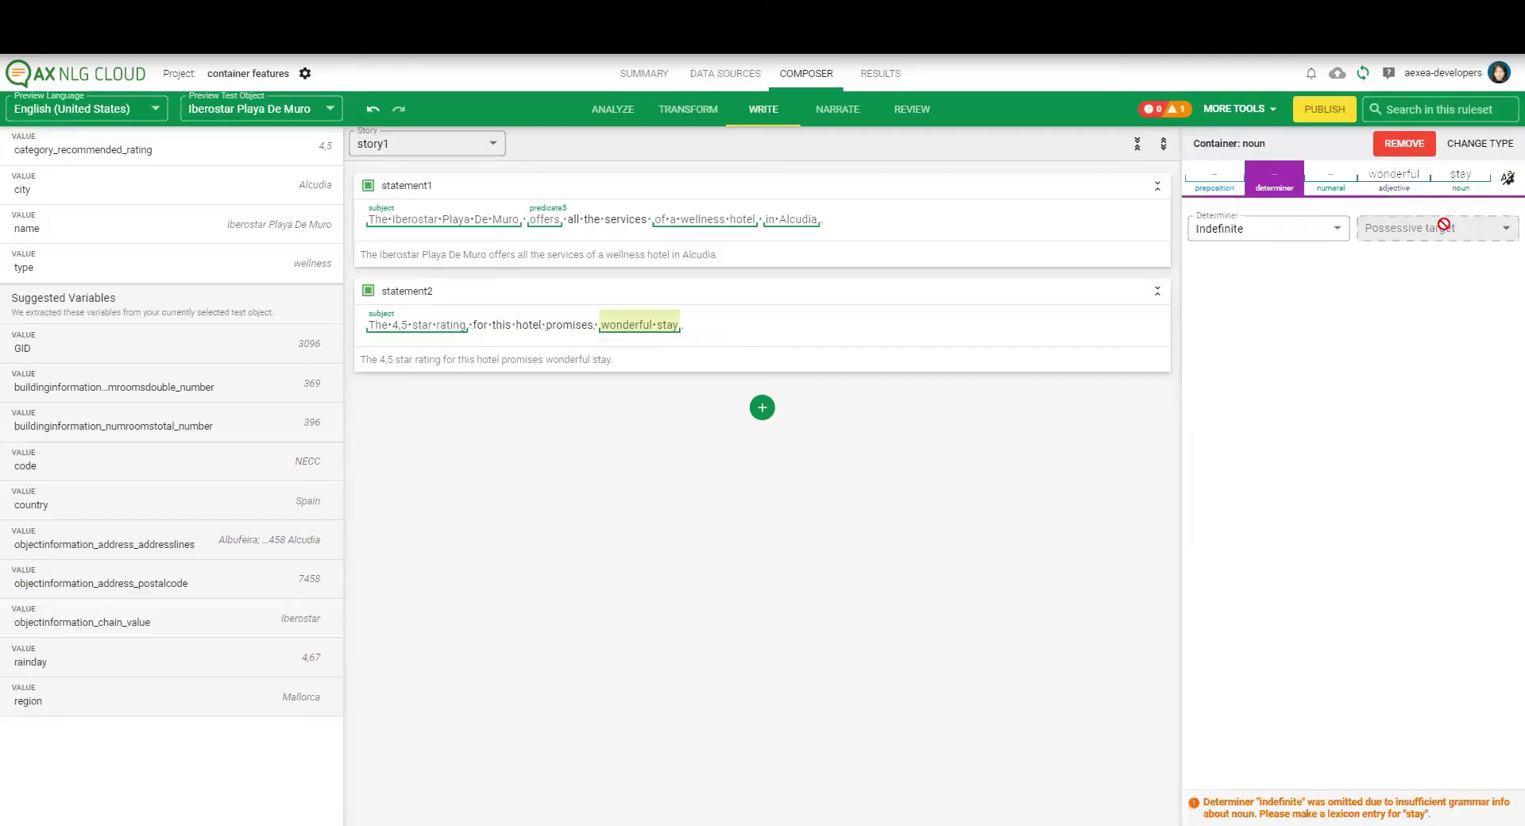
pyautogui.click(1456, 191)
pyautogui.click(1236, 235)
pyautogui.click(1237, 124)
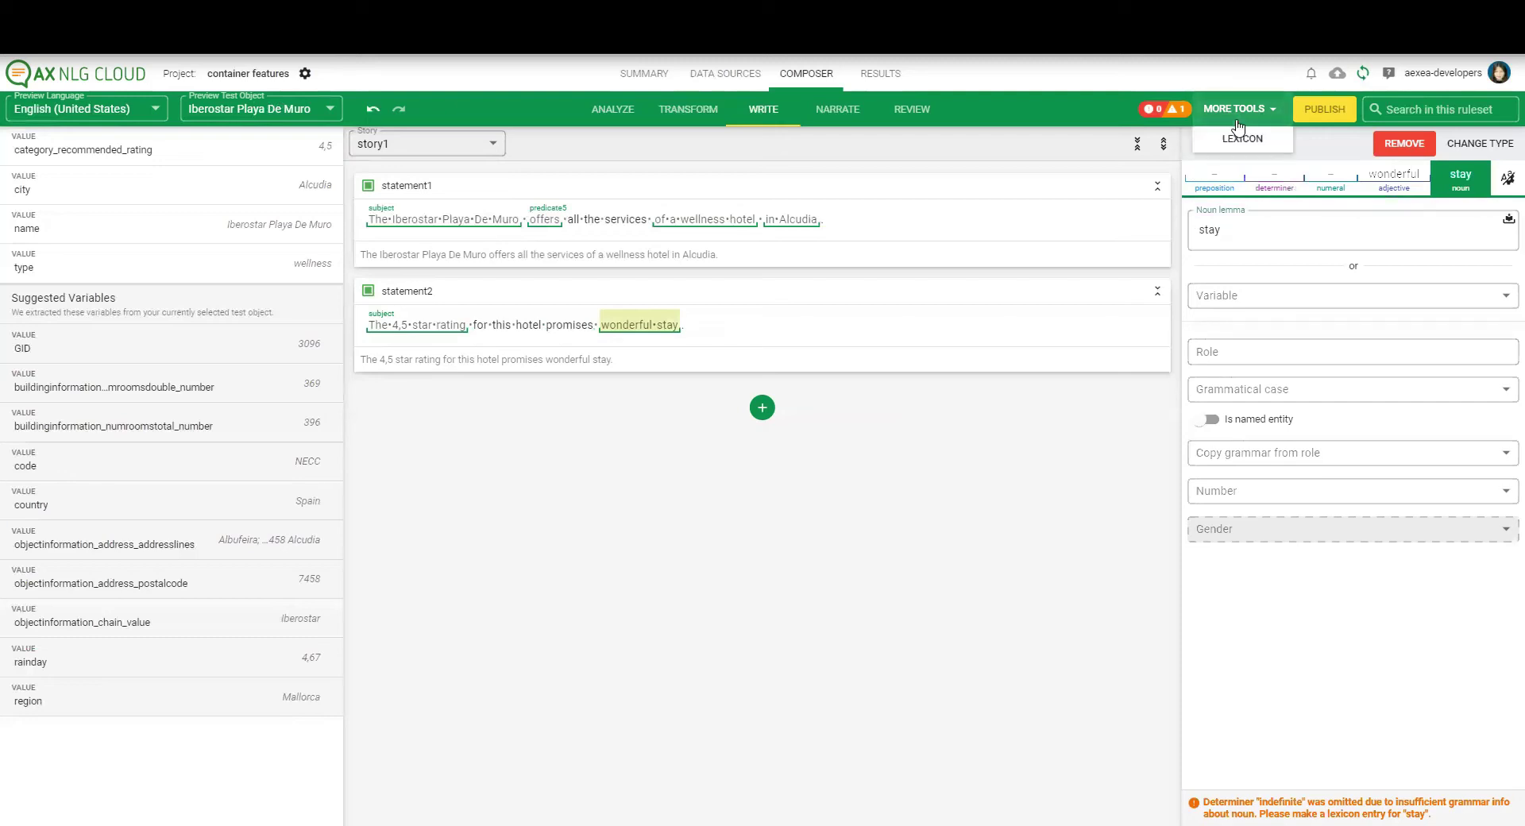
pyautogui.click(1235, 140)
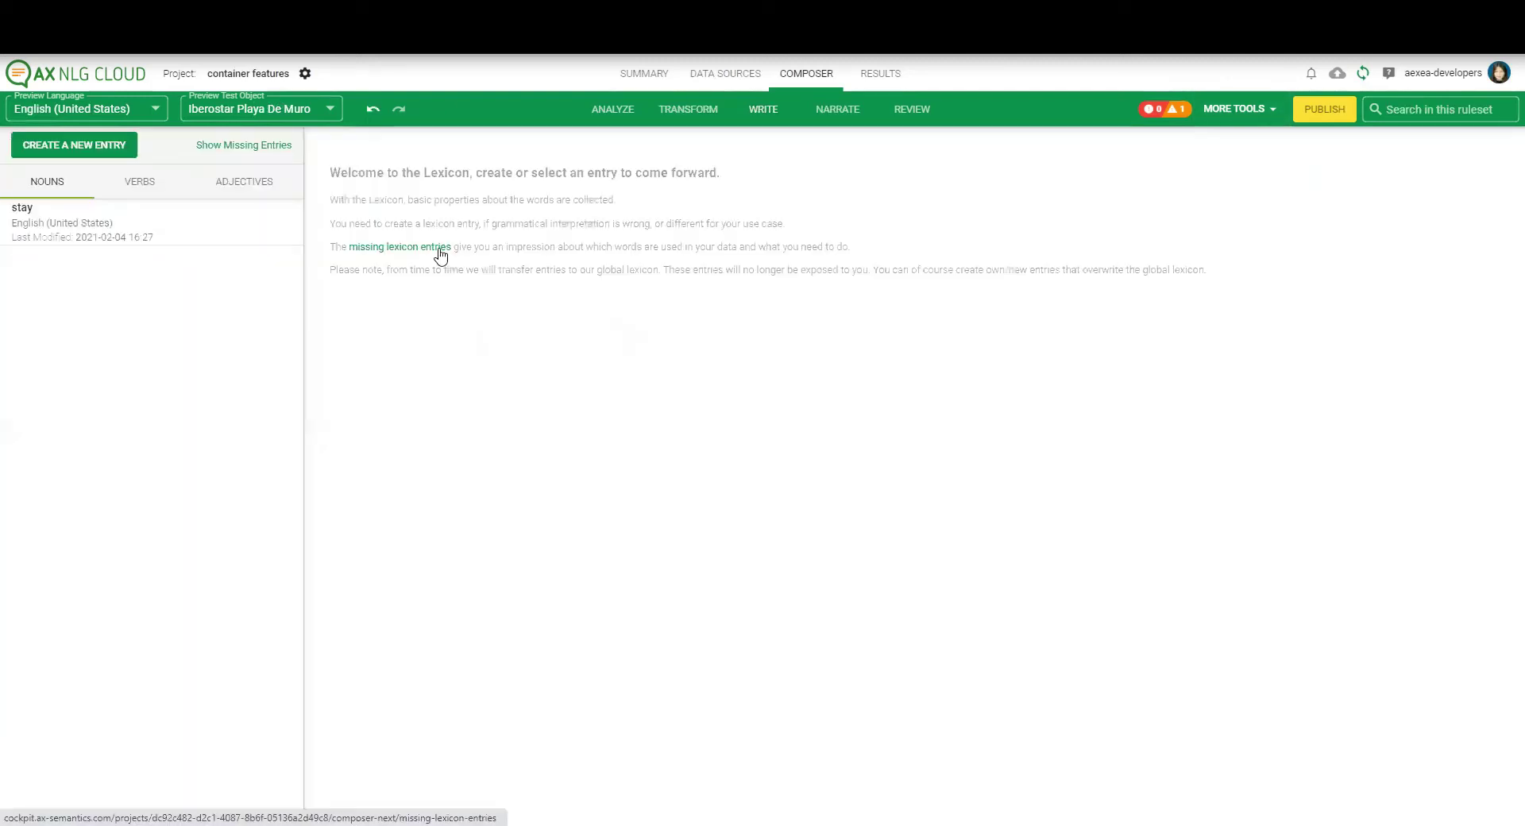
pyautogui.click(235, 221)
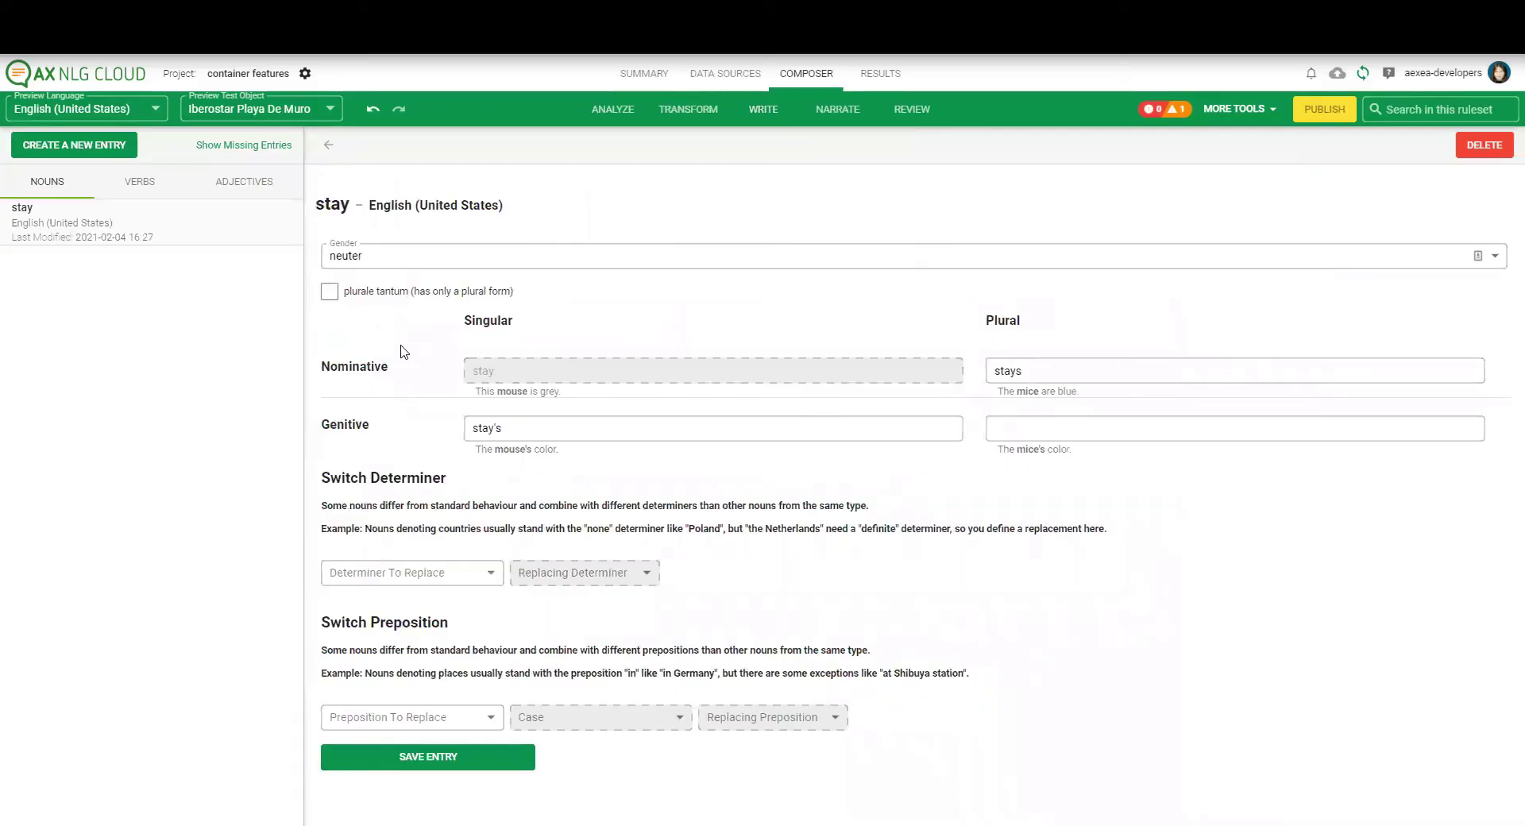
pyautogui.click(764, 111)
pyautogui.click(637, 325)
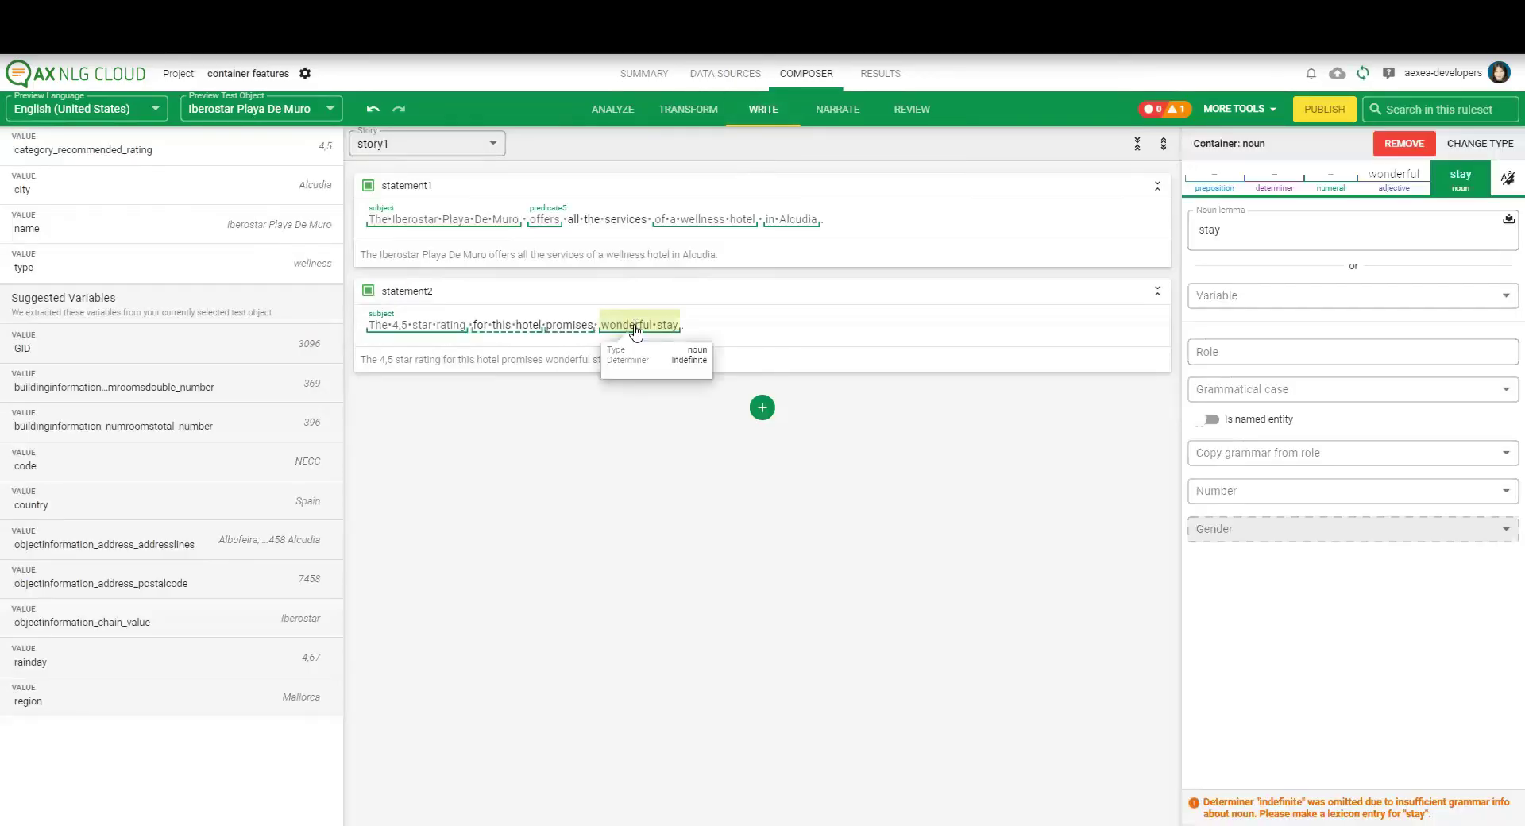
# Try the Definite determiner on the wonderful stay container, then restore Indefinite.
pyautogui.click(705, 339)
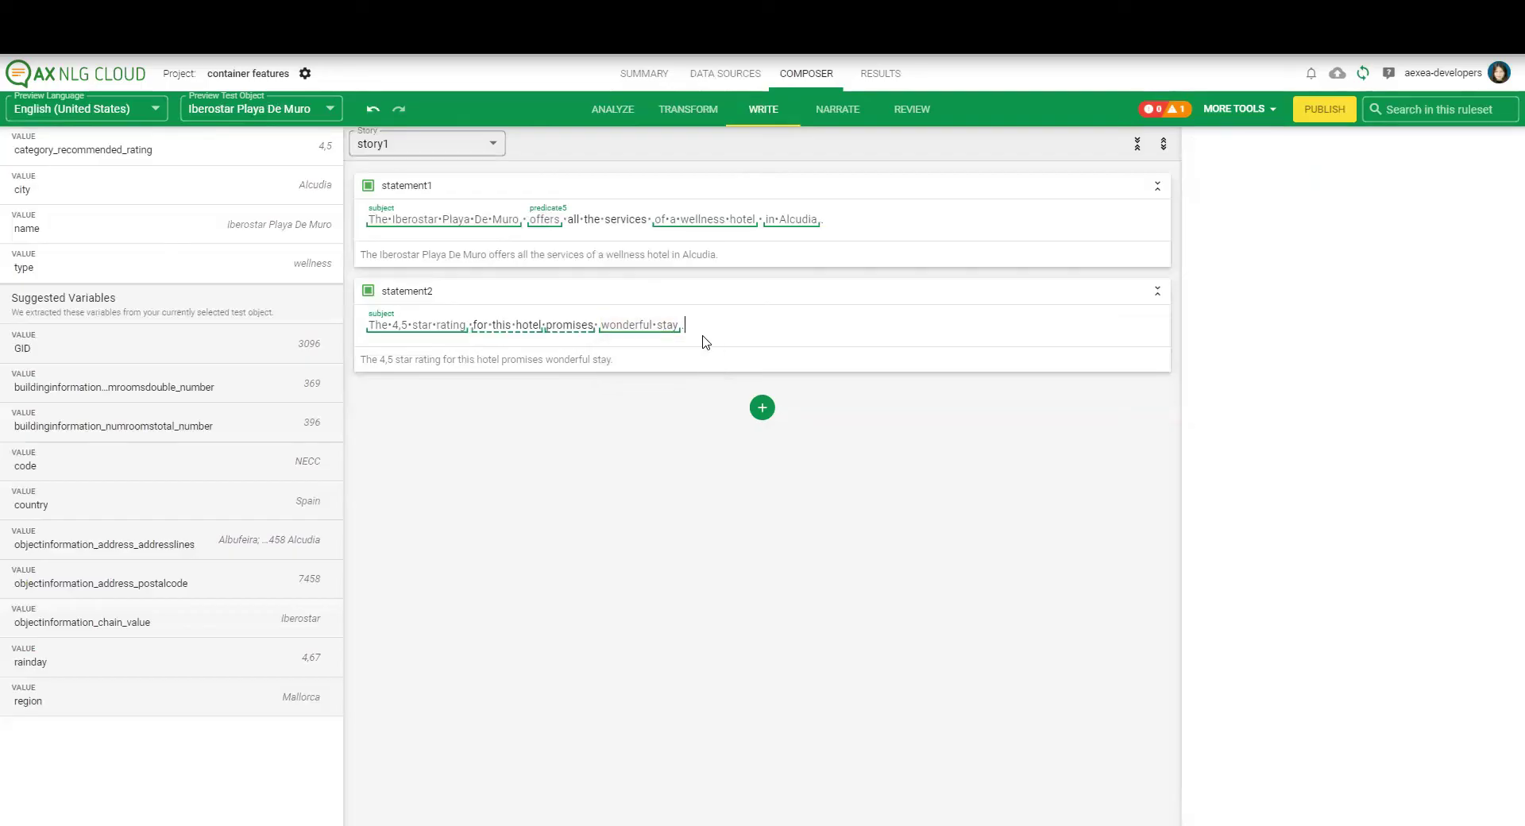
pyautogui.click(658, 341)
pyautogui.click(1273, 179)
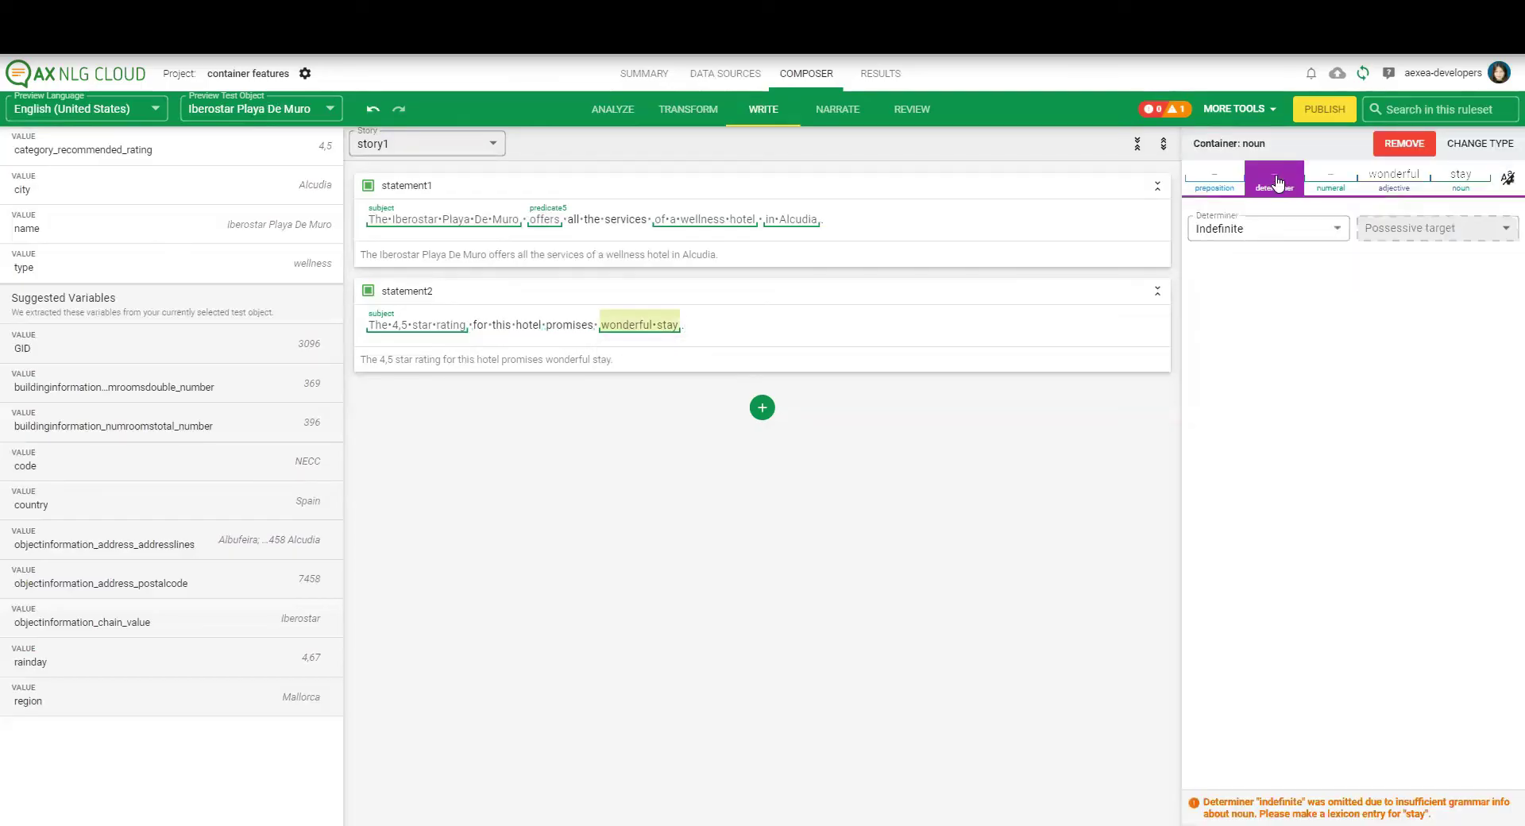
pyautogui.click(1269, 226)
pyautogui.click(1254, 307)
pyautogui.click(1272, 230)
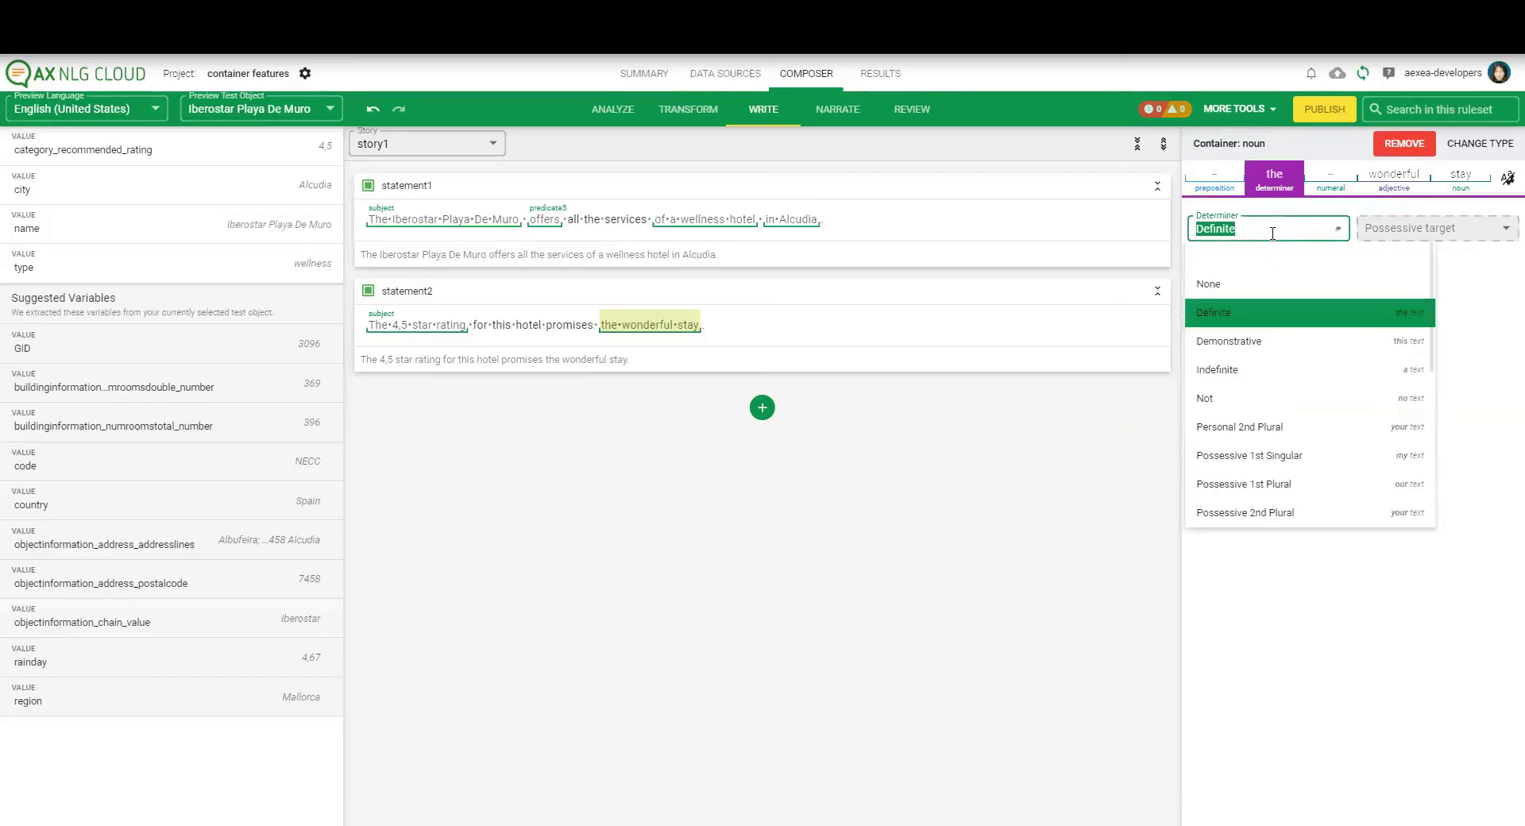
pyautogui.click(1253, 363)
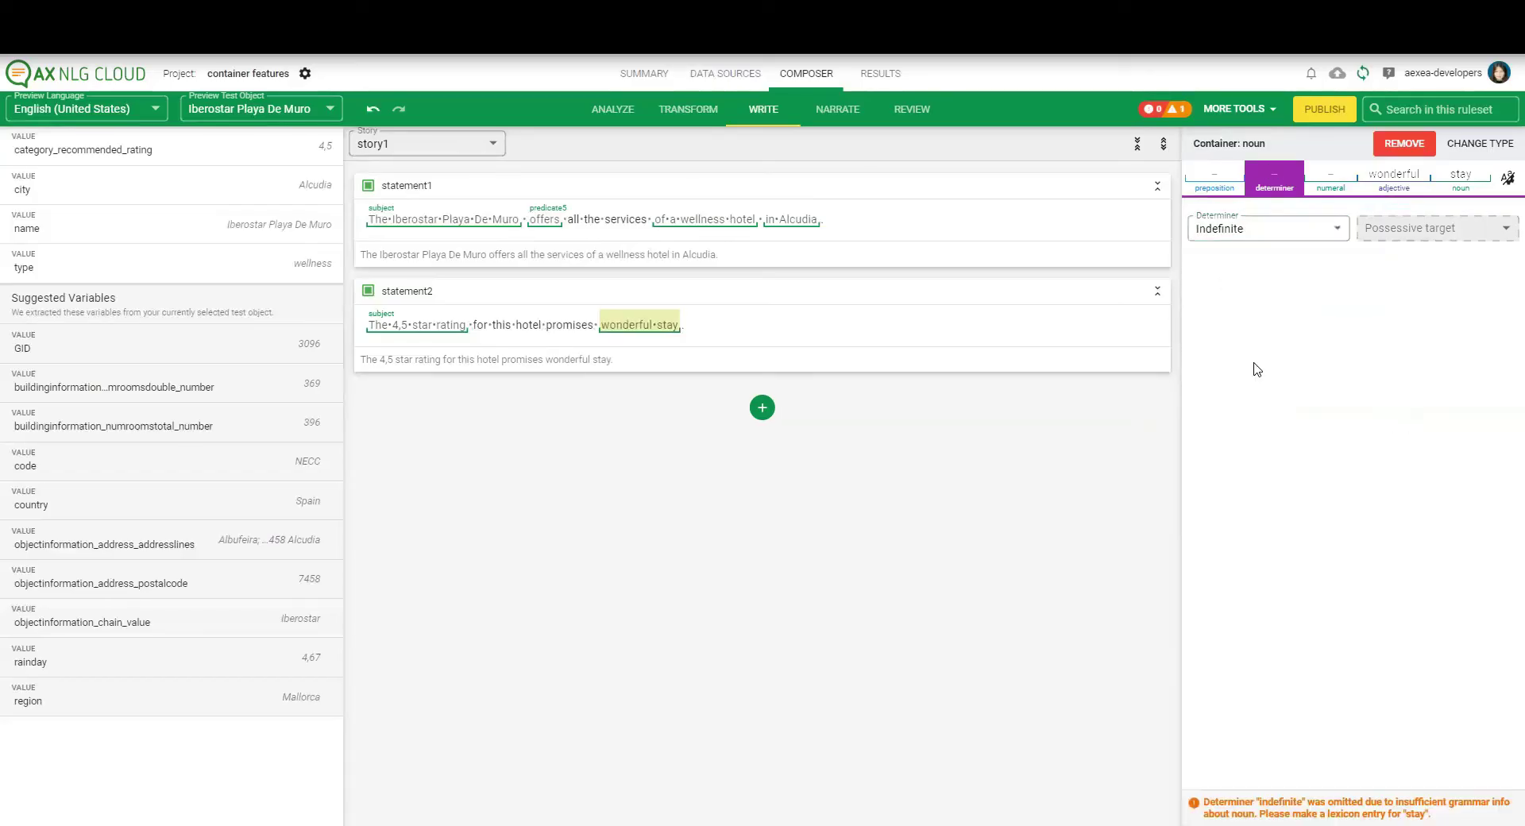
# Review the noun lemma stay without branching, then bring up the adjective wonderful's settings.
pyautogui.click(1453, 186)
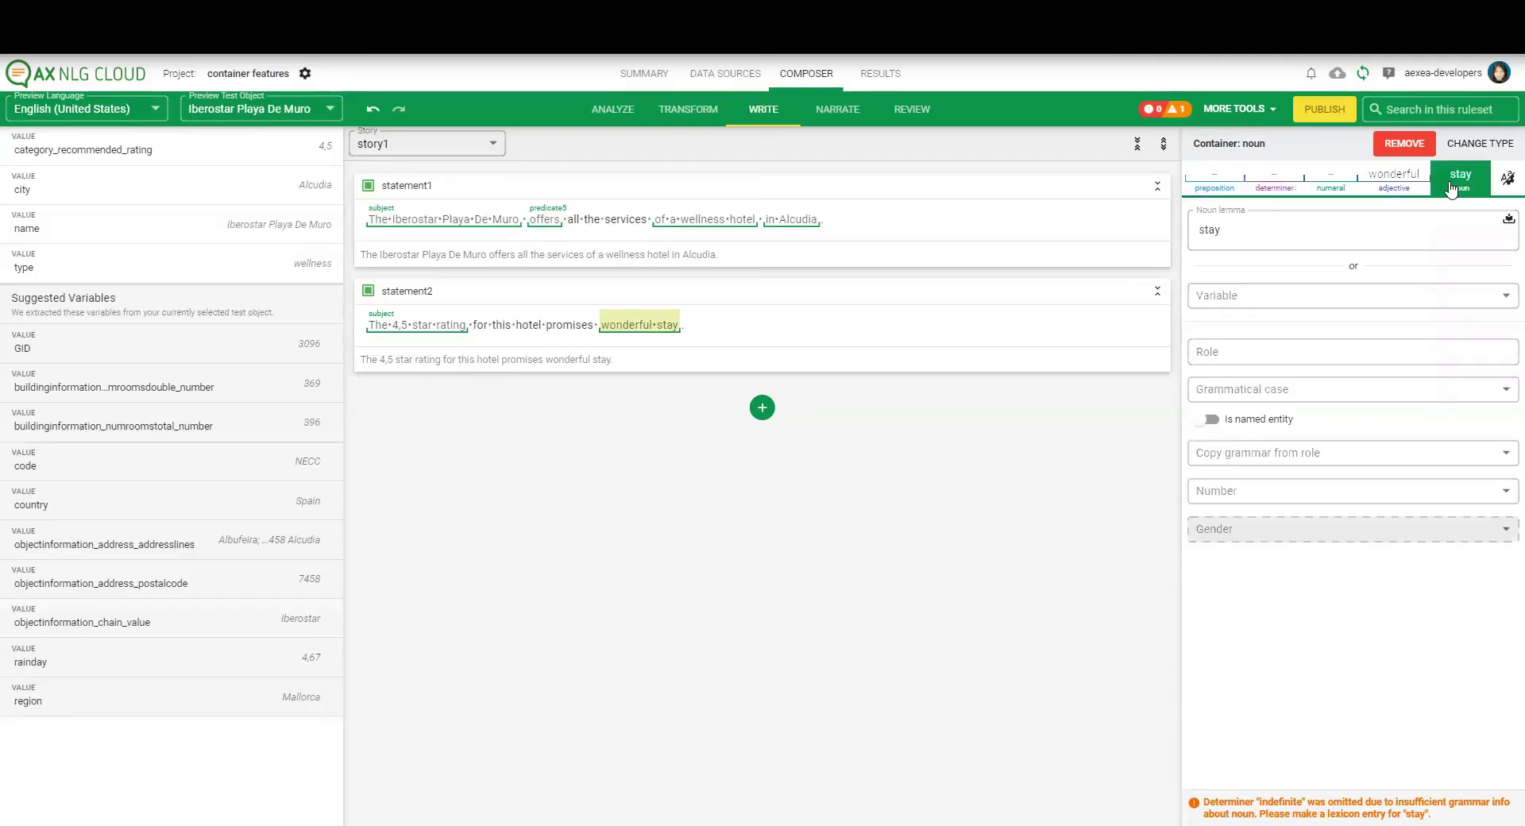
pyautogui.click(1264, 231)
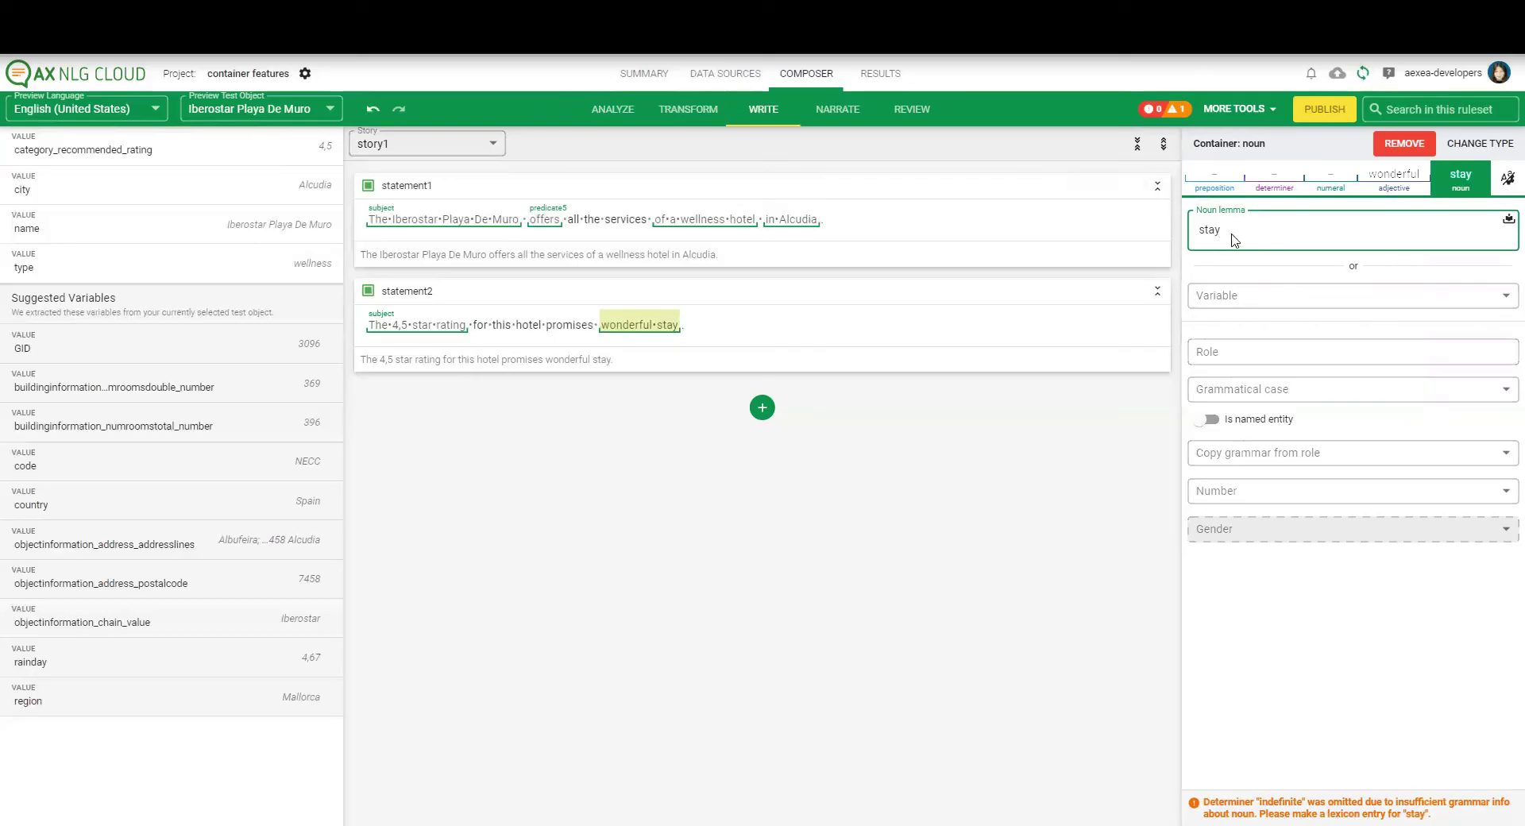
pyautogui.doubleClick(1233, 230)
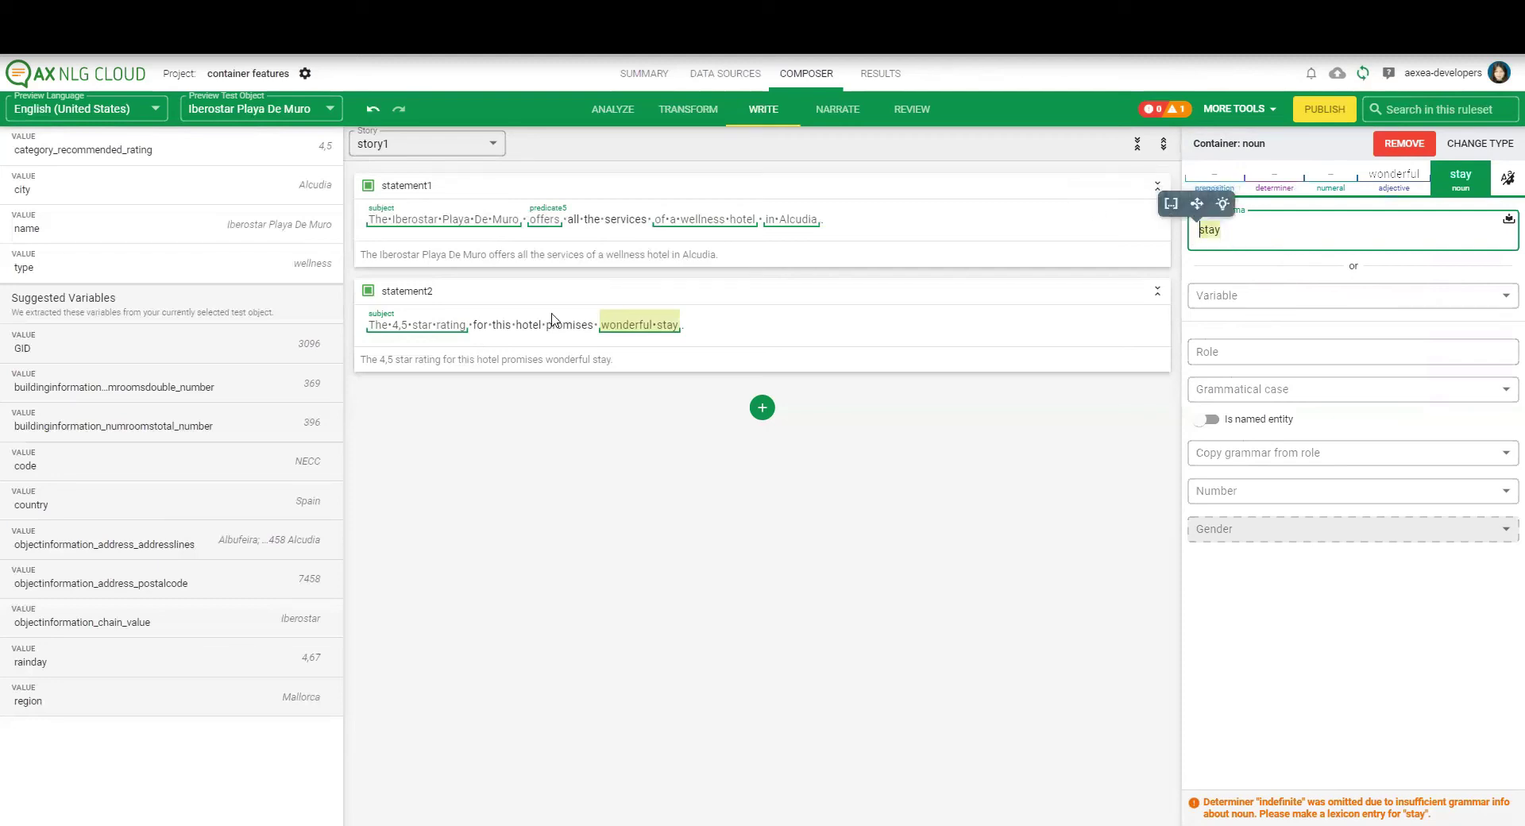
pyautogui.moveTo(431, 331)
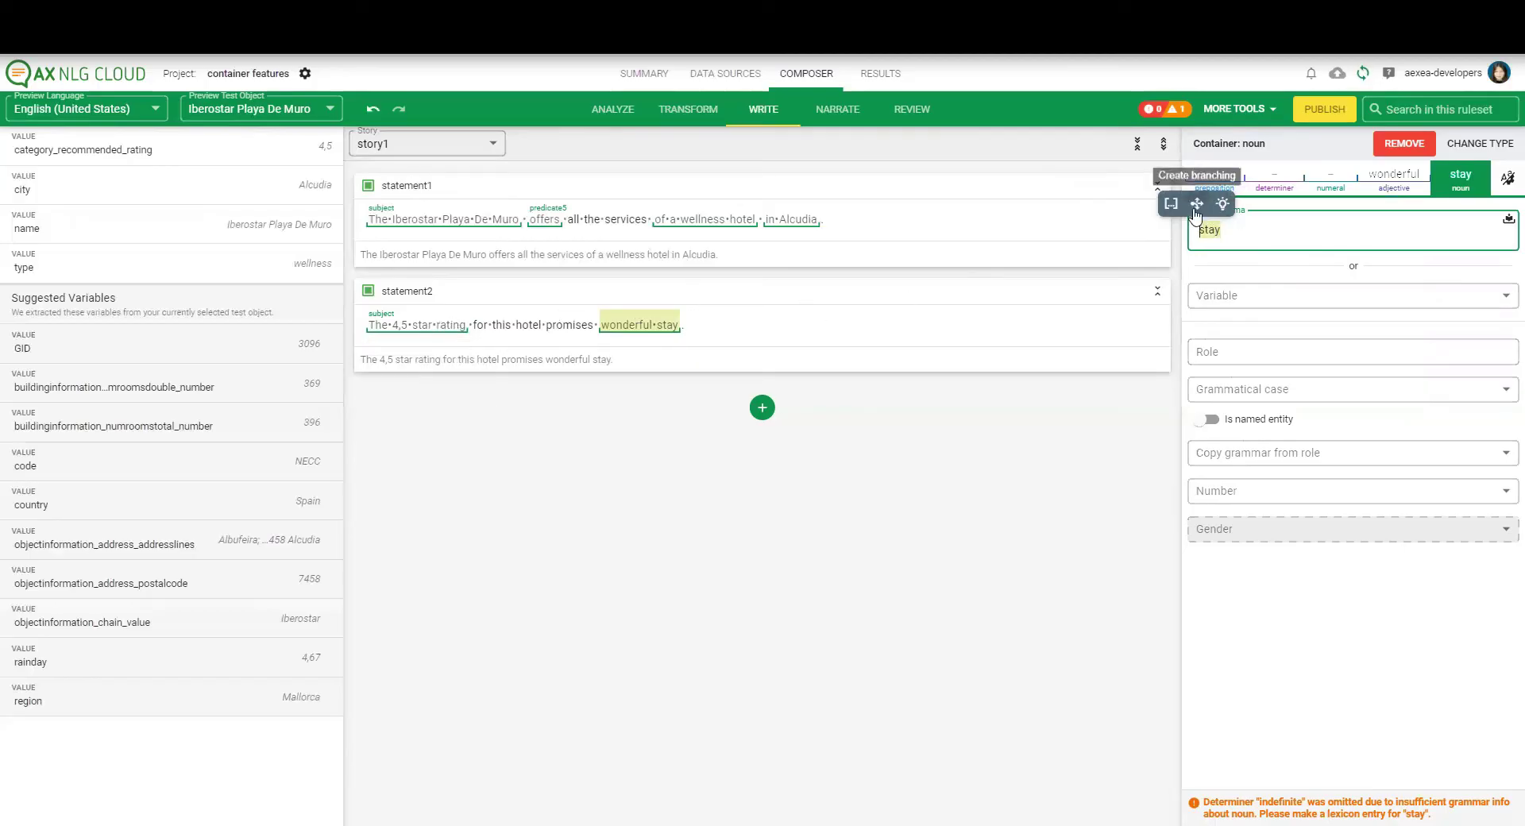
pyautogui.click(1235, 246)
pyautogui.click(1396, 180)
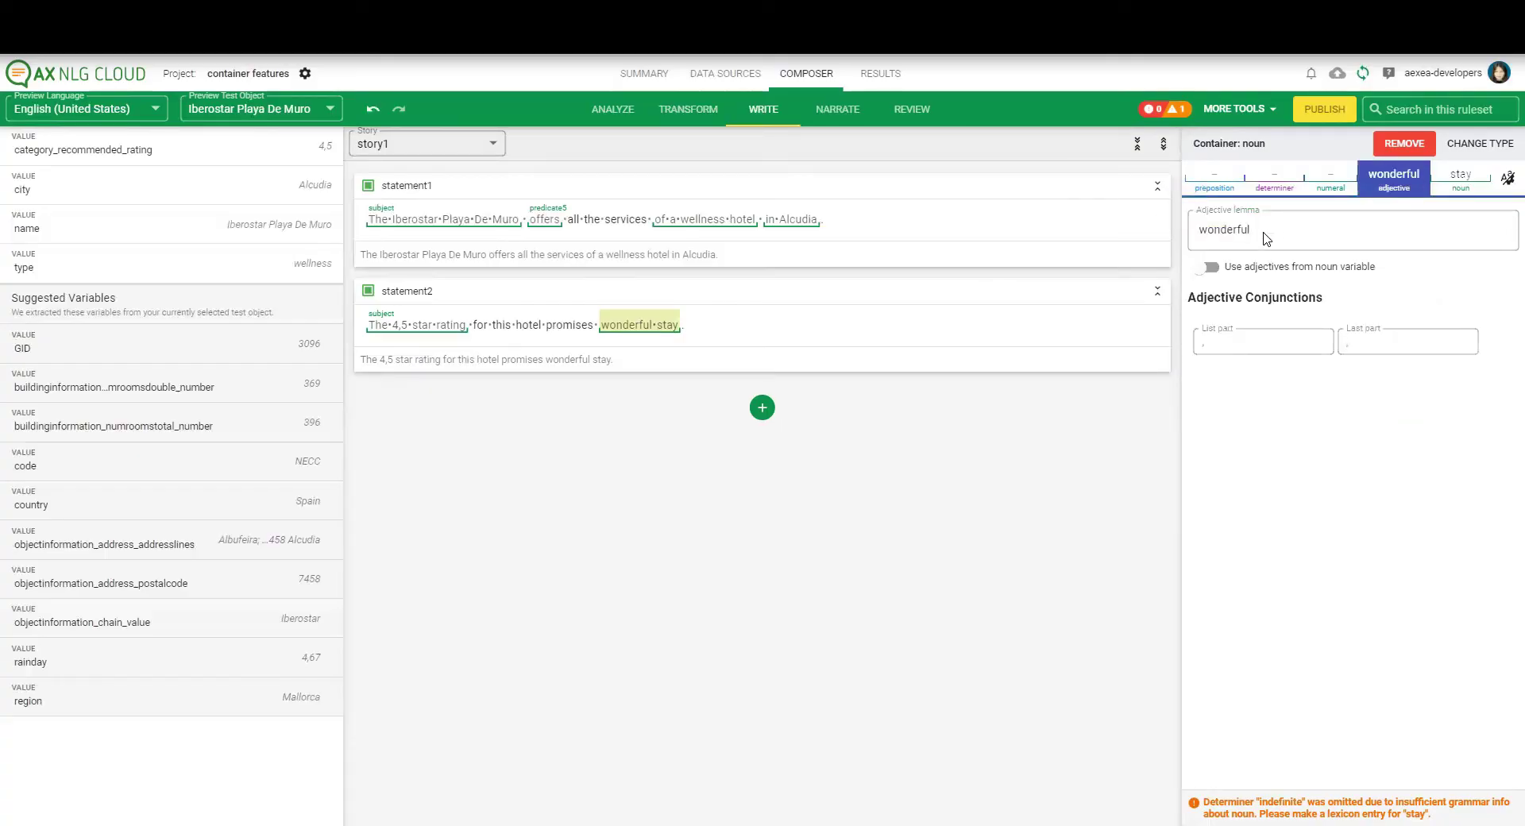
# Branch the adjective so it alternates between 'wonderful' and 'overall nice'.
pyautogui.click(1263, 238)
pyautogui.moveTo(1199, 230); pyautogui.dragTo(1233, 230)
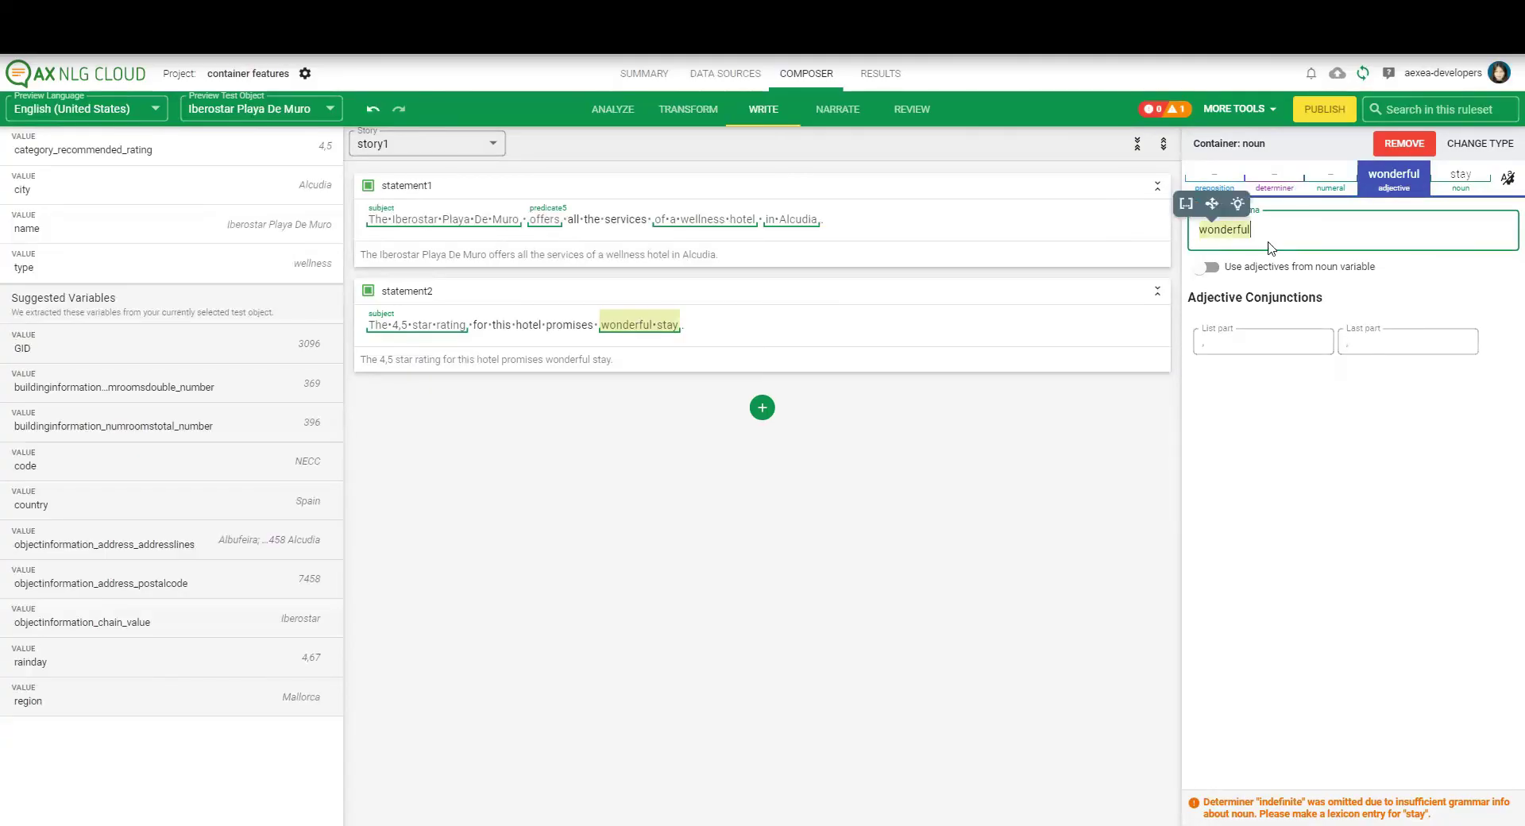
pyautogui.click(1202, 204)
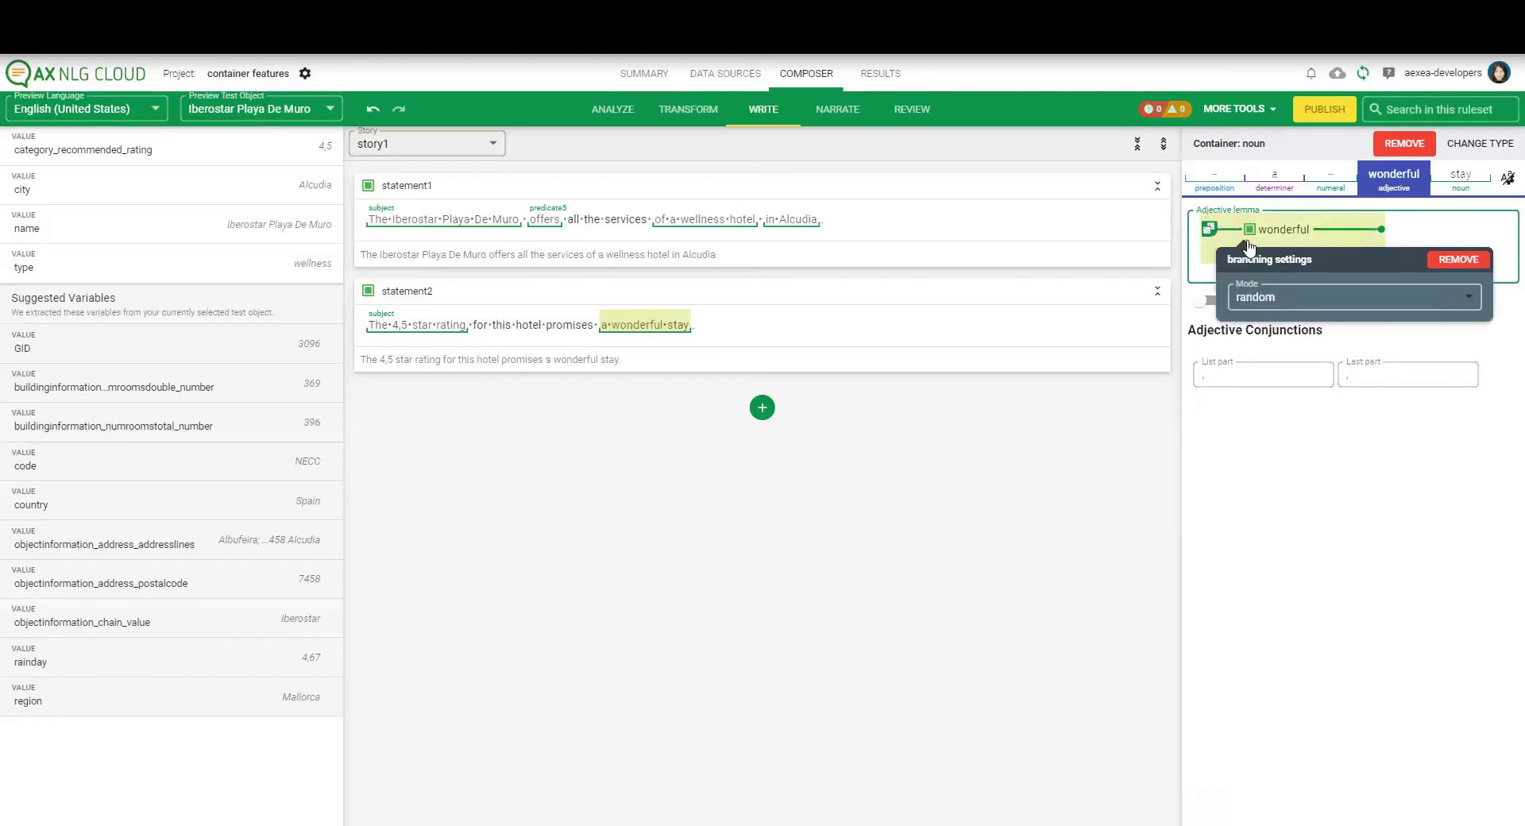
pyautogui.click(1421, 233)
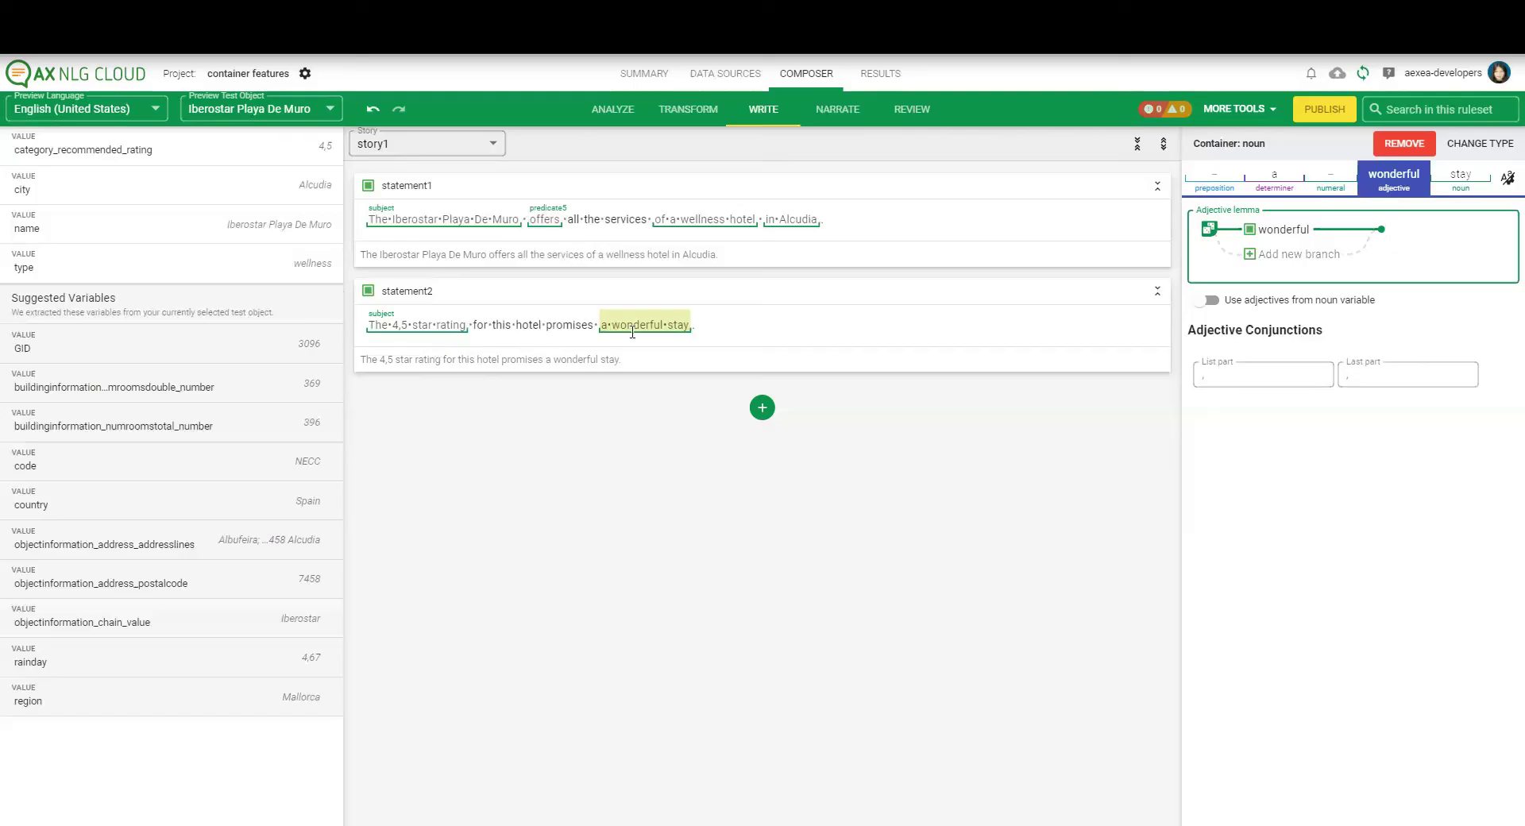
pyautogui.click(1282, 258)
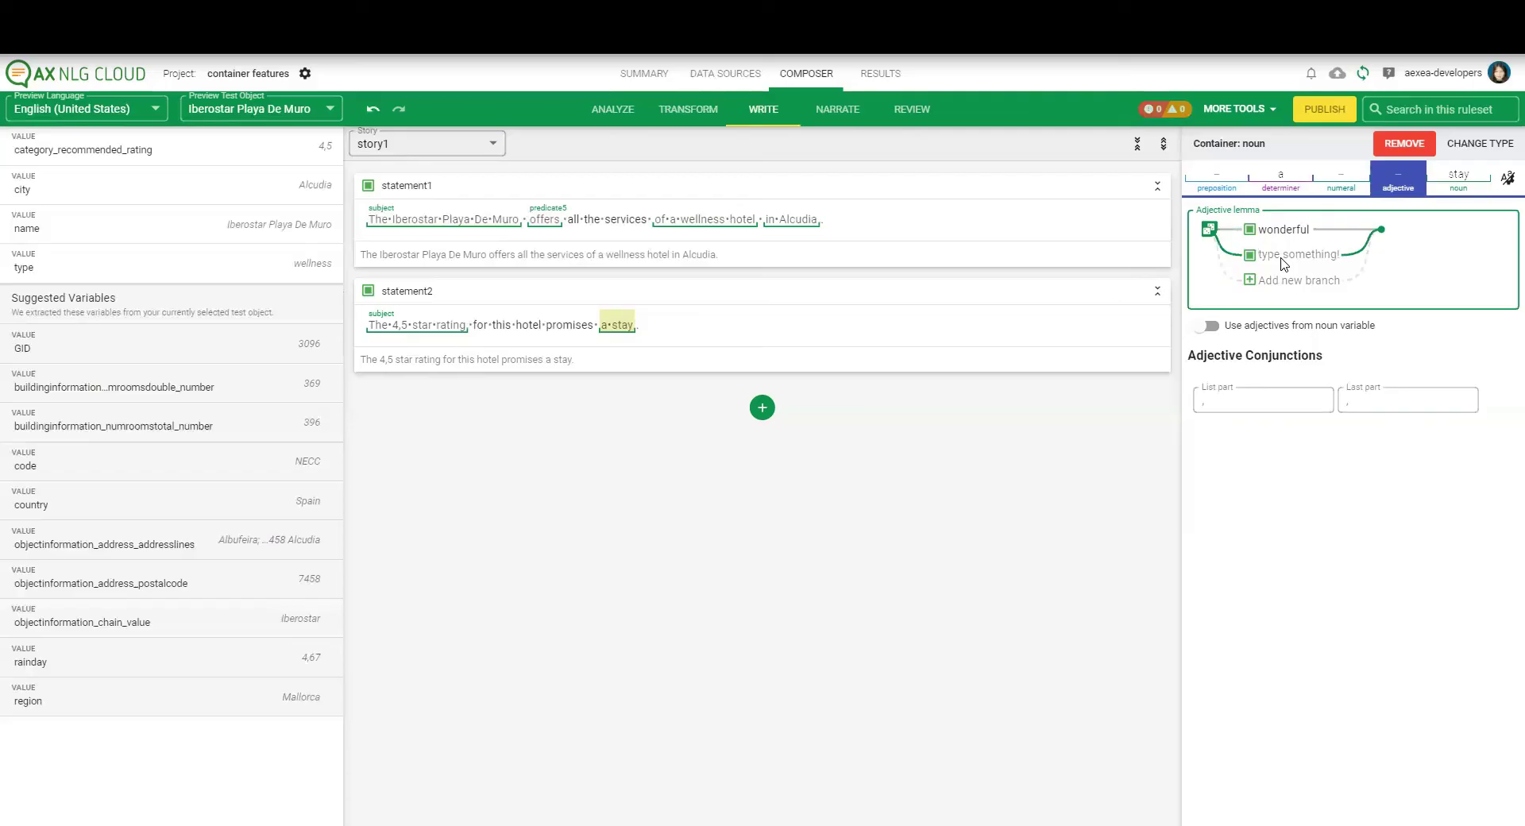
pyautogui.write('overl')
pyautogui.press('BackSpace')
pyautogui.write('all nice')
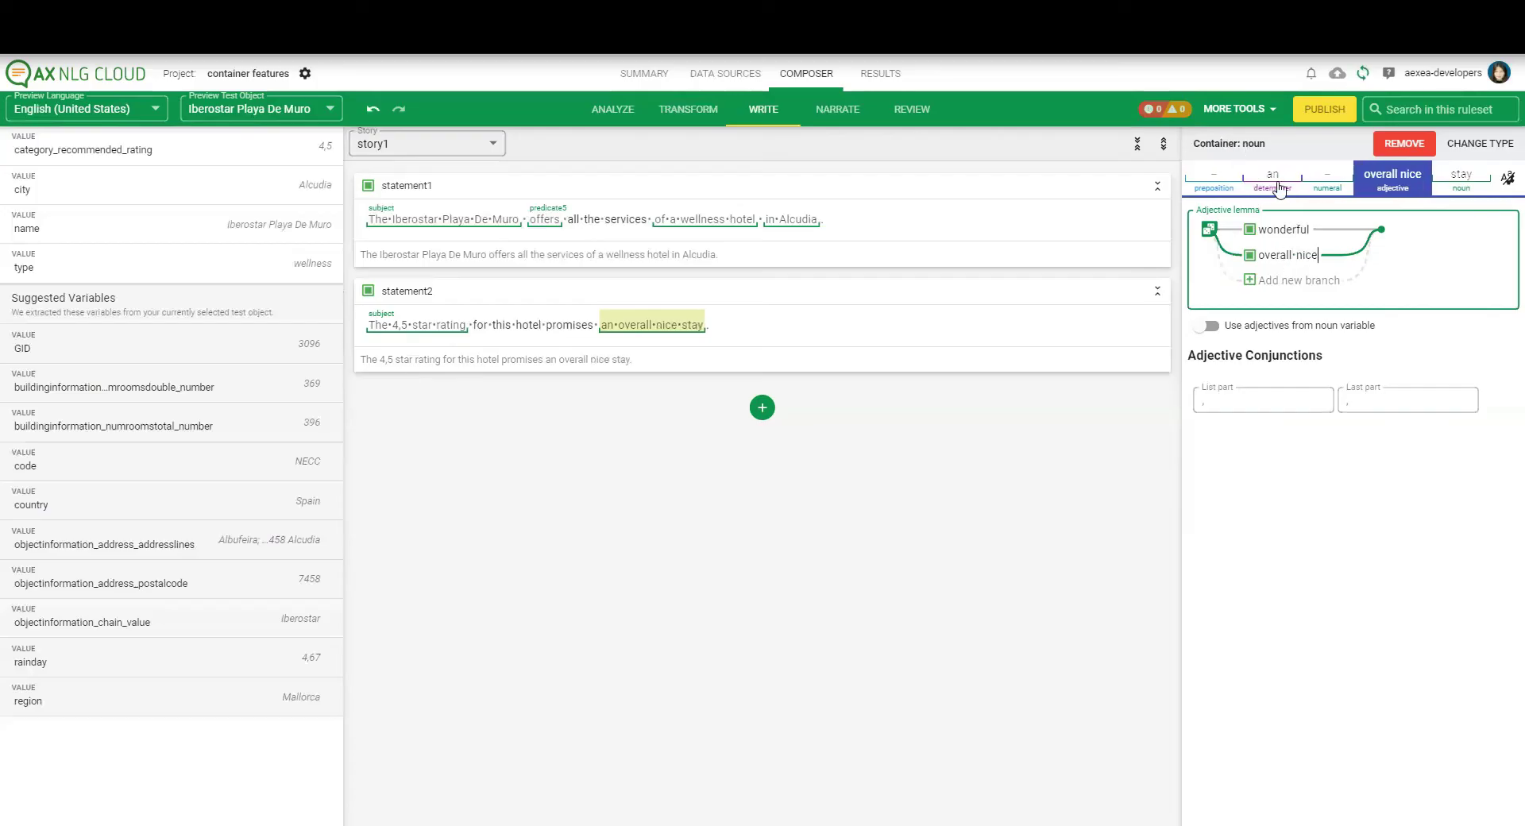
pyautogui.moveTo(613, 337)
pyautogui.click(790, 328)
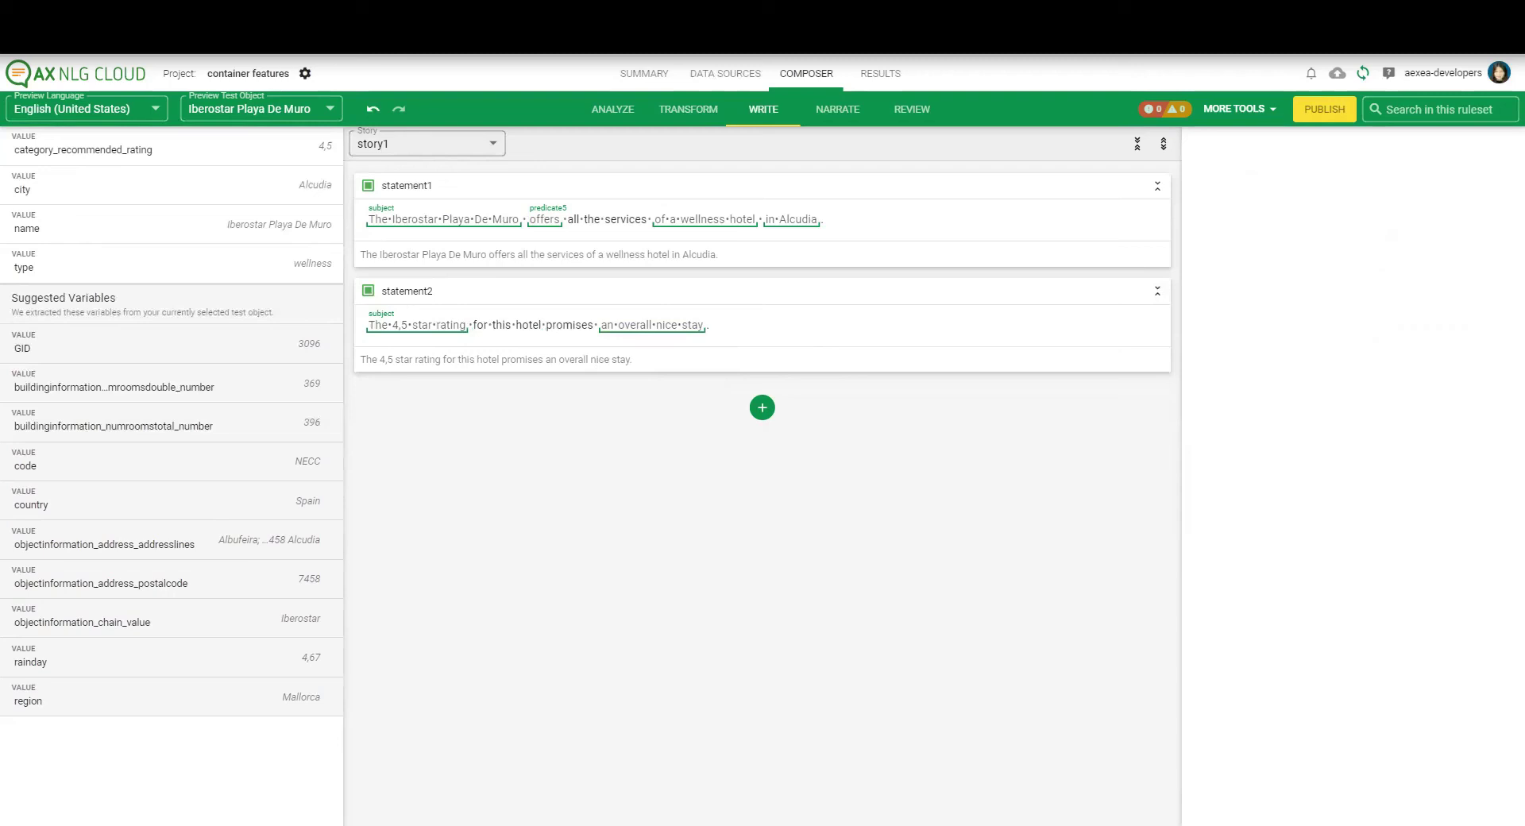
# Add statement3 and paste 'All in all, the hotel has 396 rooms.' into it.
pyautogui.click(762, 408)
pyautogui.click(616, 408)
pyautogui.click(608, 422)
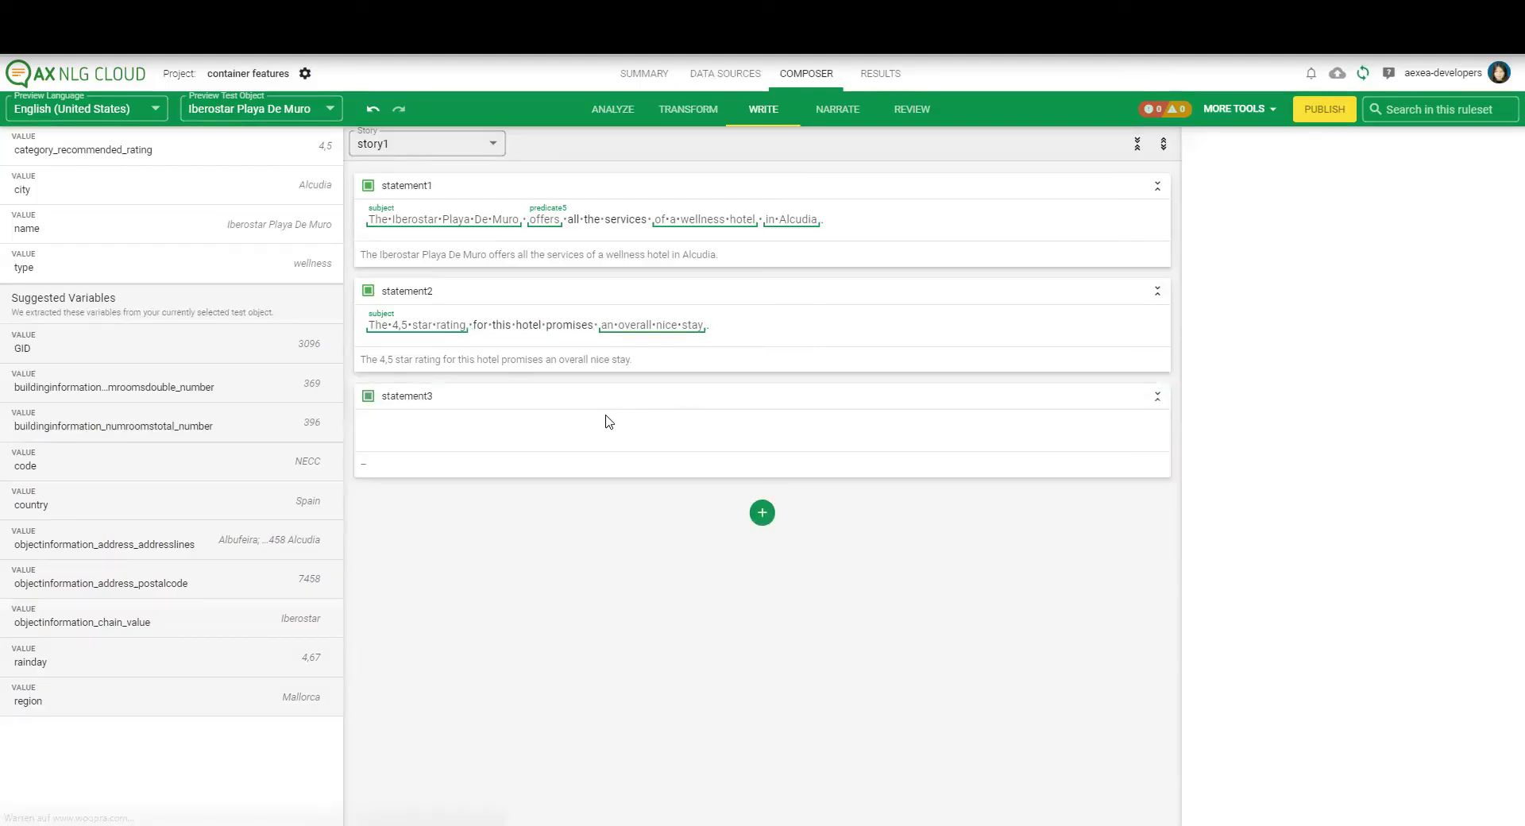
pyautogui.write('All in all, the hotel has 396 rooms.')
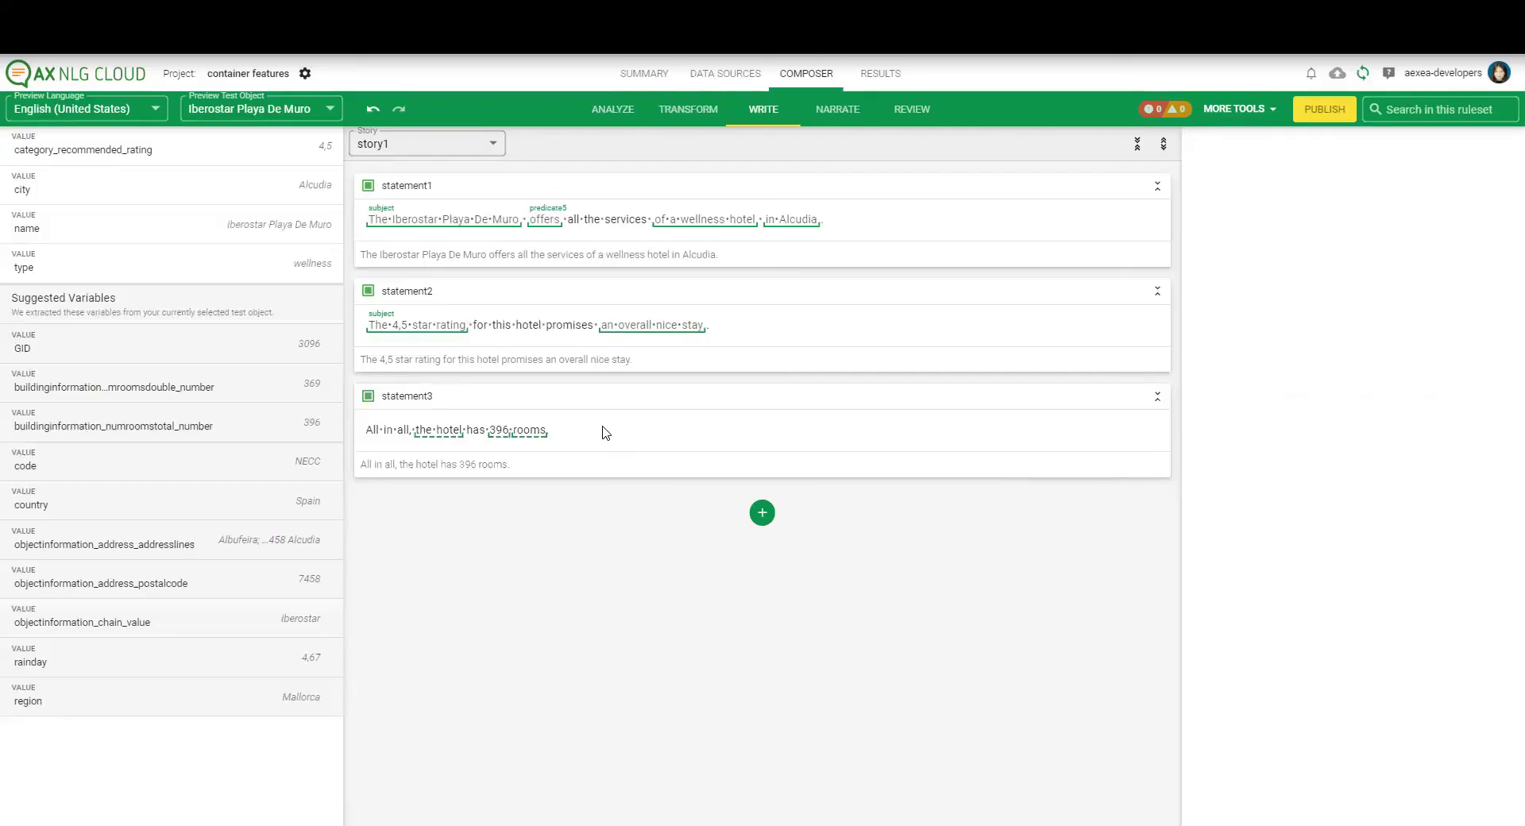
# Inspect the subject, 'of a wellness hotel' and 'an overall nice stay' container properties.
pyautogui.click(480, 237)
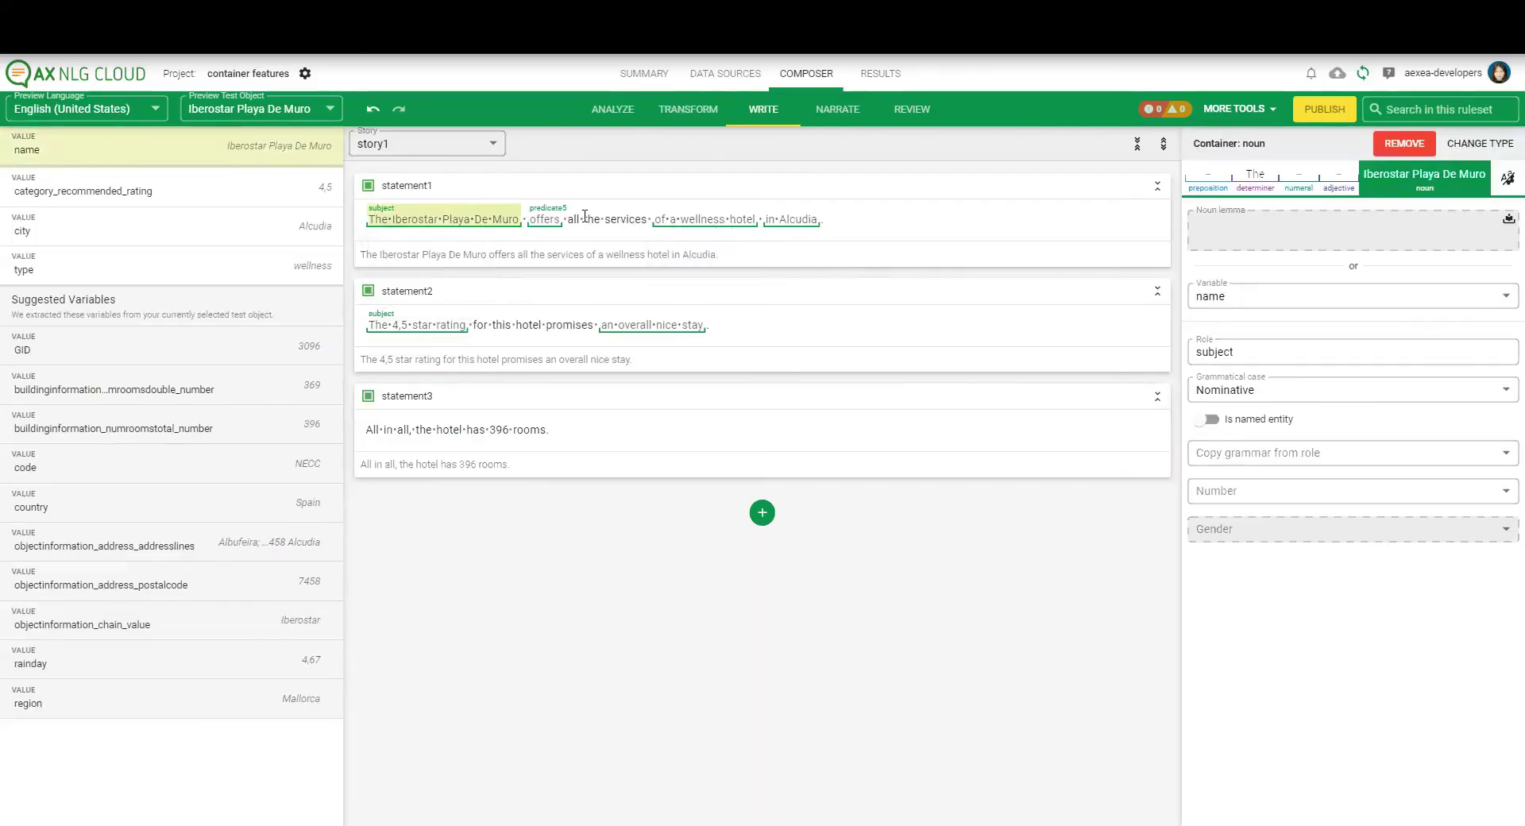
pyautogui.moveTo(554, 229)
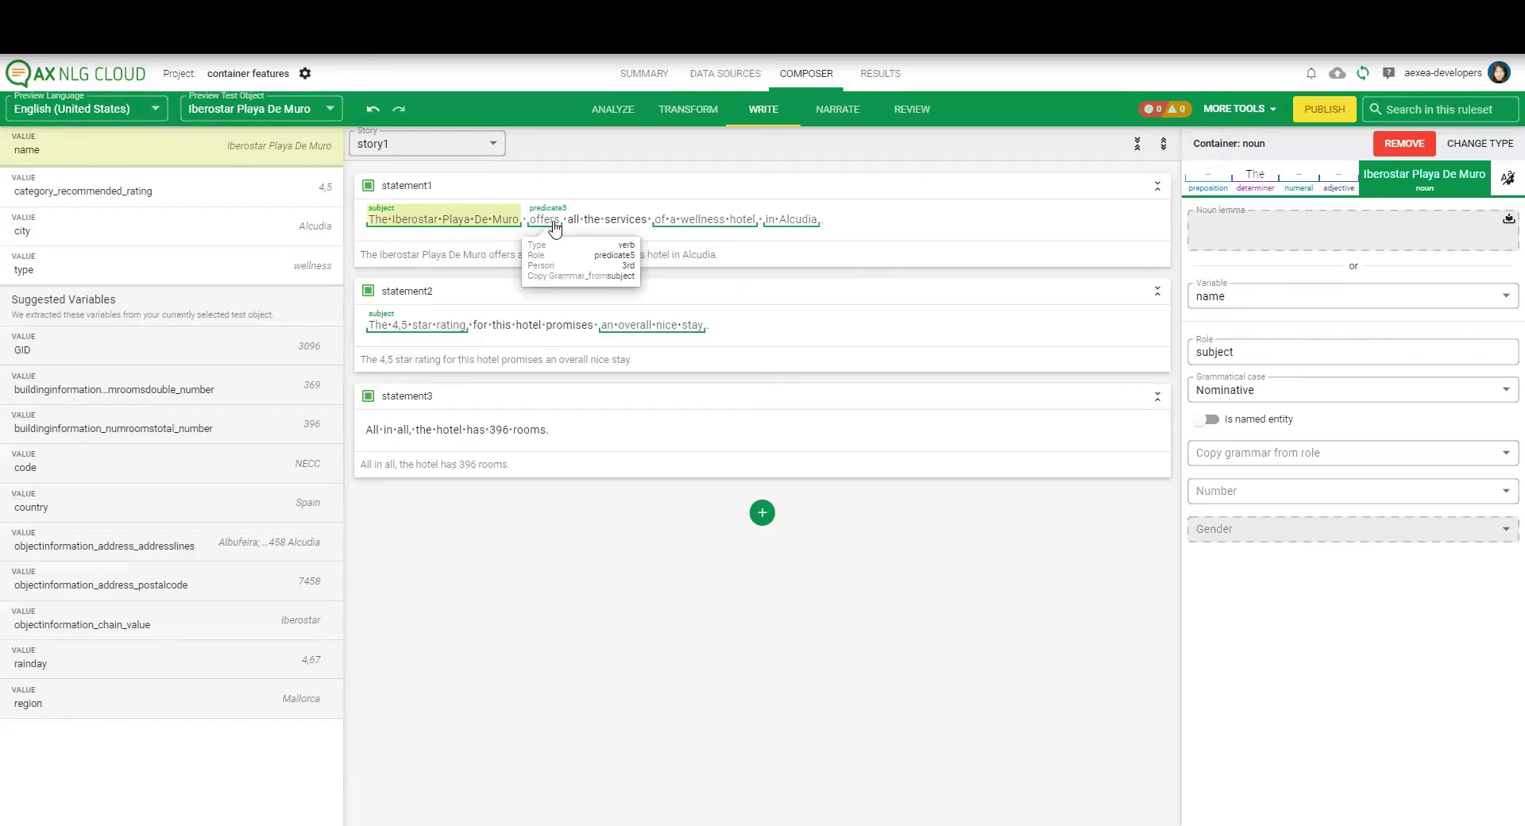
pyautogui.click(719, 224)
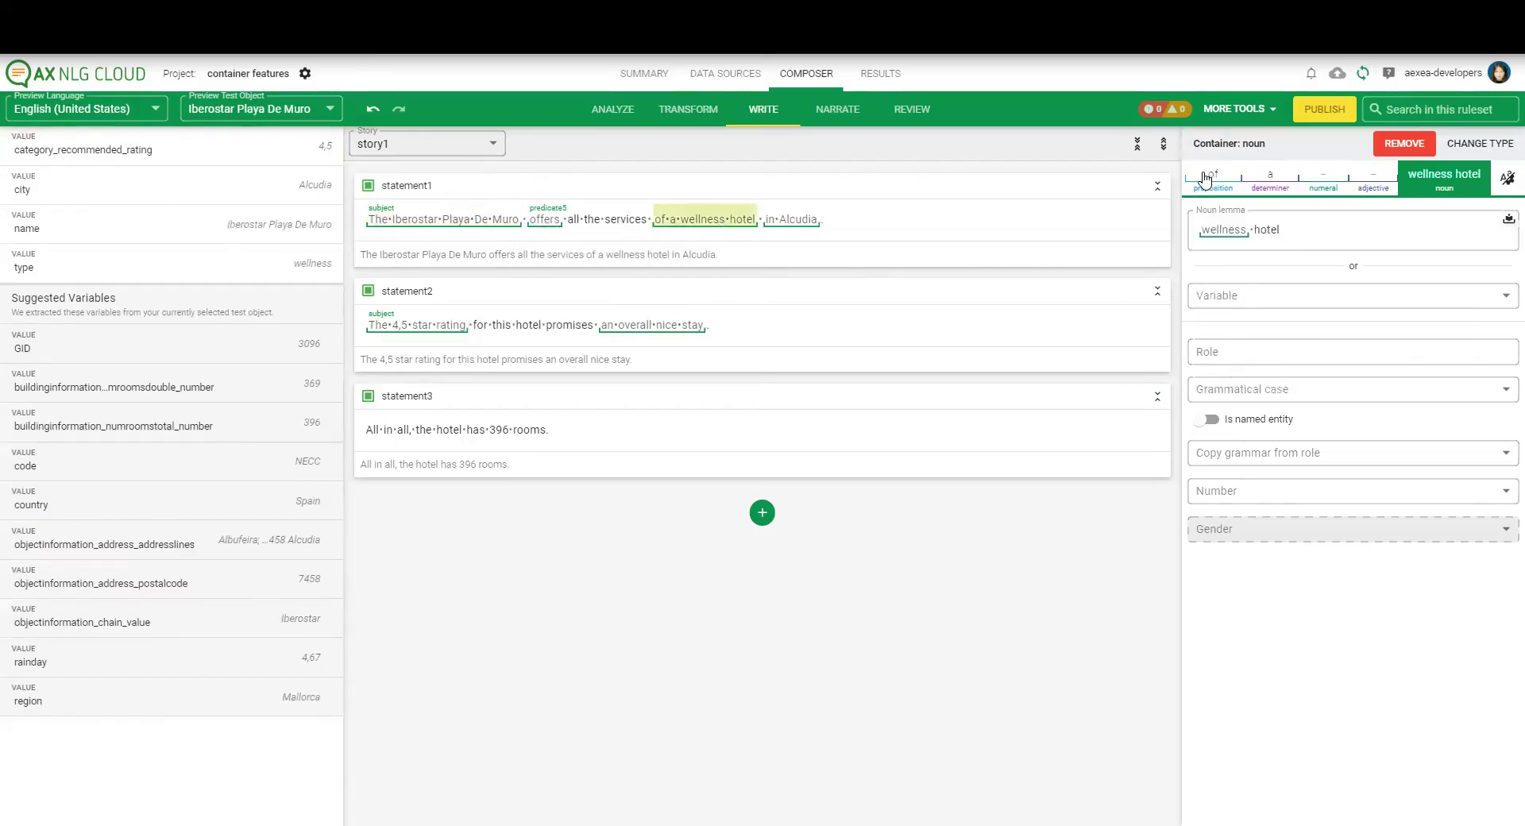
pyautogui.moveTo(797, 229)
pyautogui.click(659, 328)
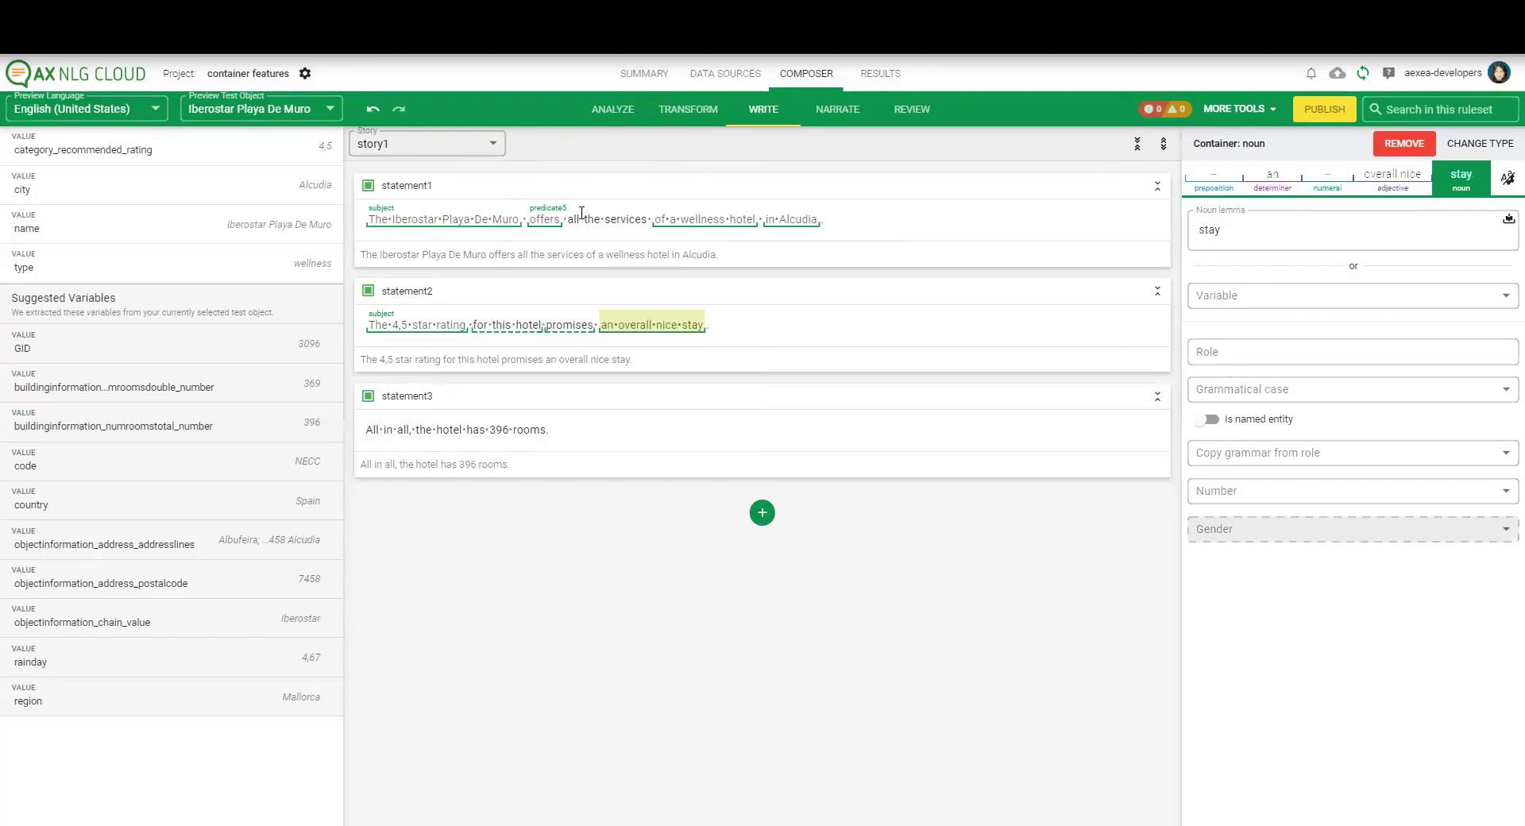
# Create the suggested container for 396 and make 'rooms' a noun container with lemma room.
pyautogui.click(508, 432)
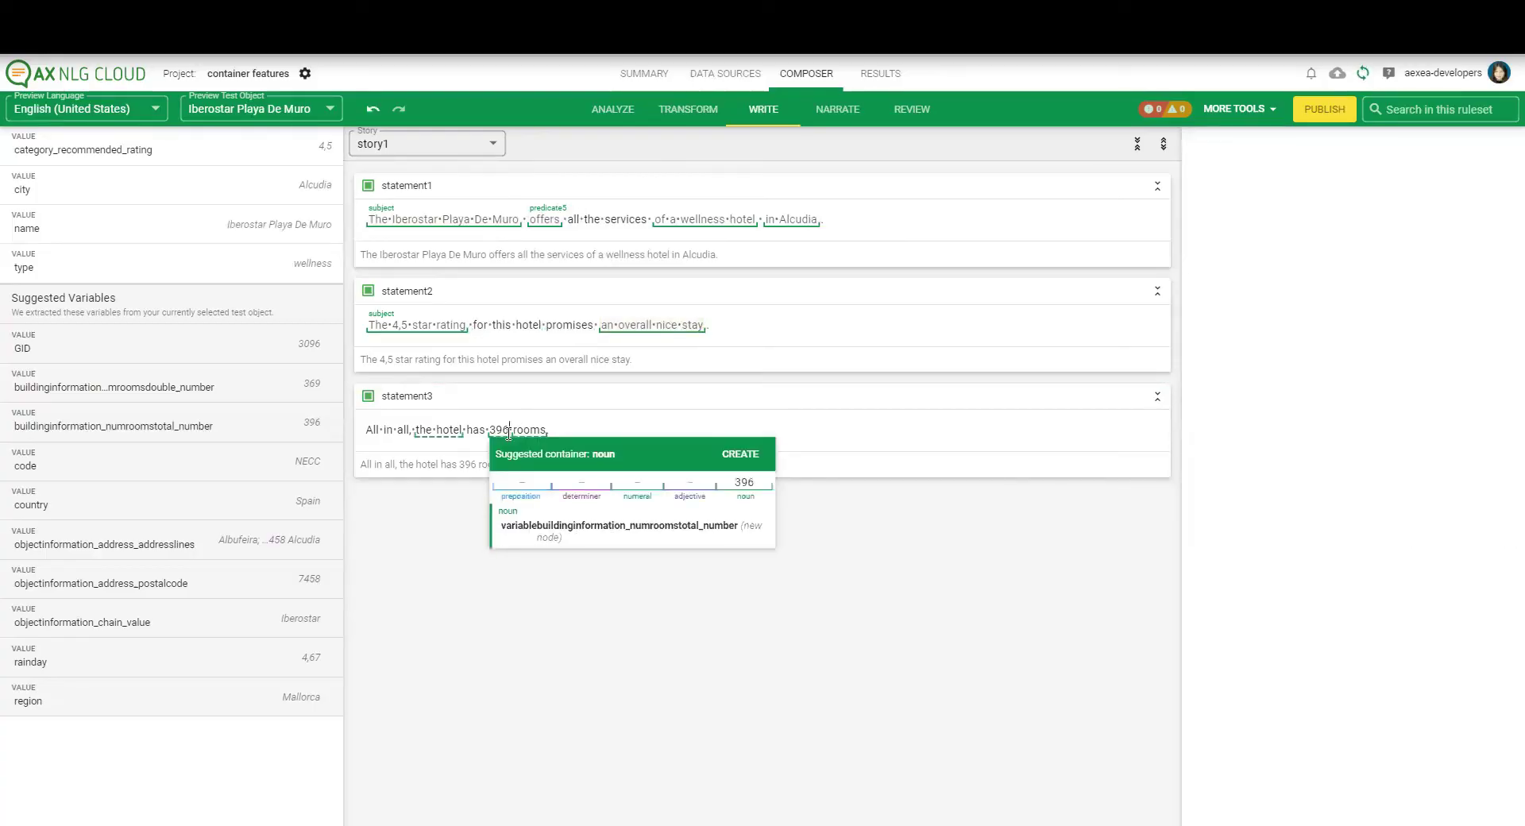
pyautogui.click(747, 461)
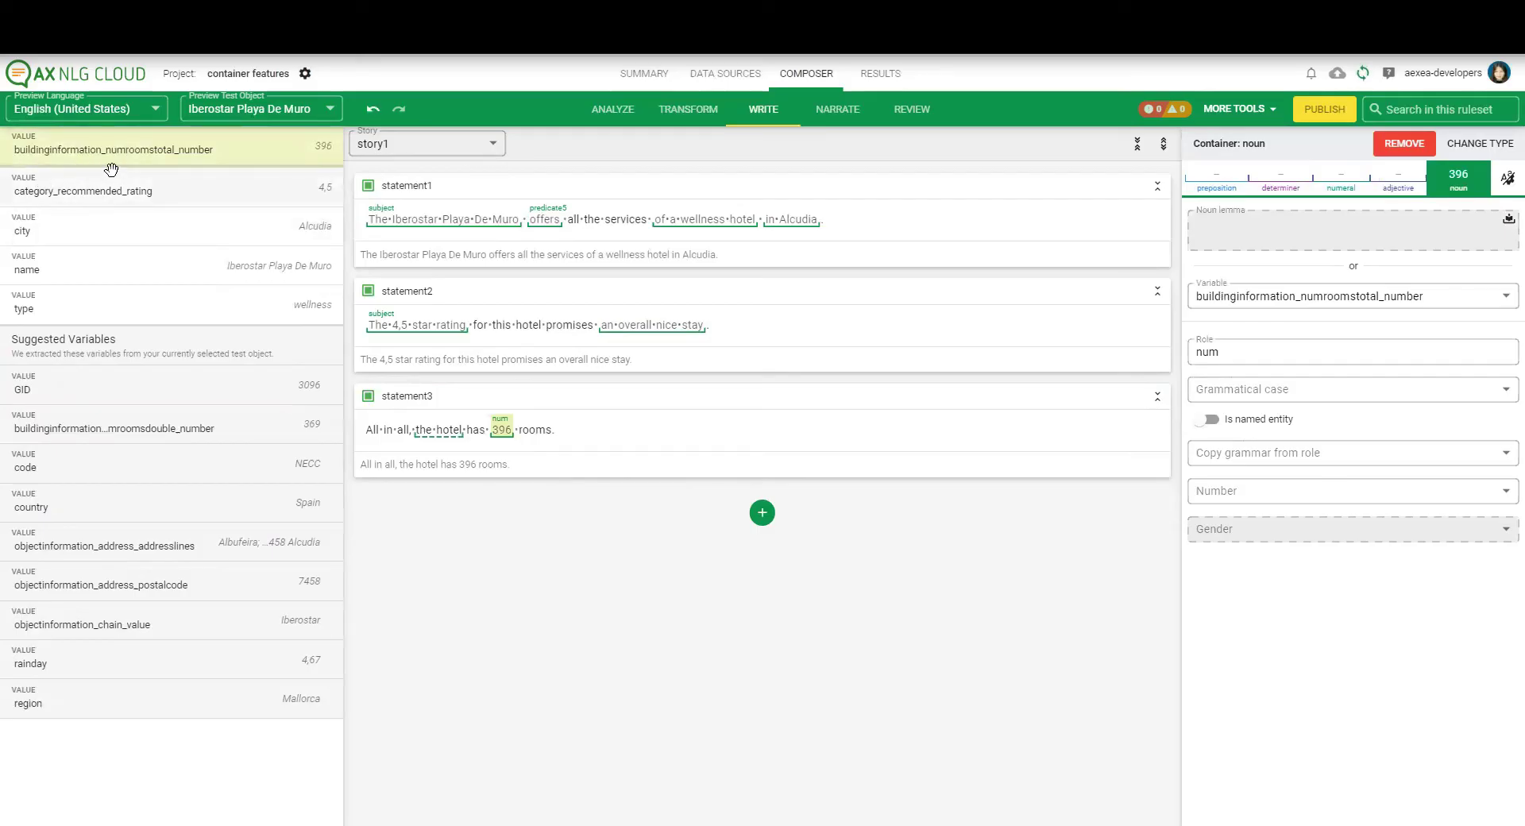
pyautogui.click(550, 431)
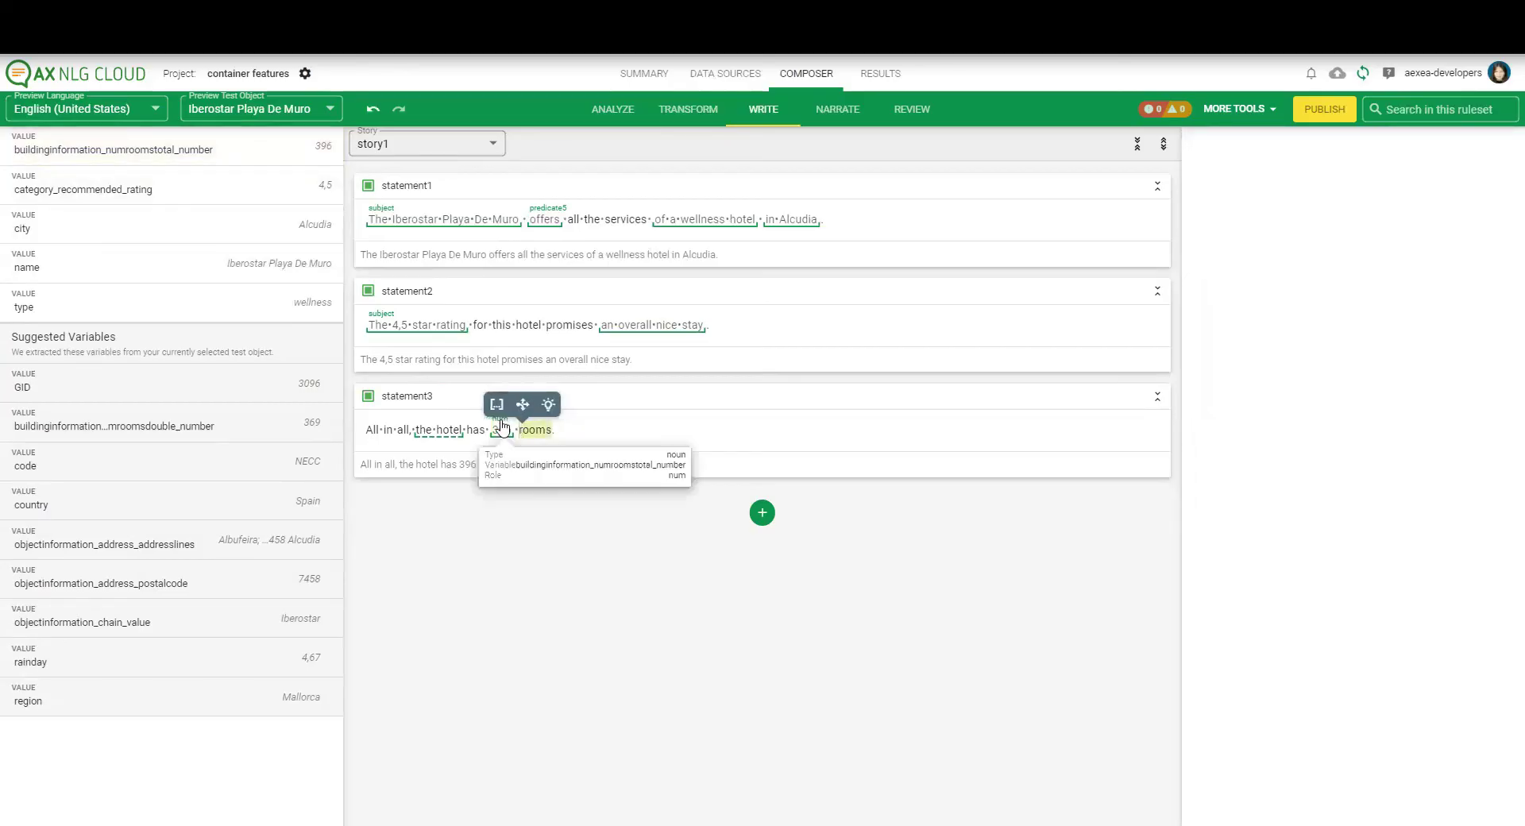
pyautogui.click(498, 404)
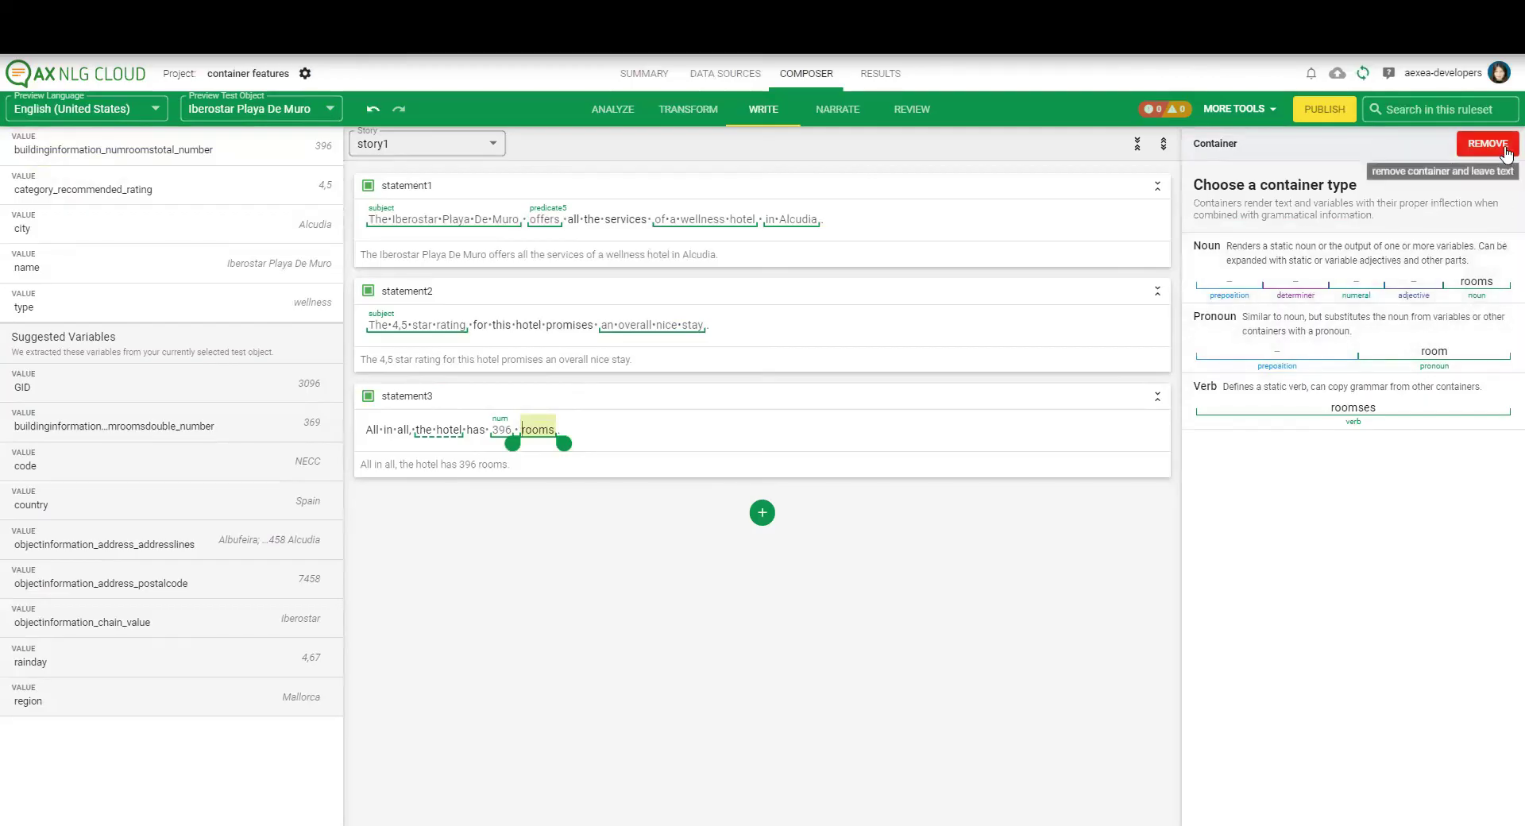
pyautogui.click(1487, 290)
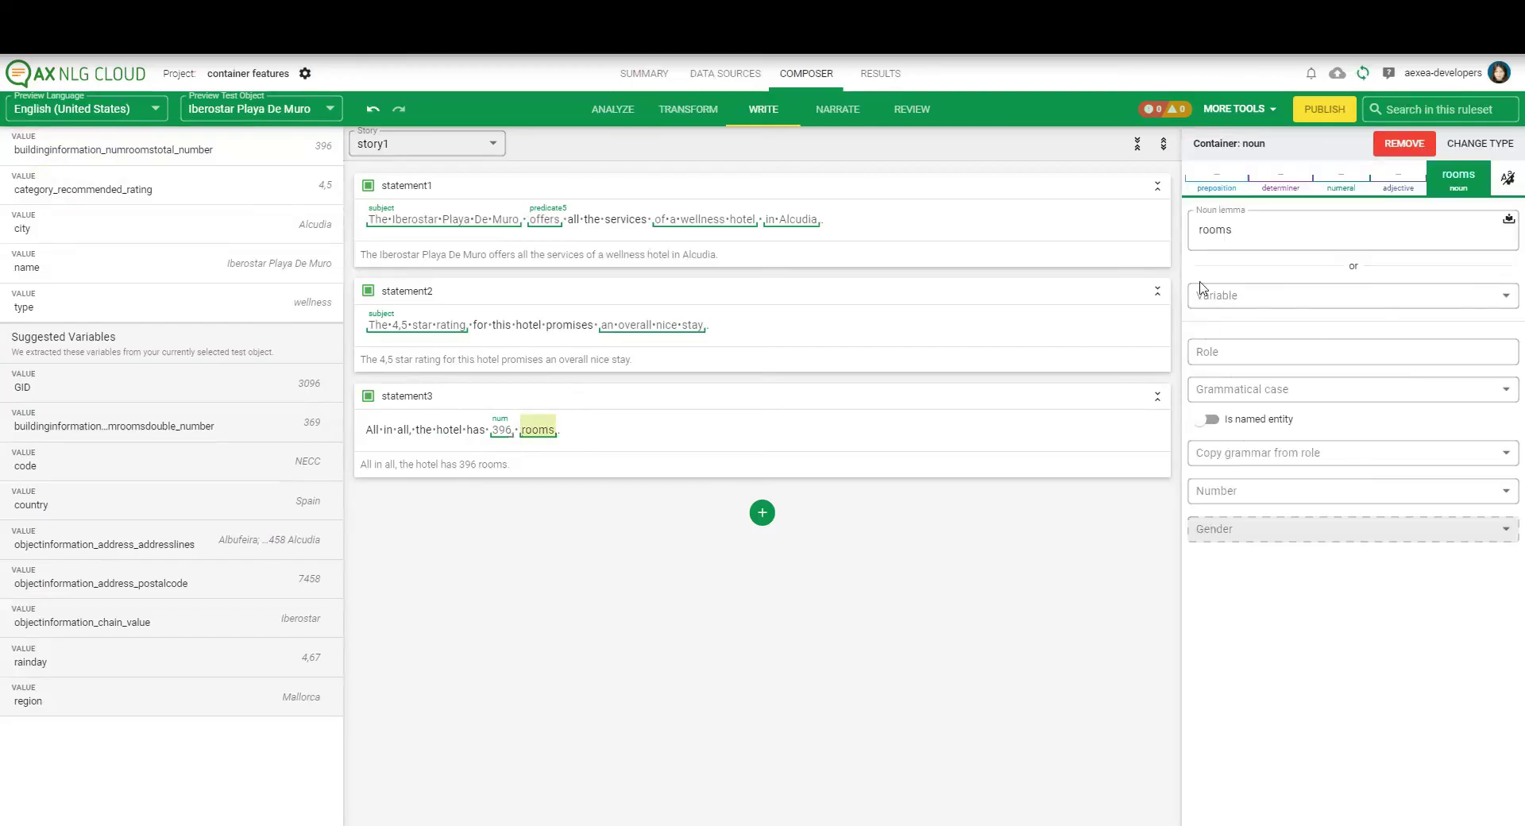
pyautogui.click(1251, 237)
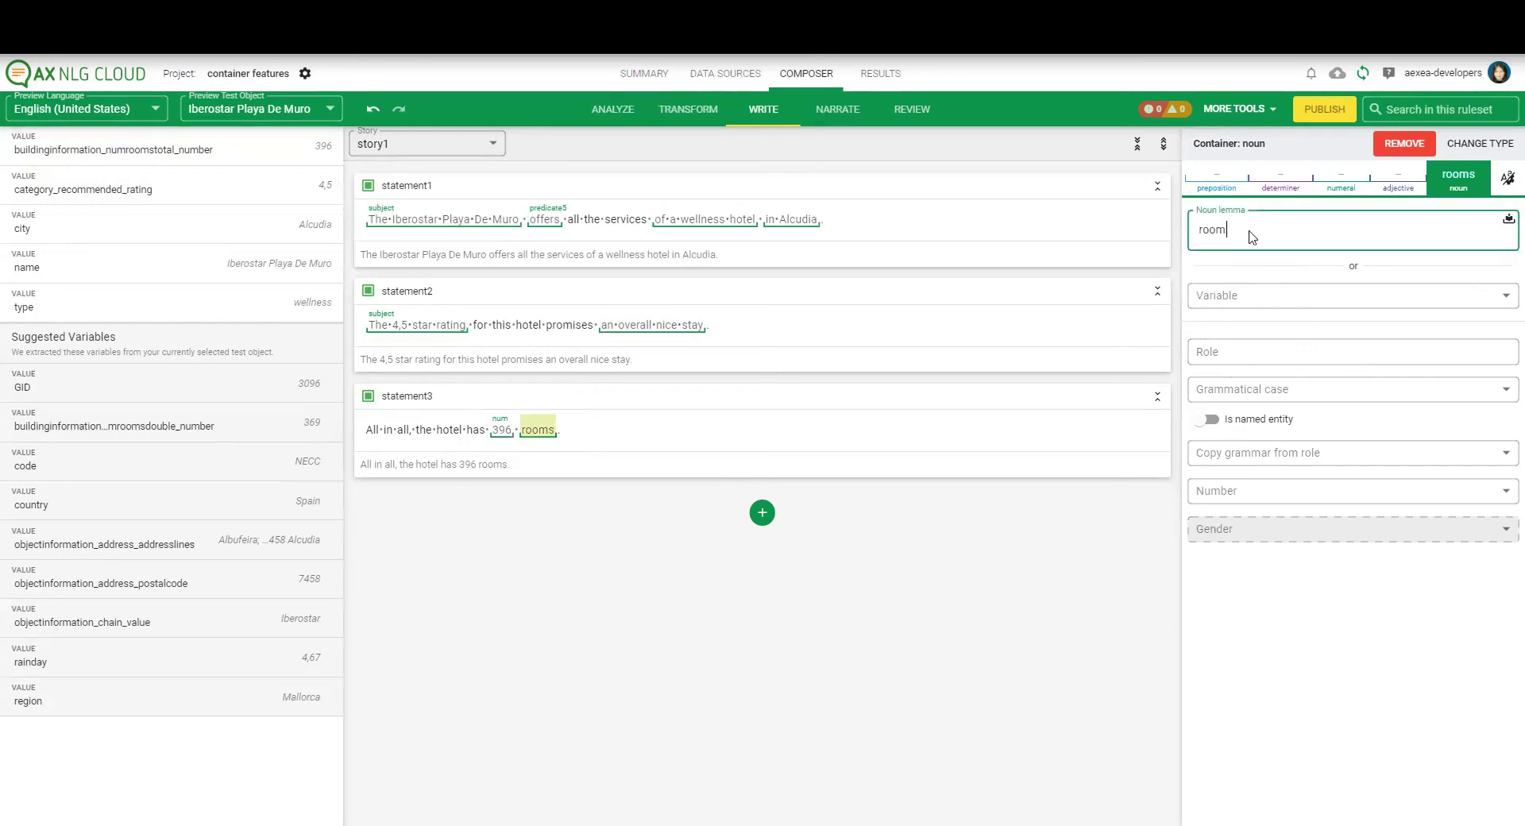
# Confirm 396's role is num and have room copy its grammar from num.
pyautogui.click(512, 437)
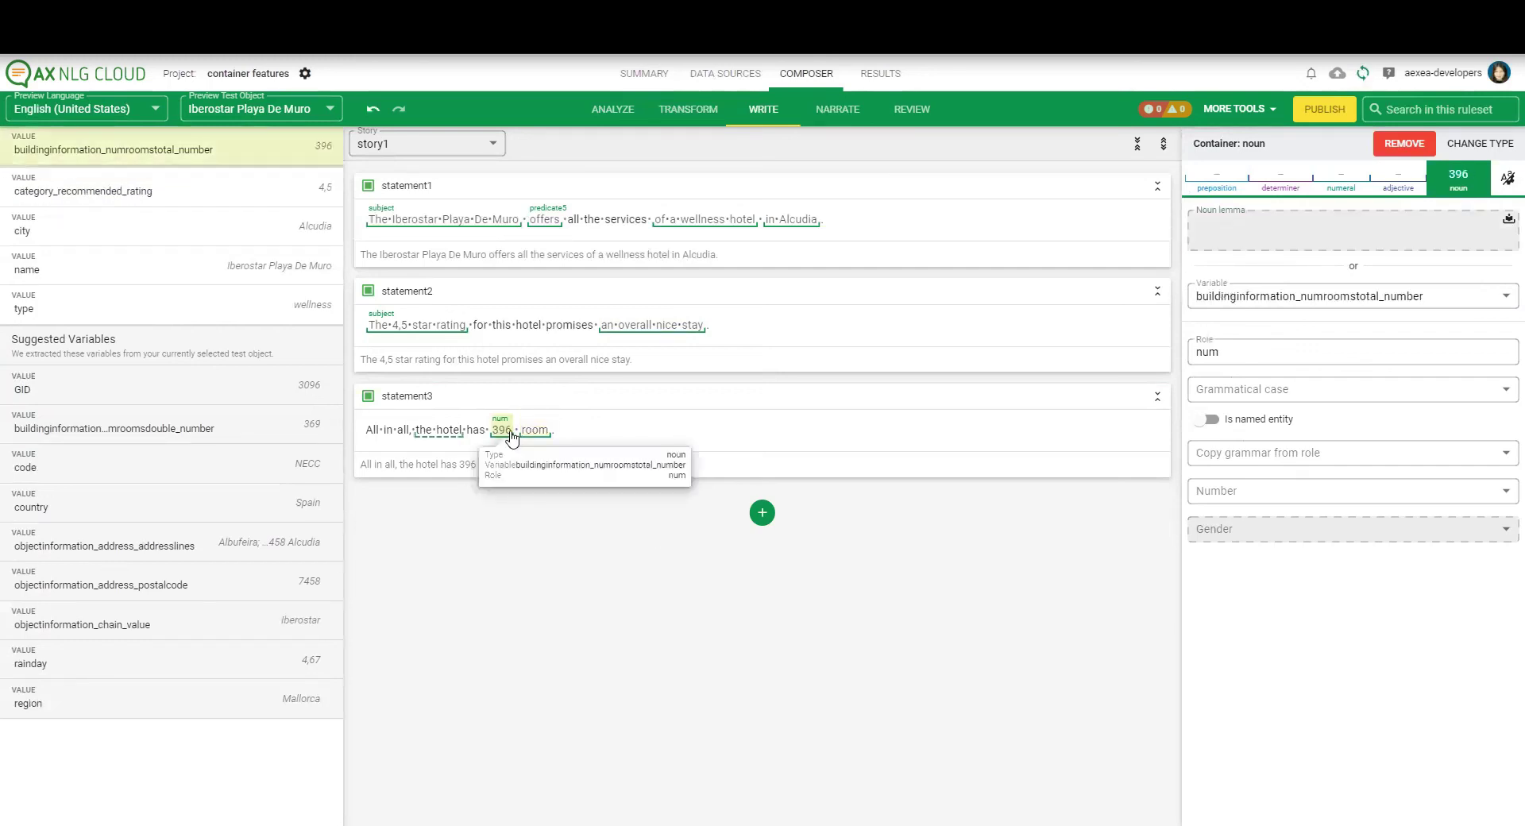
pyautogui.click(1236, 351)
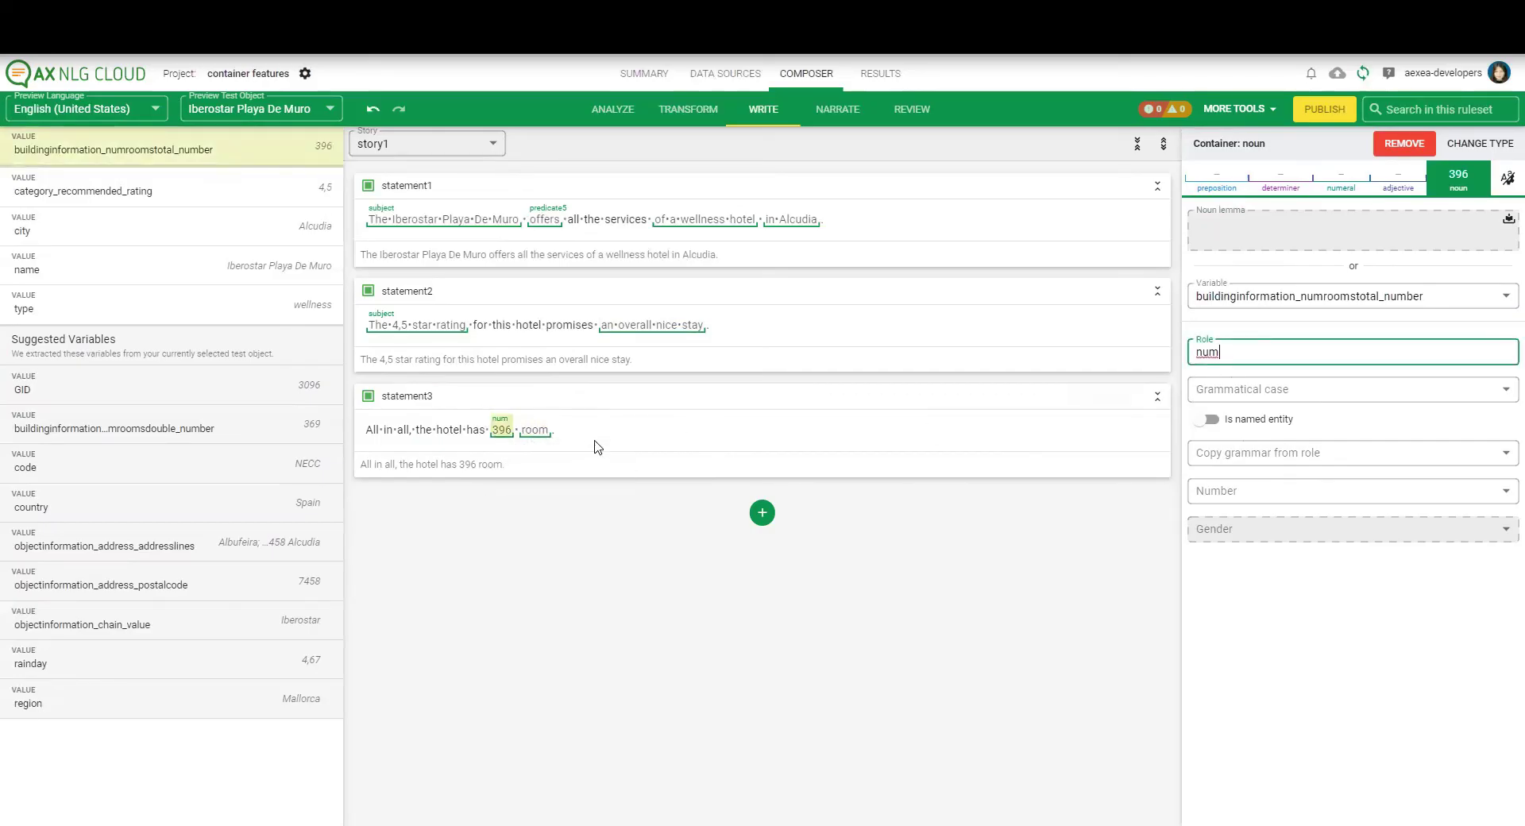
pyautogui.click(536, 430)
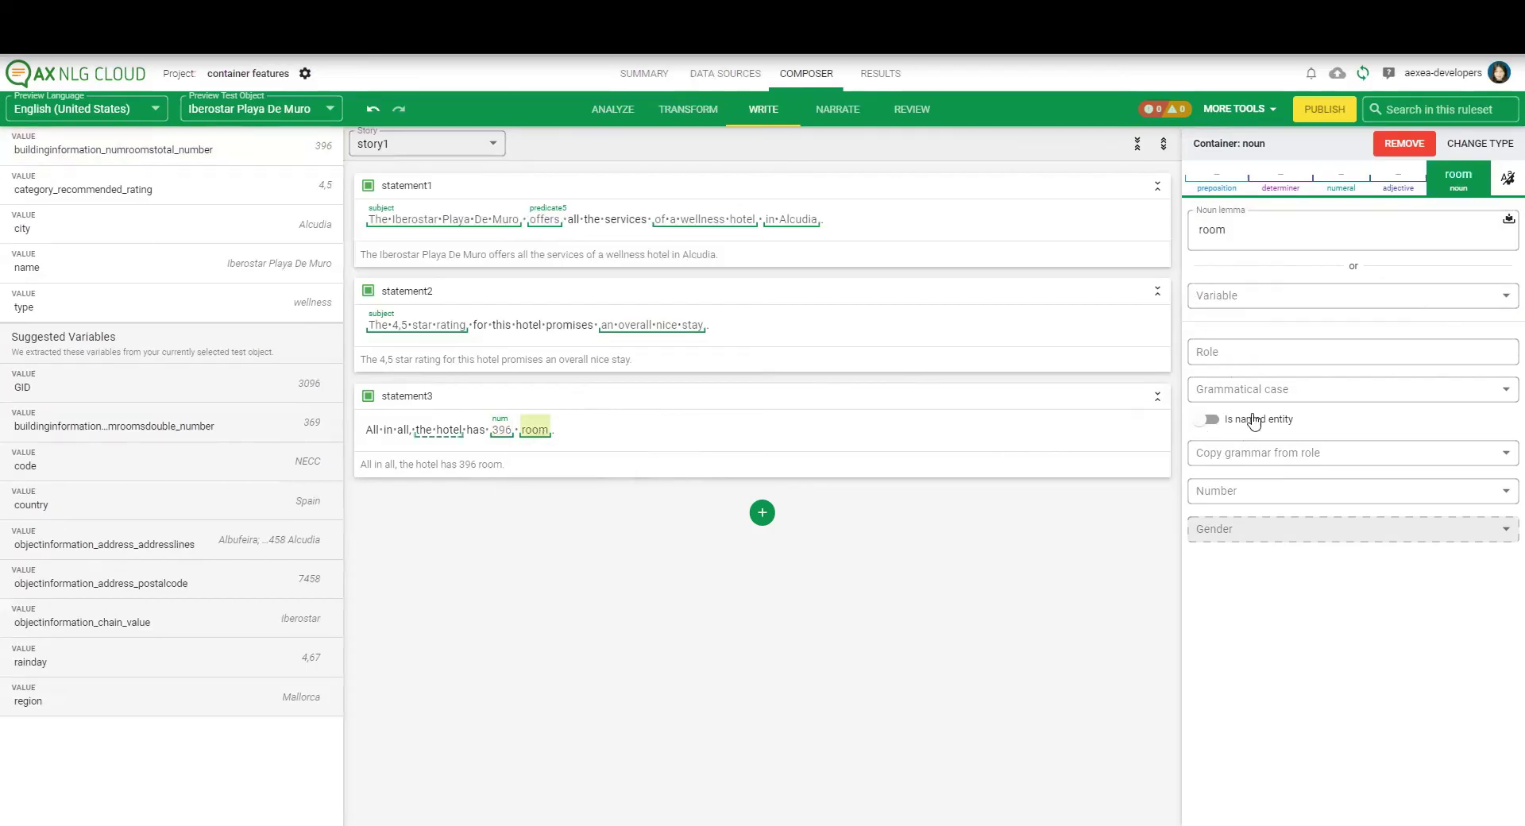
pyautogui.moveTo(546, 230)
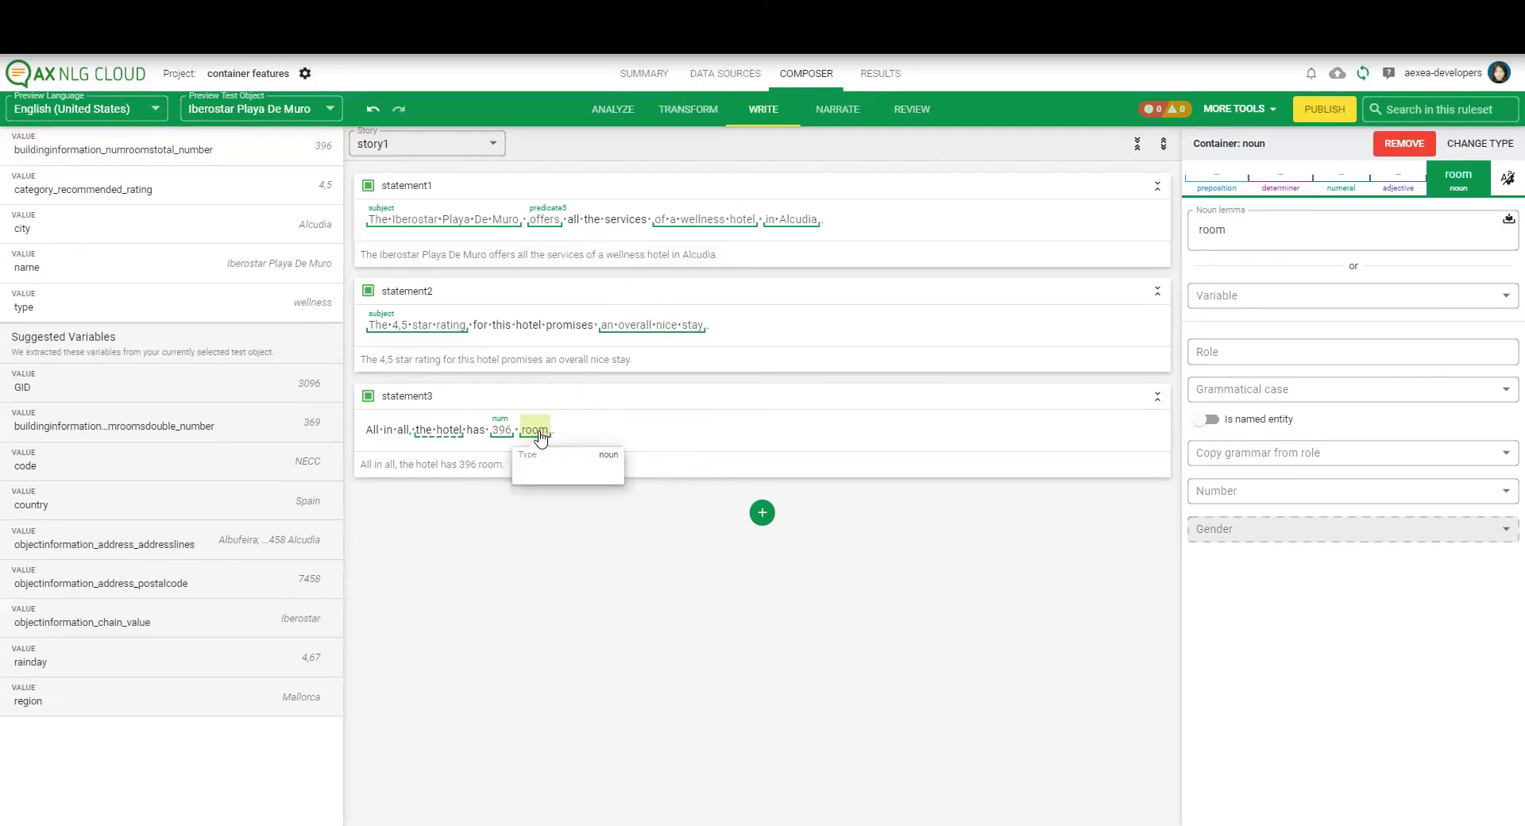
pyautogui.click(1303, 449)
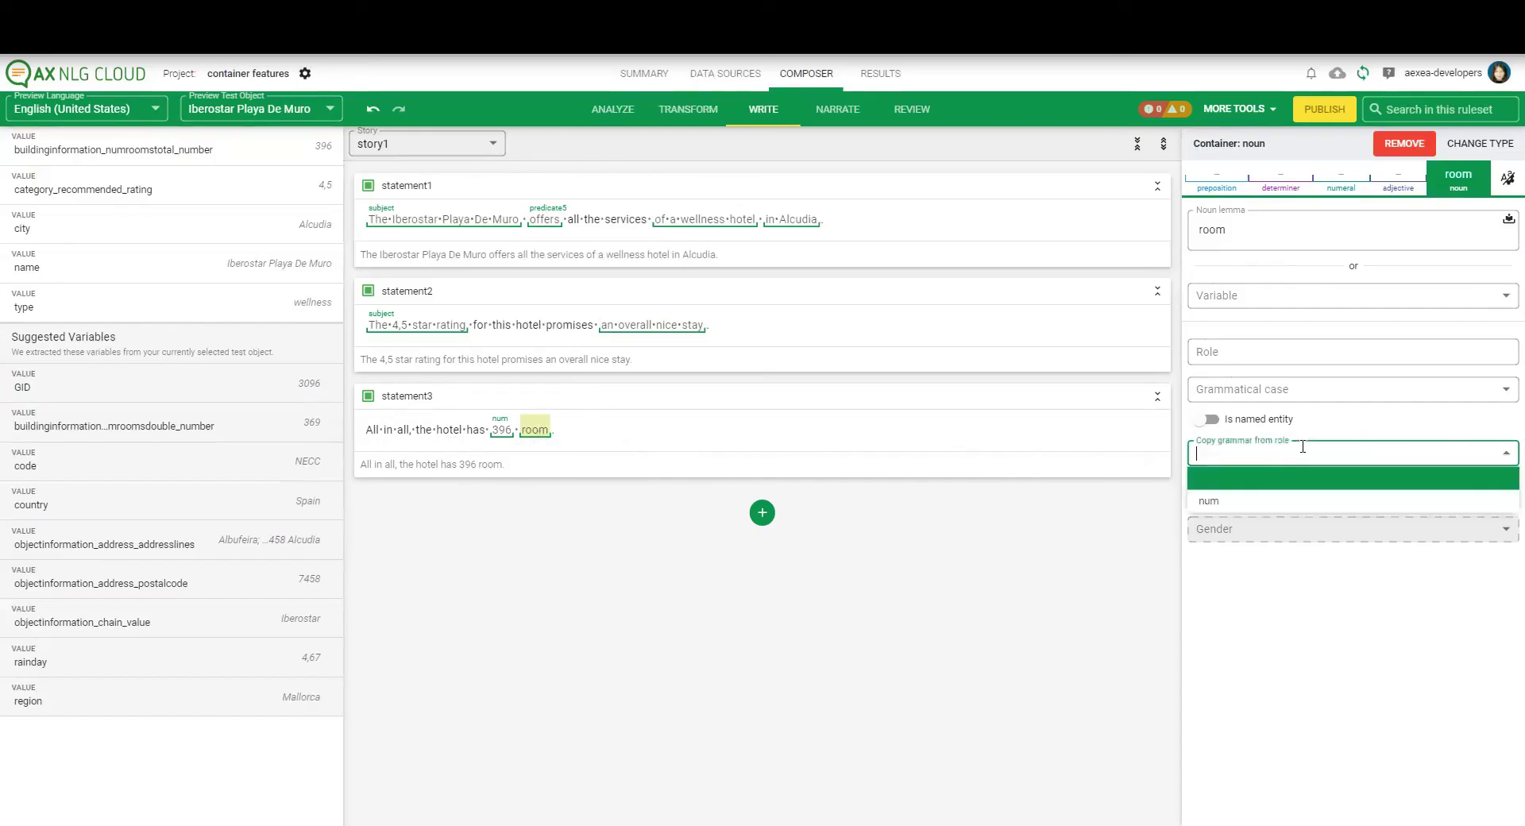
pyautogui.click(1246, 502)
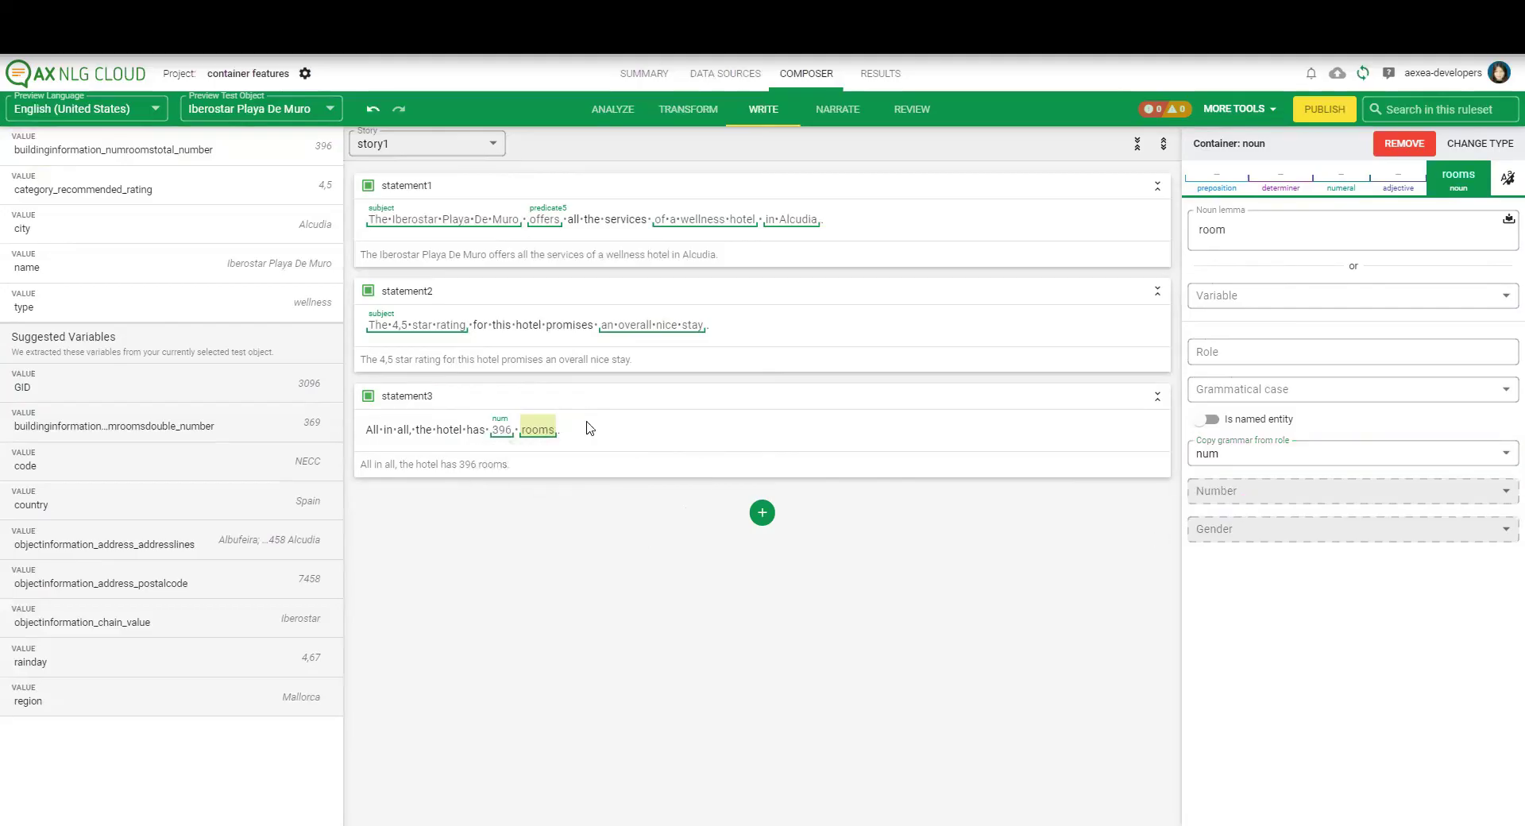
pyautogui.moveTo(541, 443)
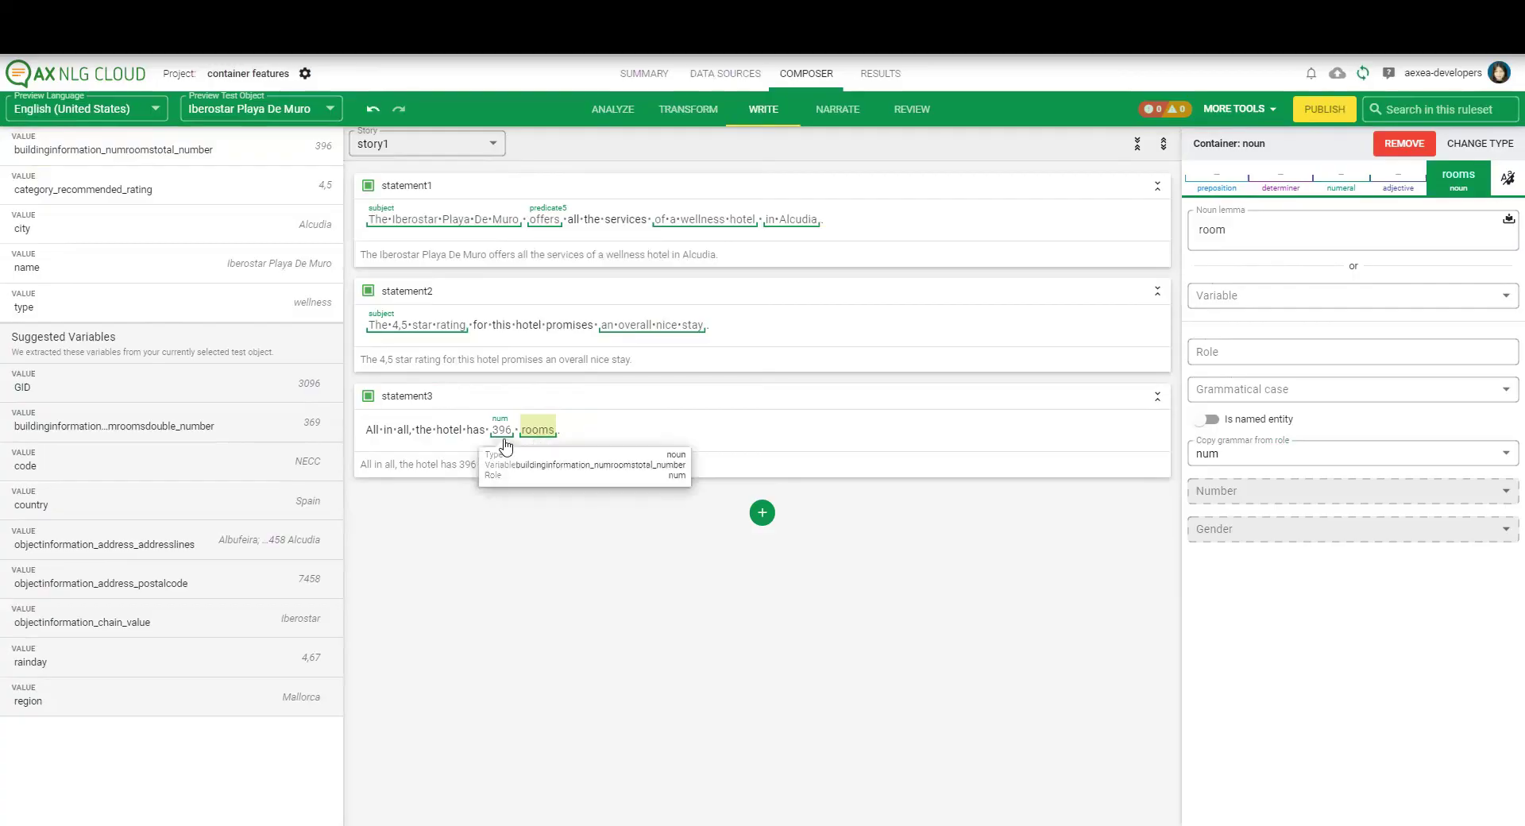
pyautogui.click(582, 433)
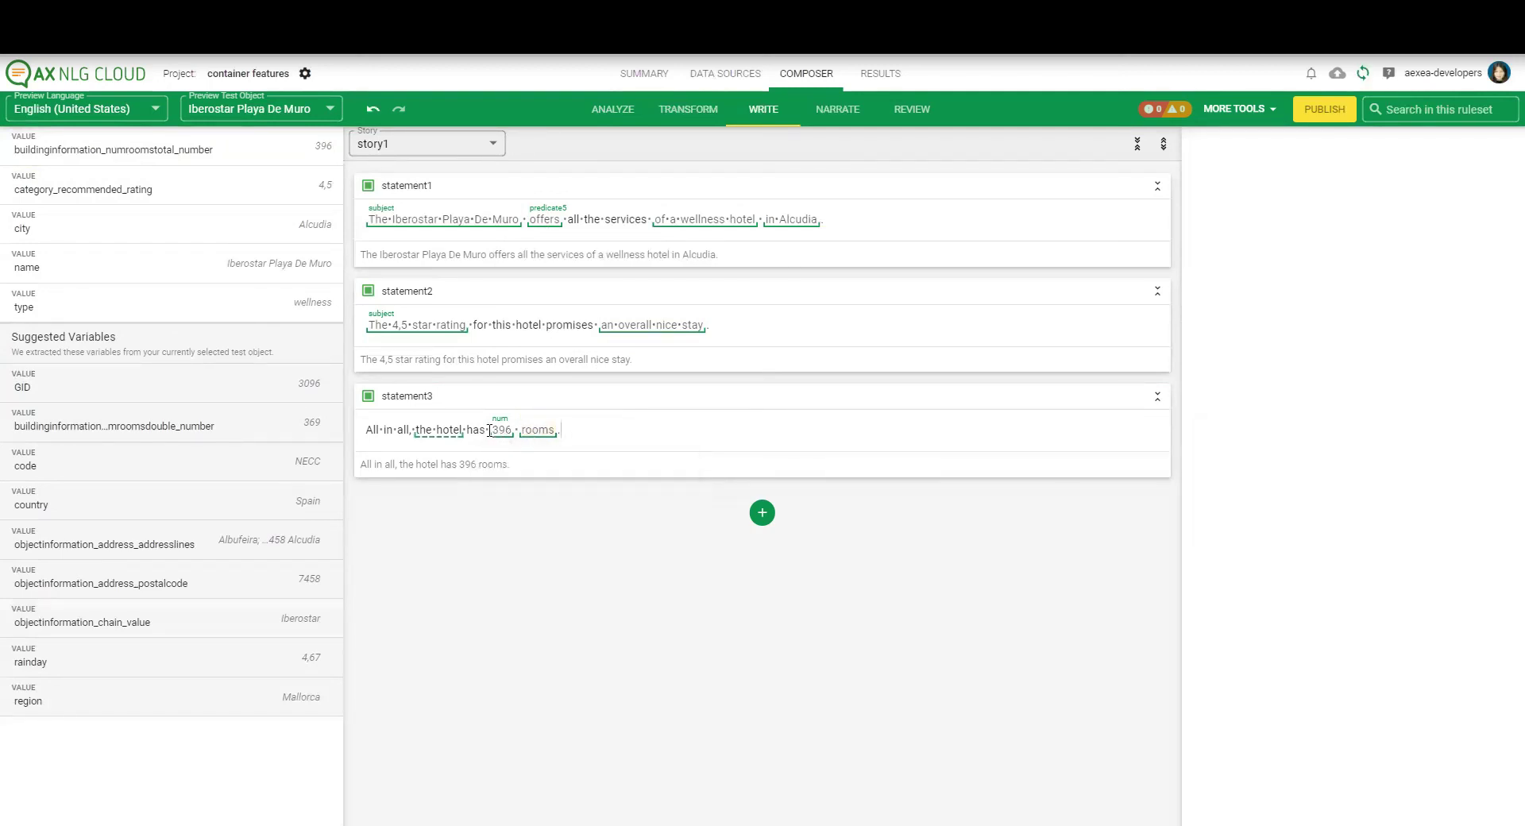
# Wrap '396 rooms' in a branching container and select that wording in the statement3 preview.
pyautogui.moveTo(489, 430); pyautogui.dragTo(559, 433)
pyautogui.hotkey('ctrl', 'c')
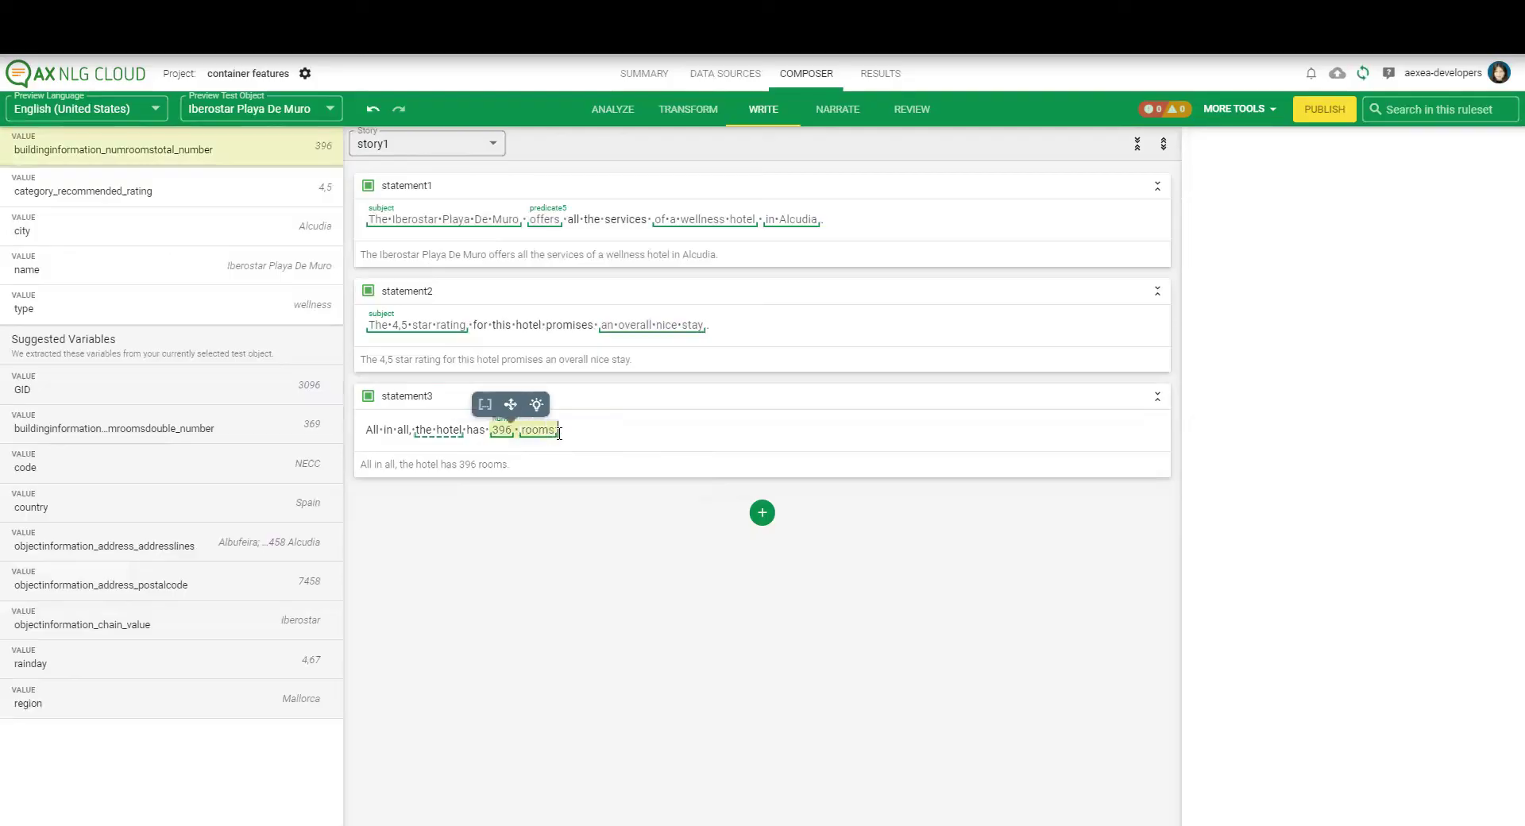
pyautogui.click(511, 404)
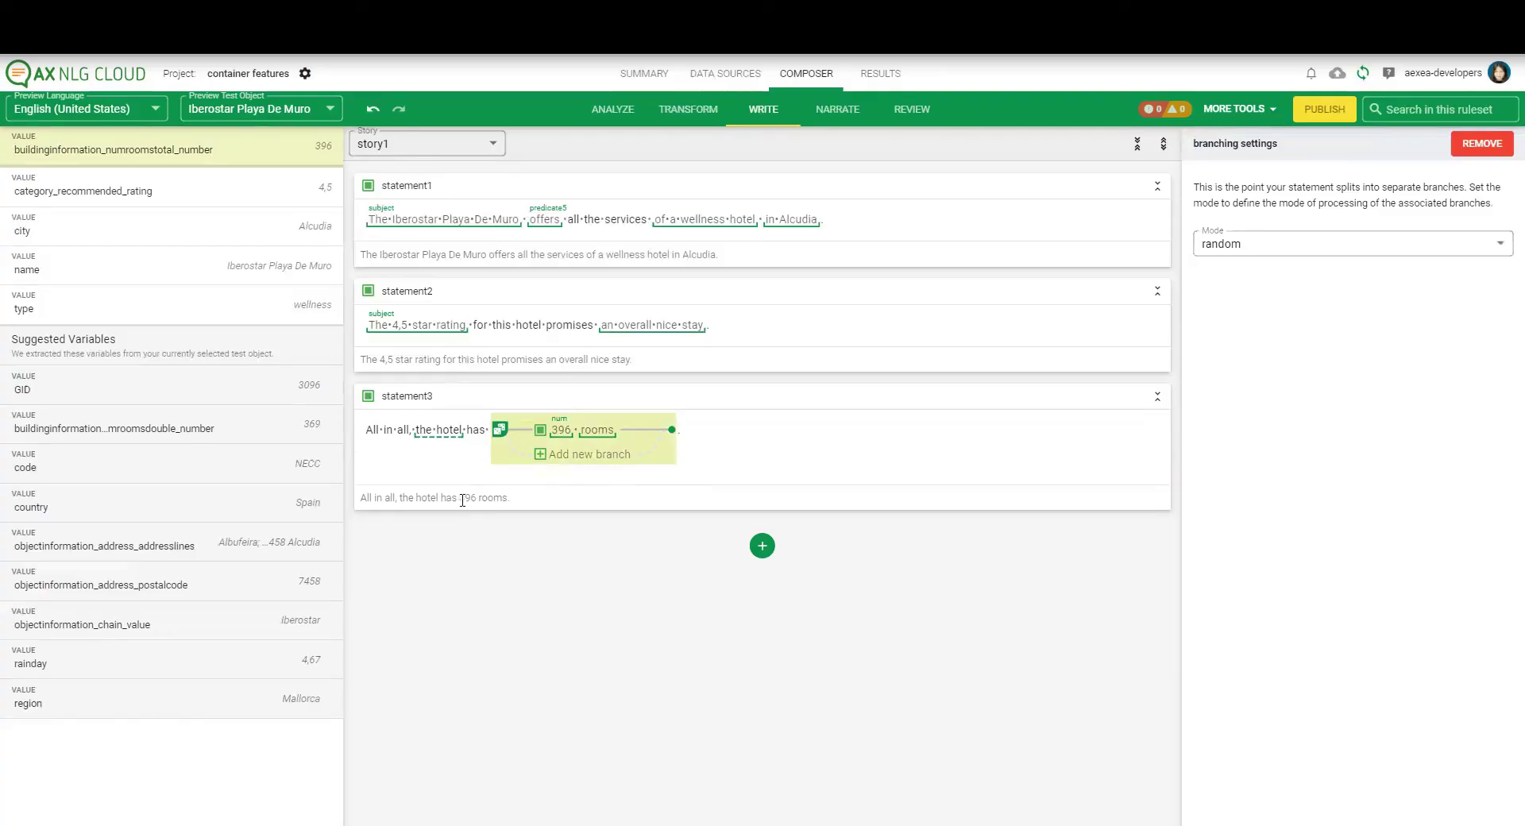
pyautogui.moveTo(462, 501); pyautogui.dragTo(483, 503)
pyautogui.click(464, 494)
pyautogui.moveTo(464, 494); pyautogui.dragTo(504, 499)
# Add a second branch to statement3 containing the pasted '396 rooms' text, and select it.
pyautogui.click(590, 455)
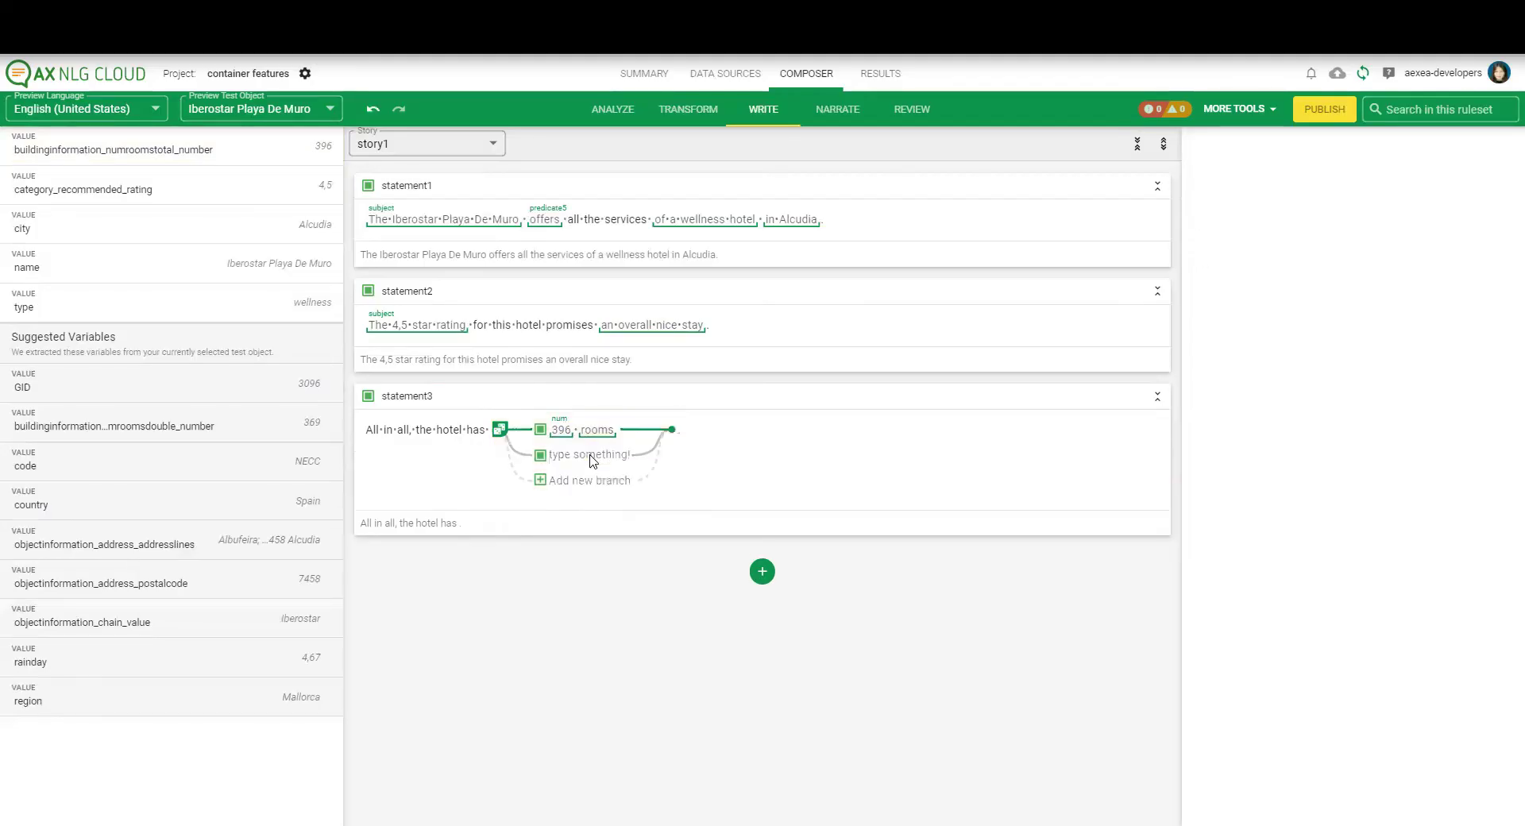
pyautogui.hotkey('ctrl', 'v')
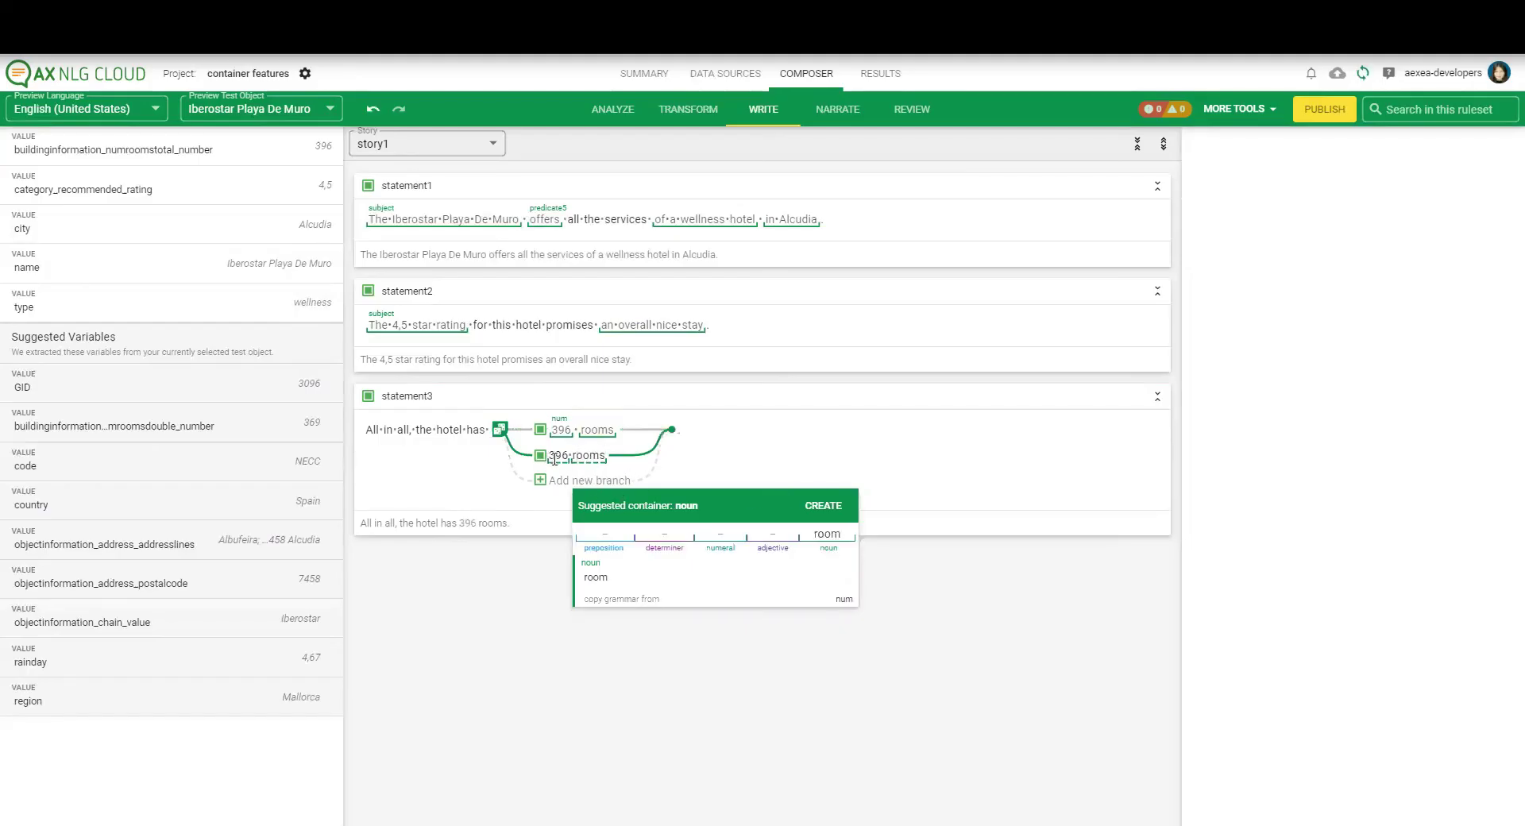
pyautogui.moveTo(553, 458); pyautogui.dragTo(608, 462)
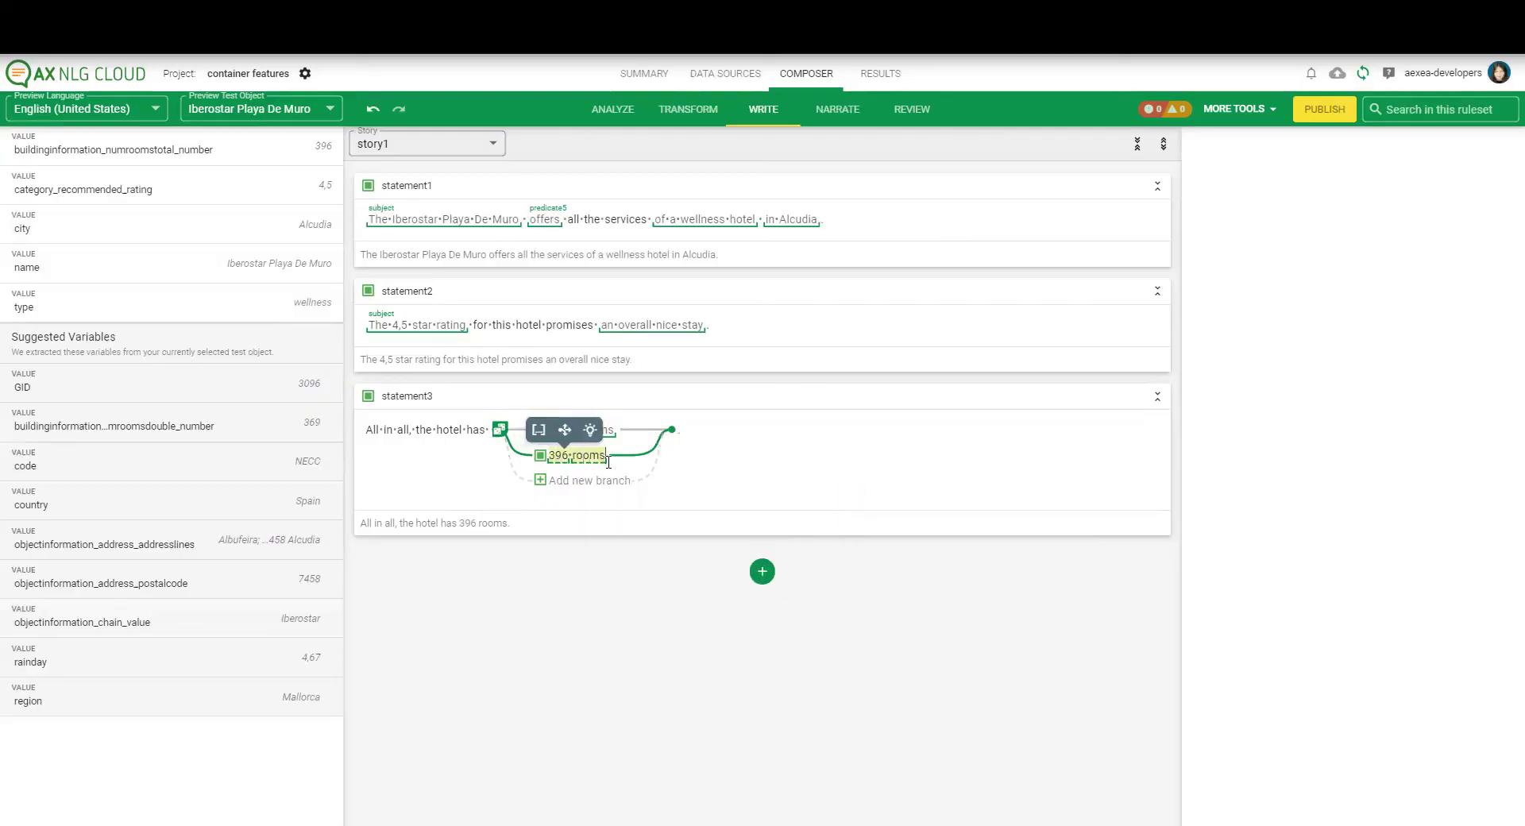
# Turn the second branch's '396 rooms' into a noun container with lemma 'room'.
pyautogui.click(538, 429)
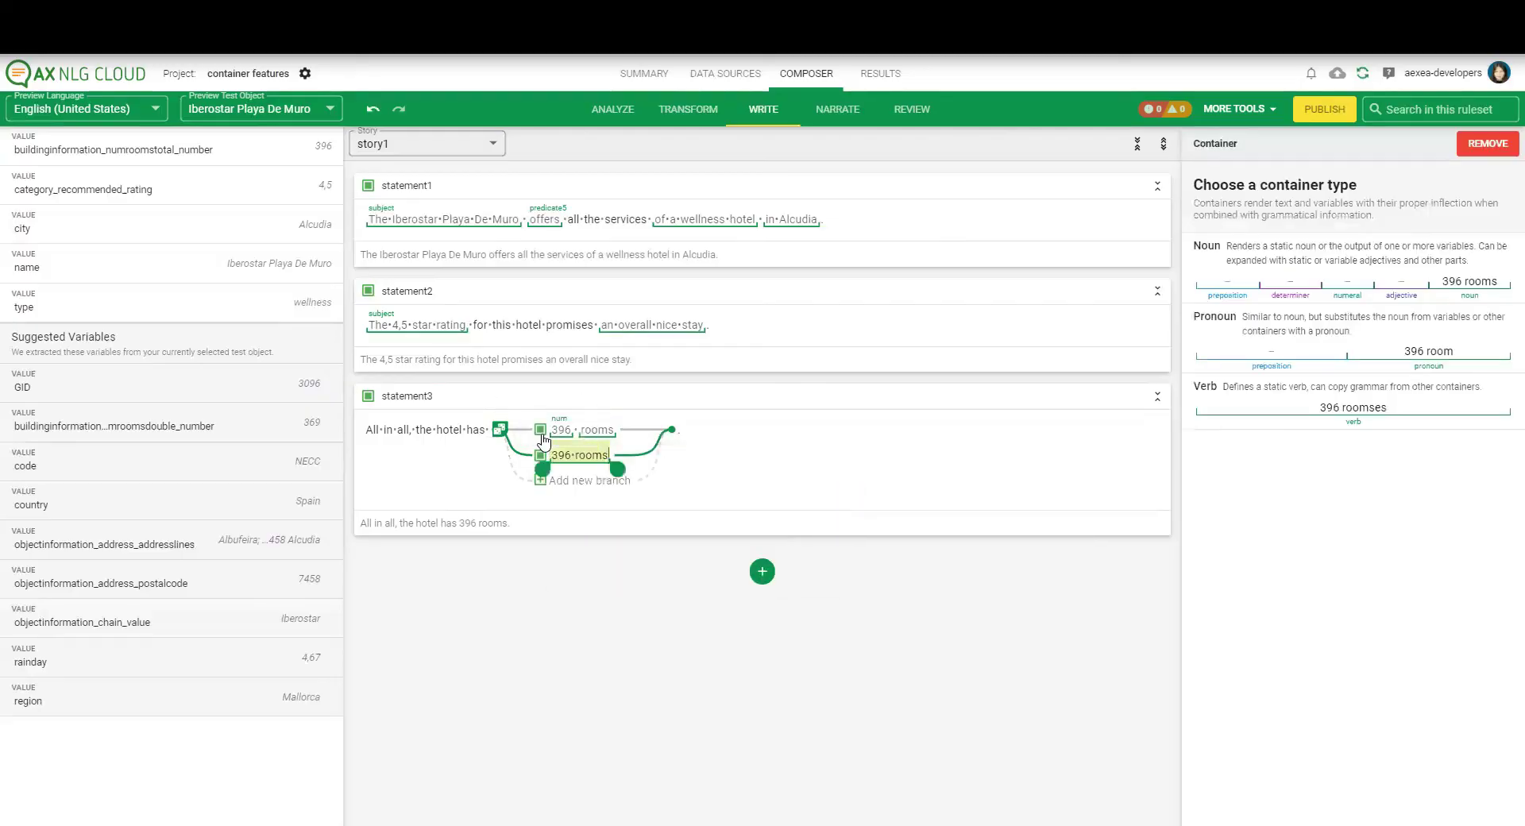
pyautogui.click(1477, 284)
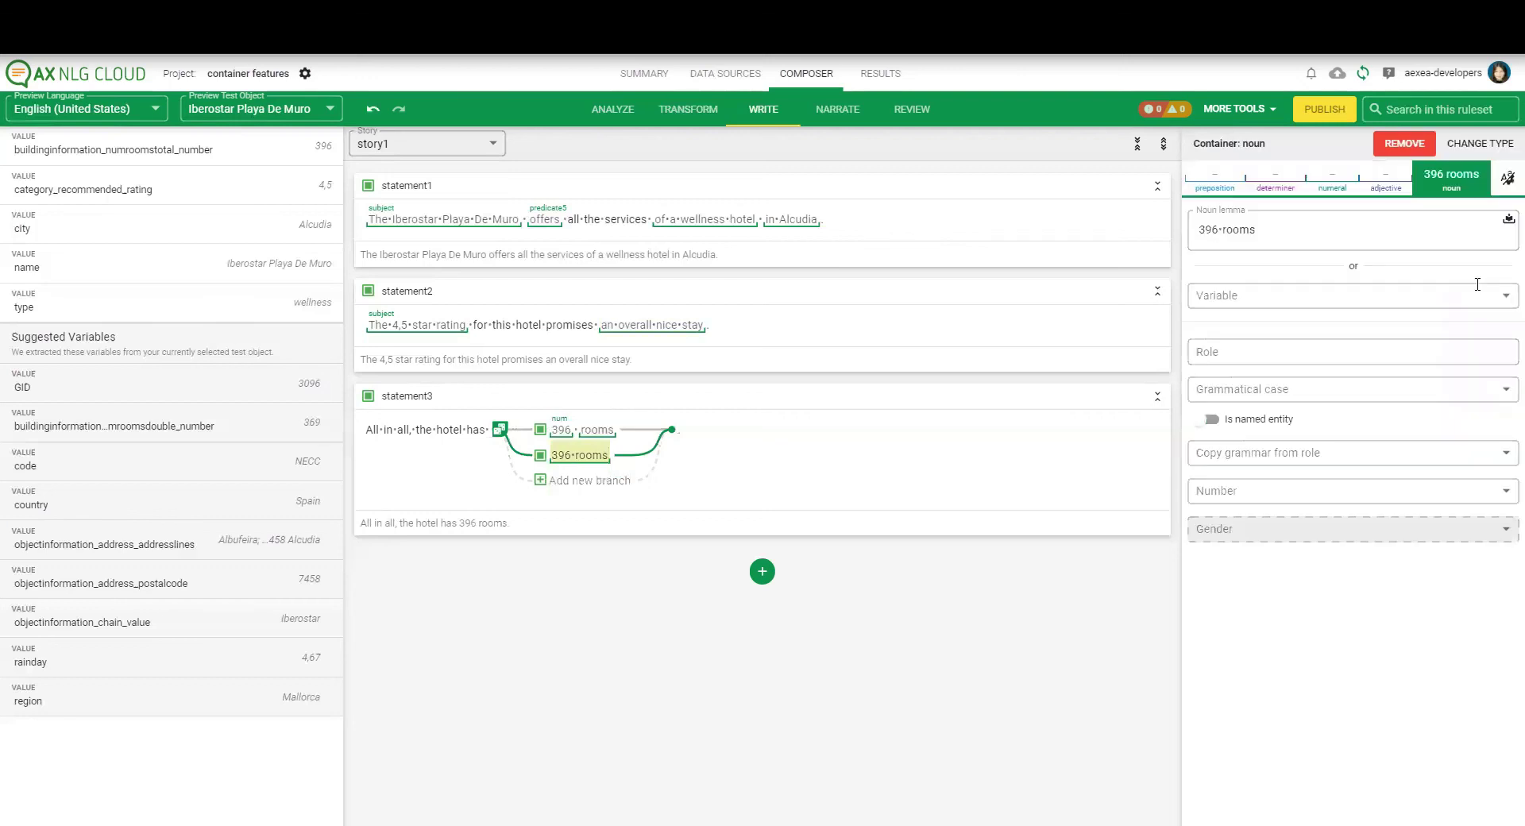
pyautogui.click(1269, 235)
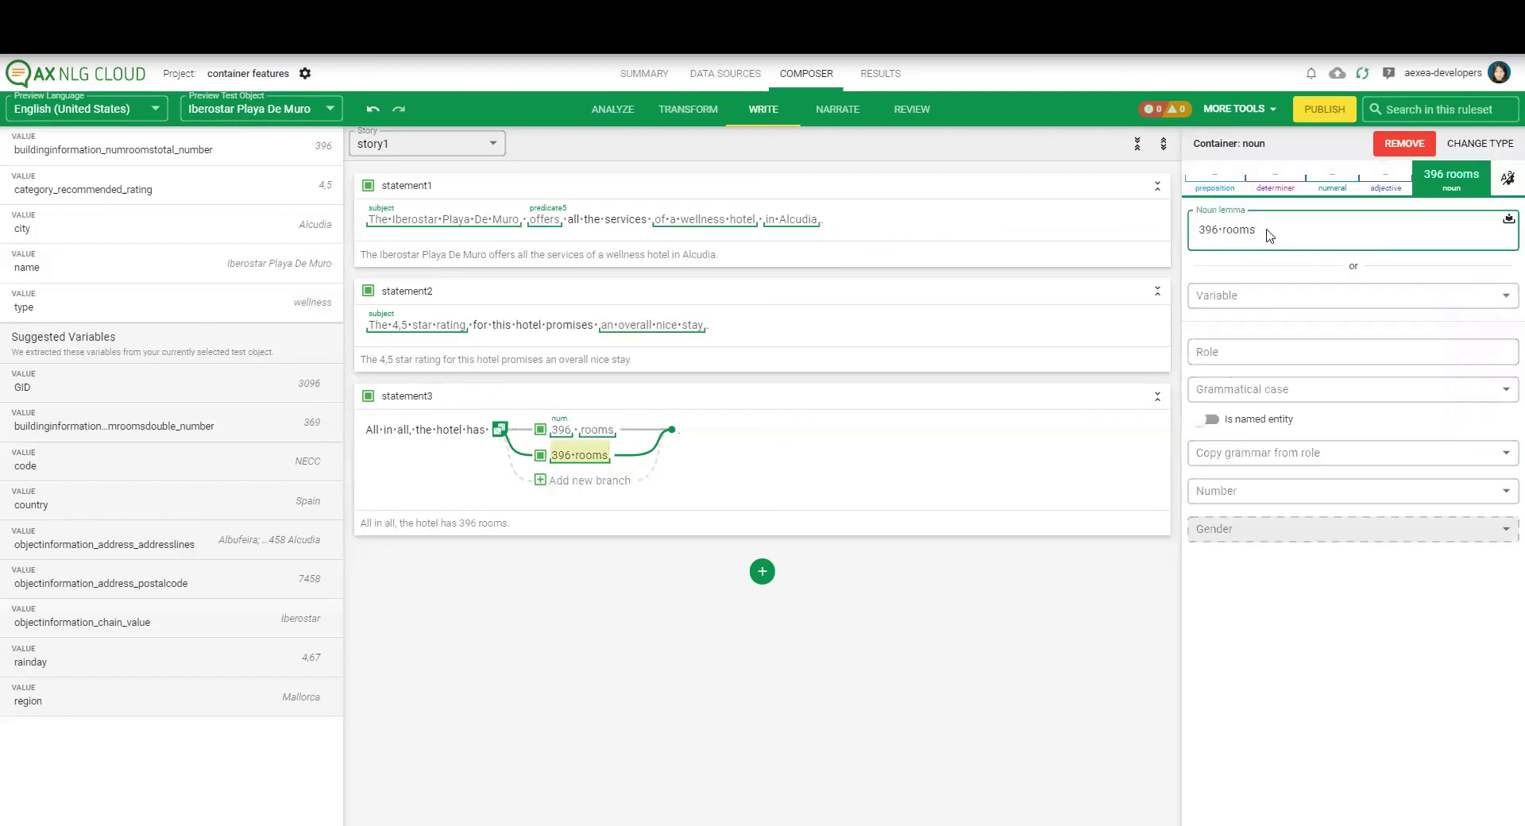
pyautogui.click(1221, 229)
pyautogui.press('BackSpace')
pyautogui.press('BackSpace')
pyautogui.press('BackSpace')
pyautogui.press('BackSpace')
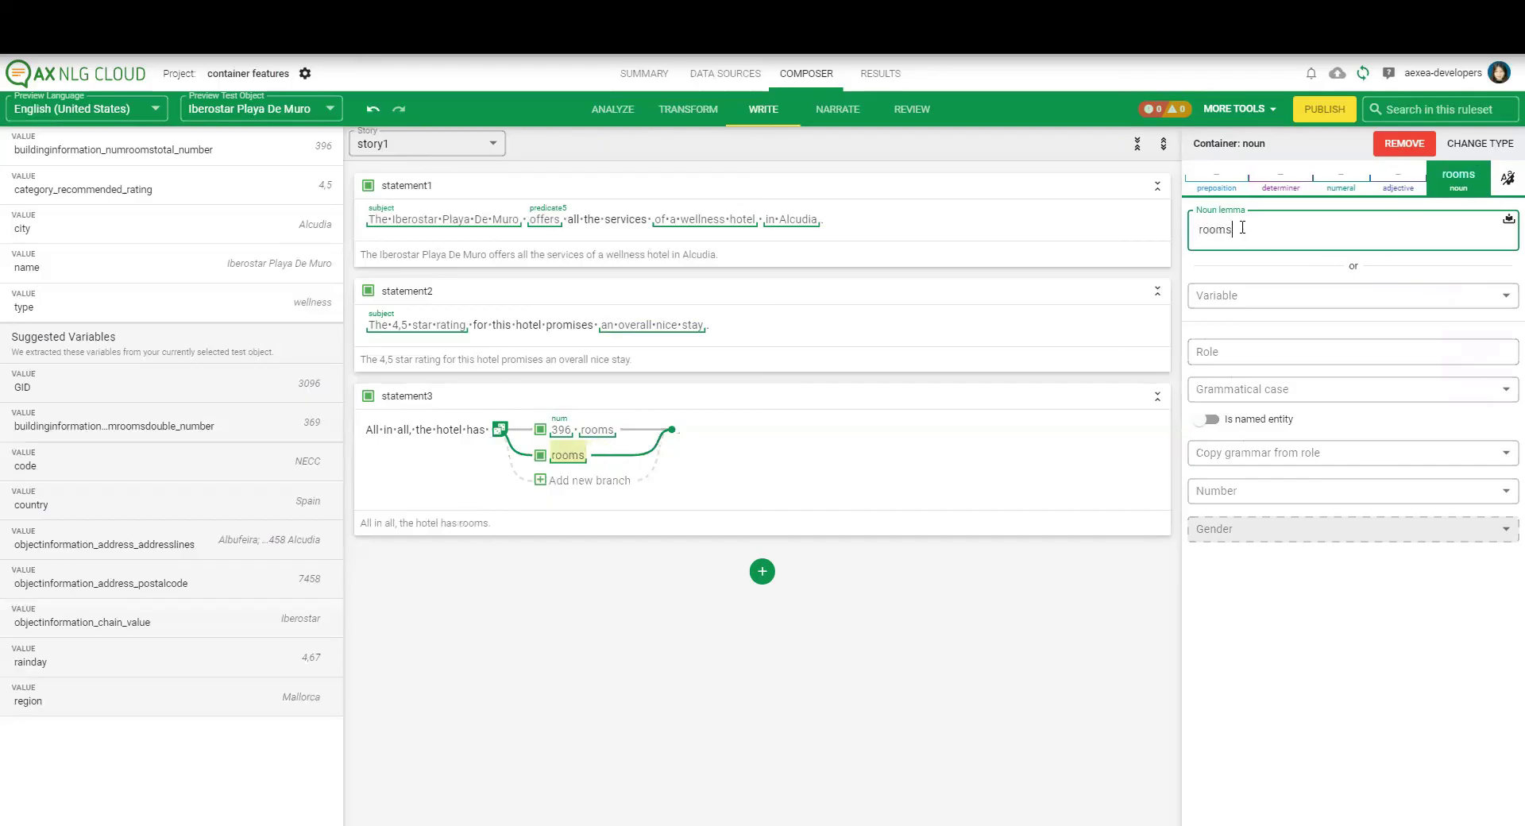
pyautogui.press('BackSpace')
# Set the noun's numeral to the variable buildinginformation_numroomstotal_number.
pyautogui.click(1339, 181)
pyautogui.click(1266, 225)
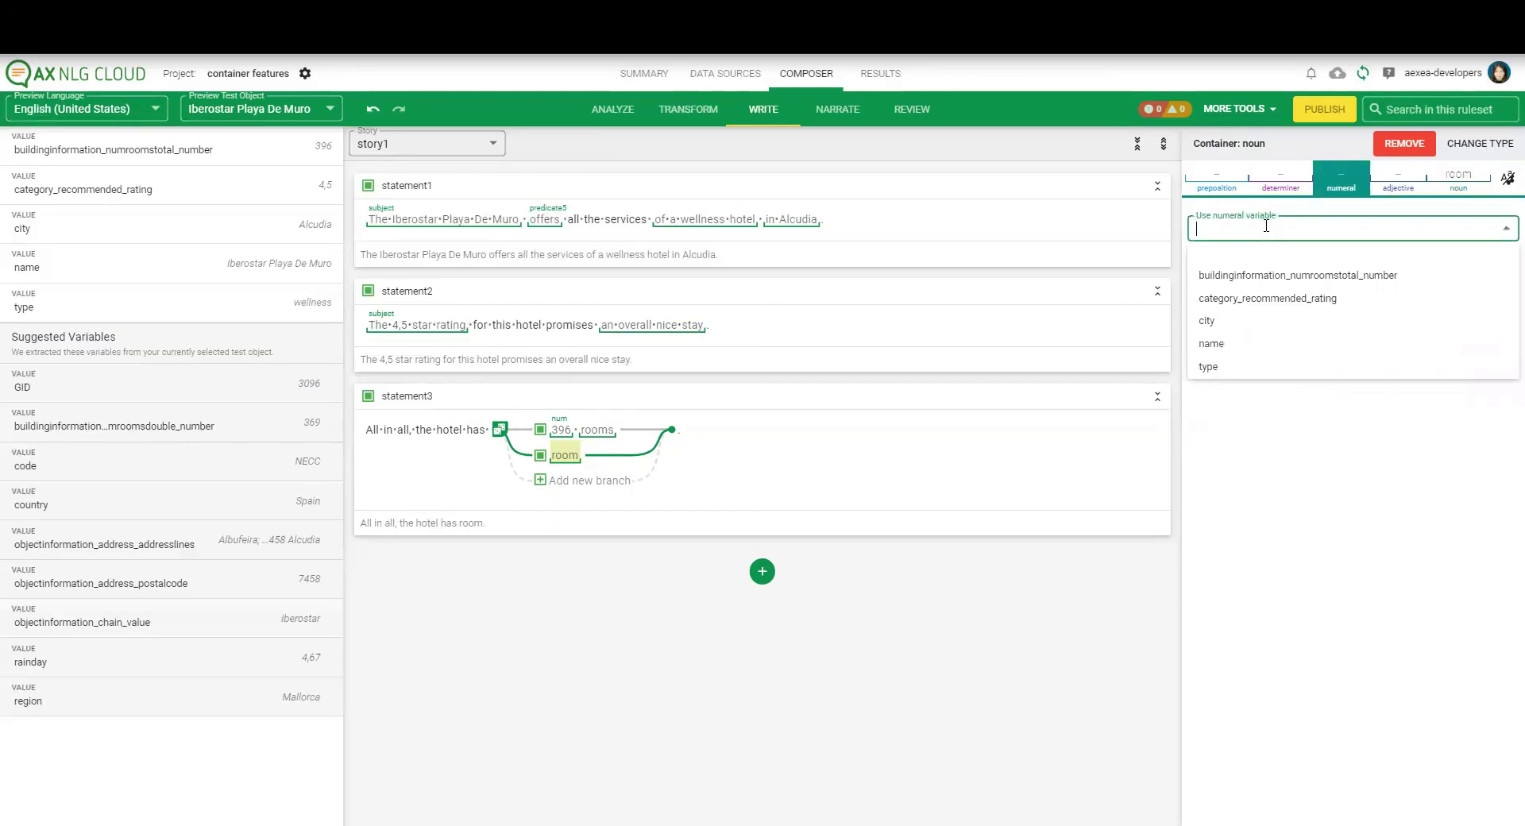
pyautogui.click(1268, 275)
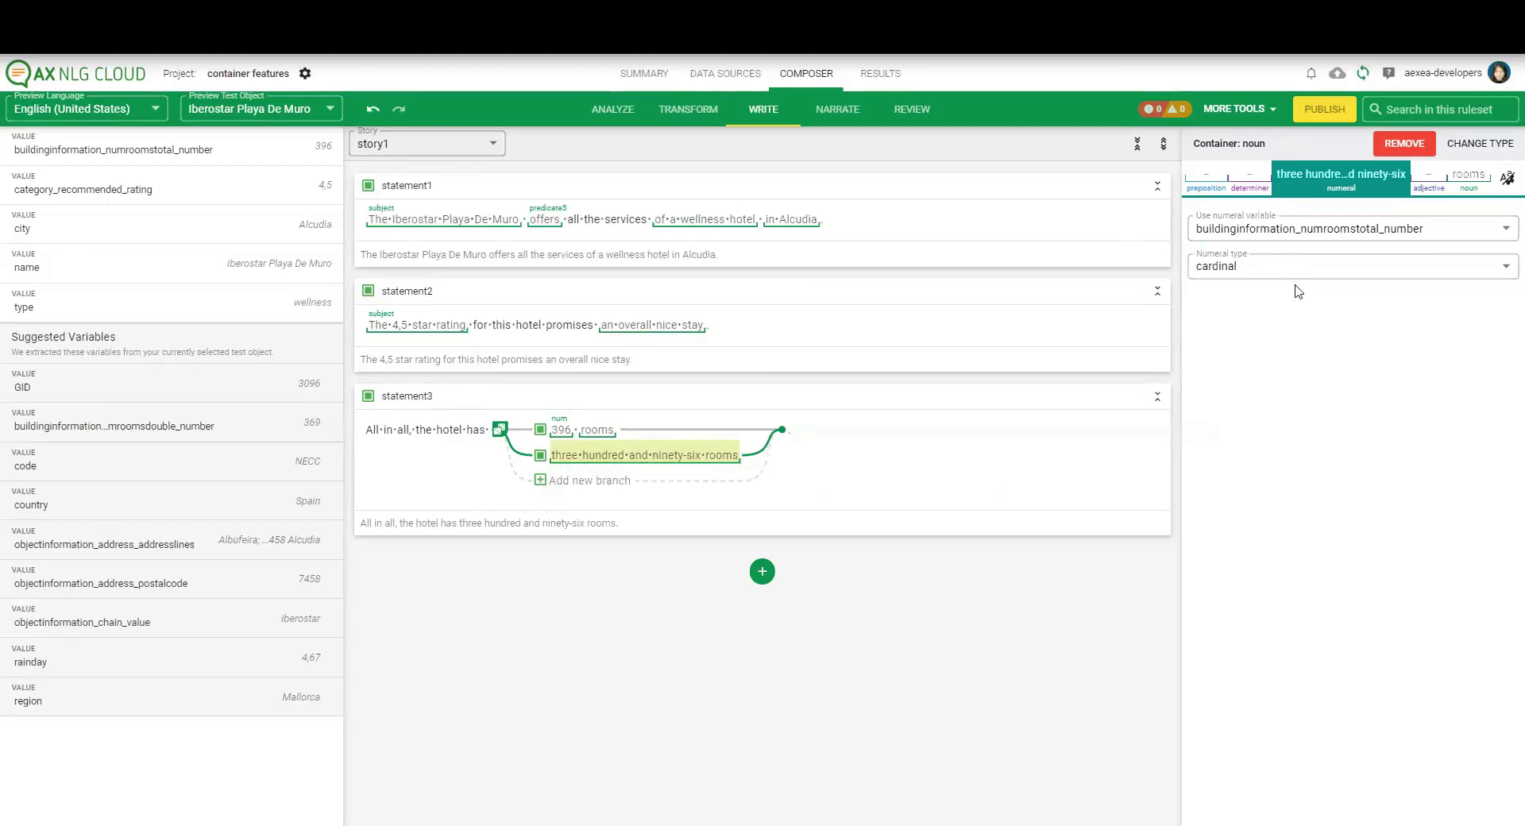
# Switch the numeral type from ordinal to 'cardinal as digit' so the branch reads '396 rooms'.
pyautogui.click(1310, 267)
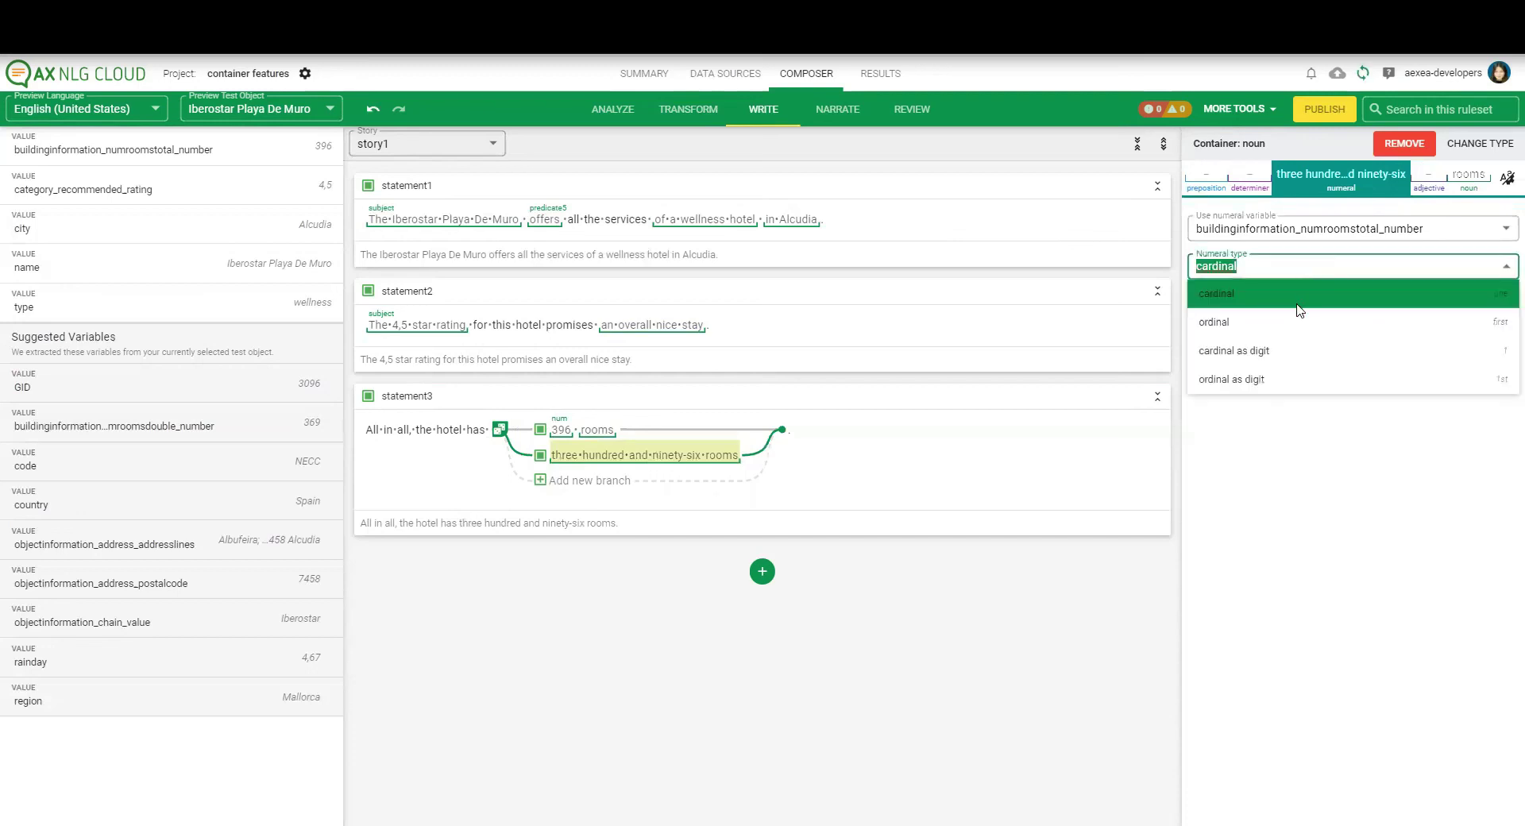
pyautogui.click(1296, 333)
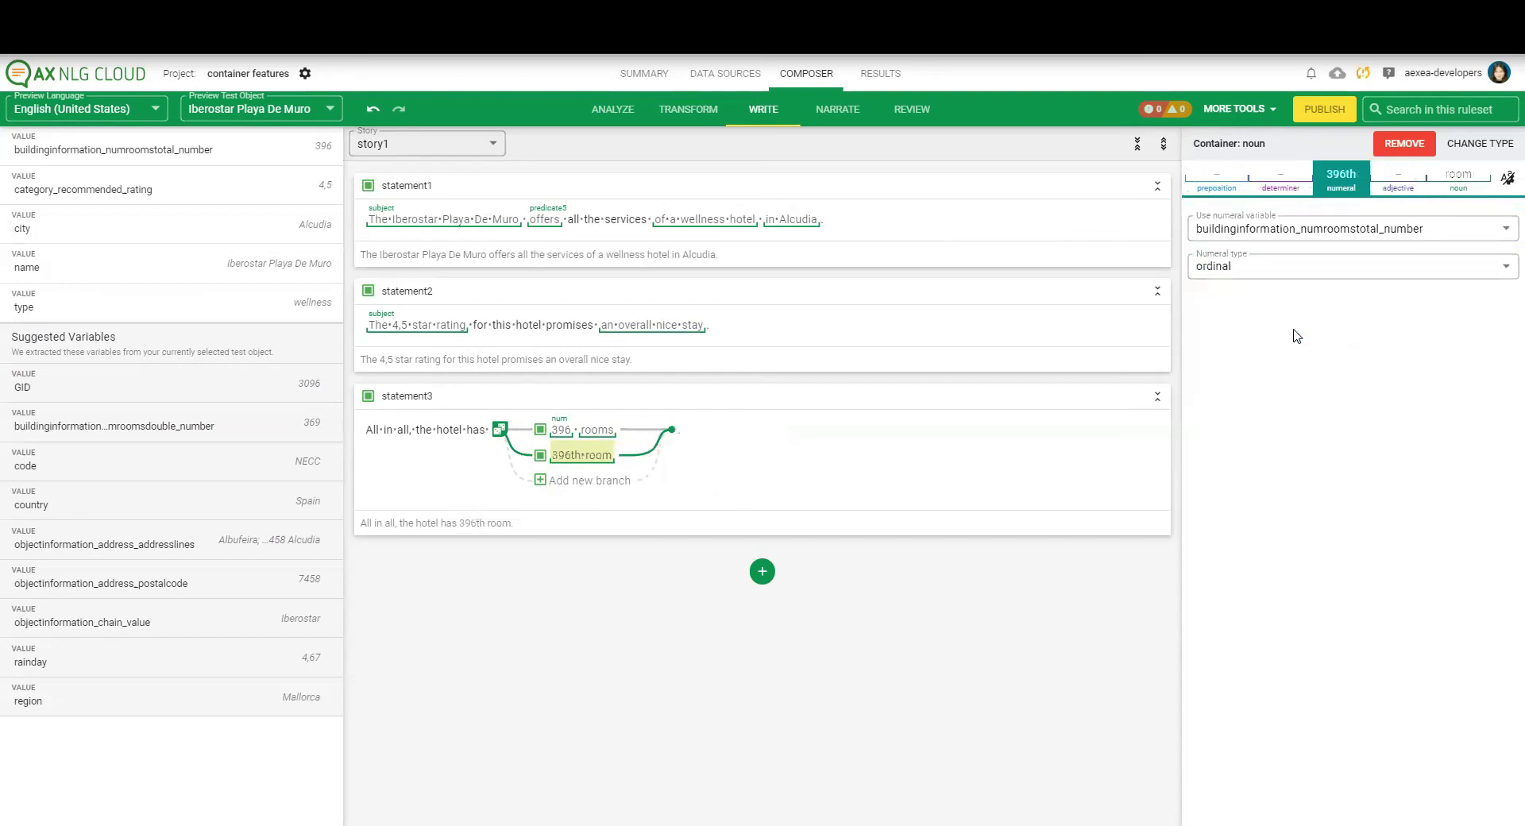
pyautogui.click(1306, 267)
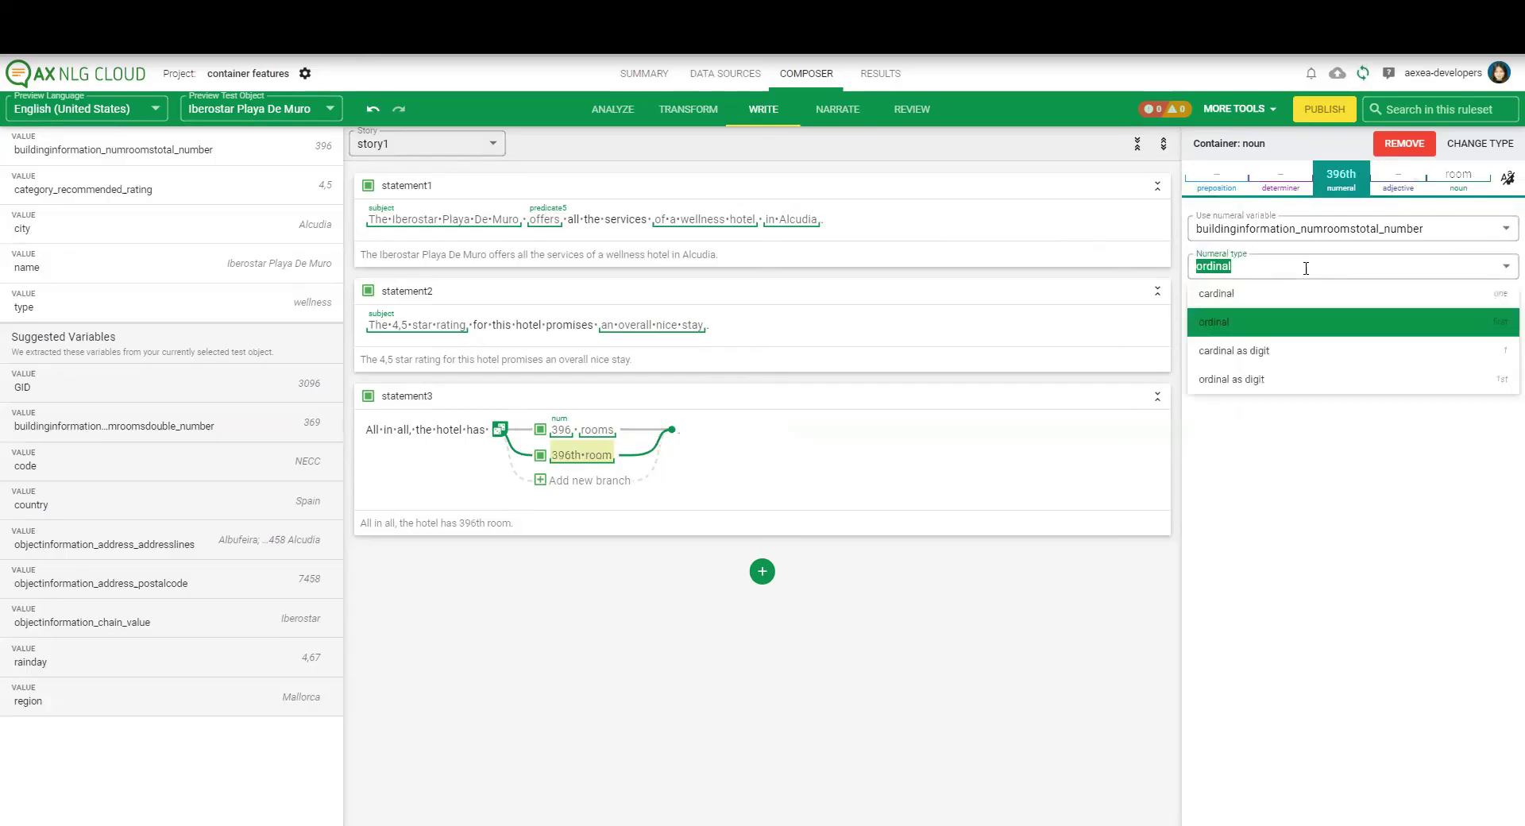
pyautogui.click(1299, 342)
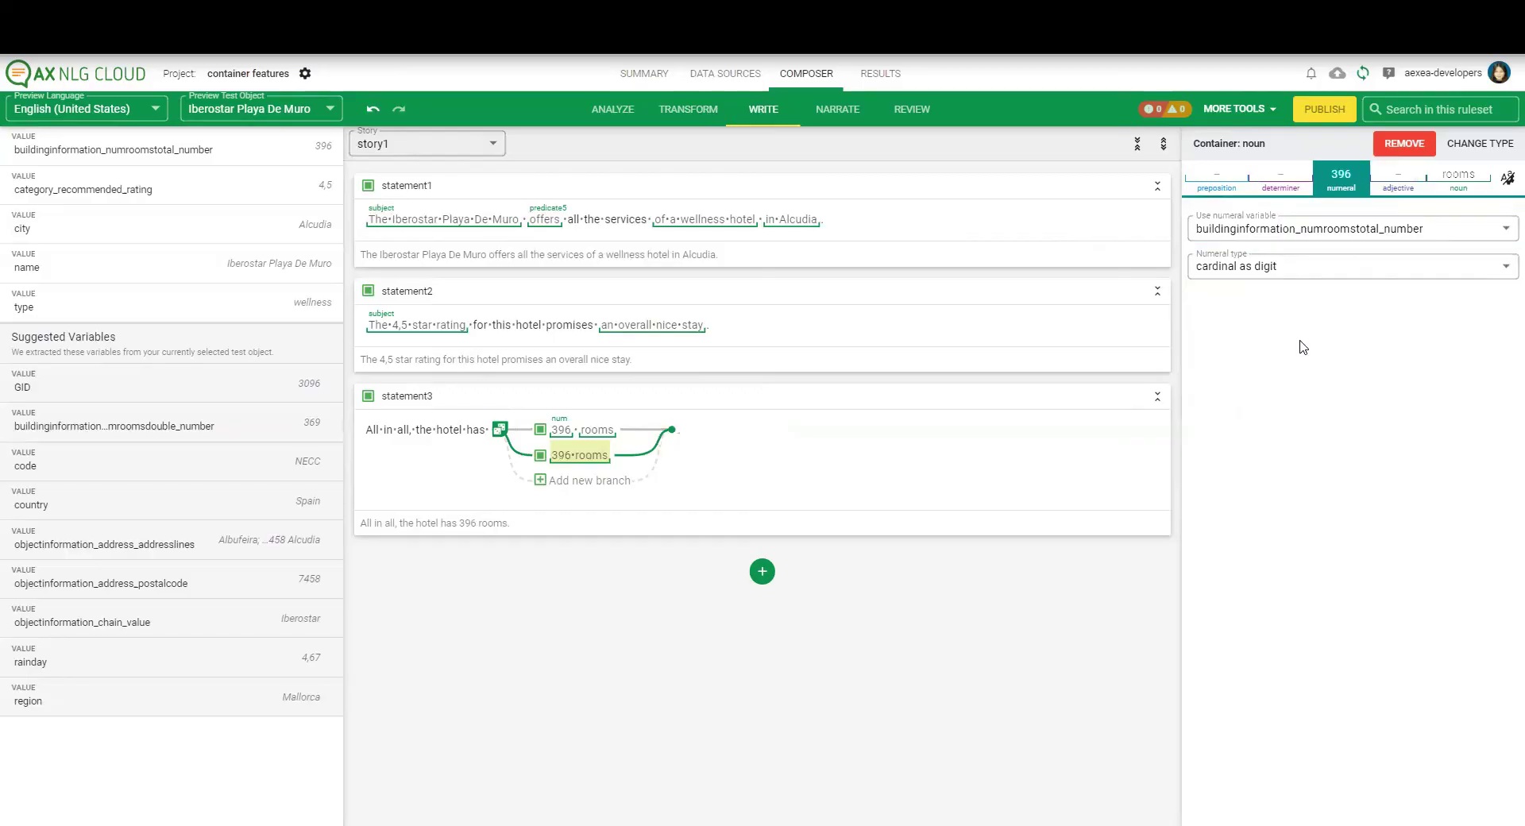
pyautogui.click(1453, 187)
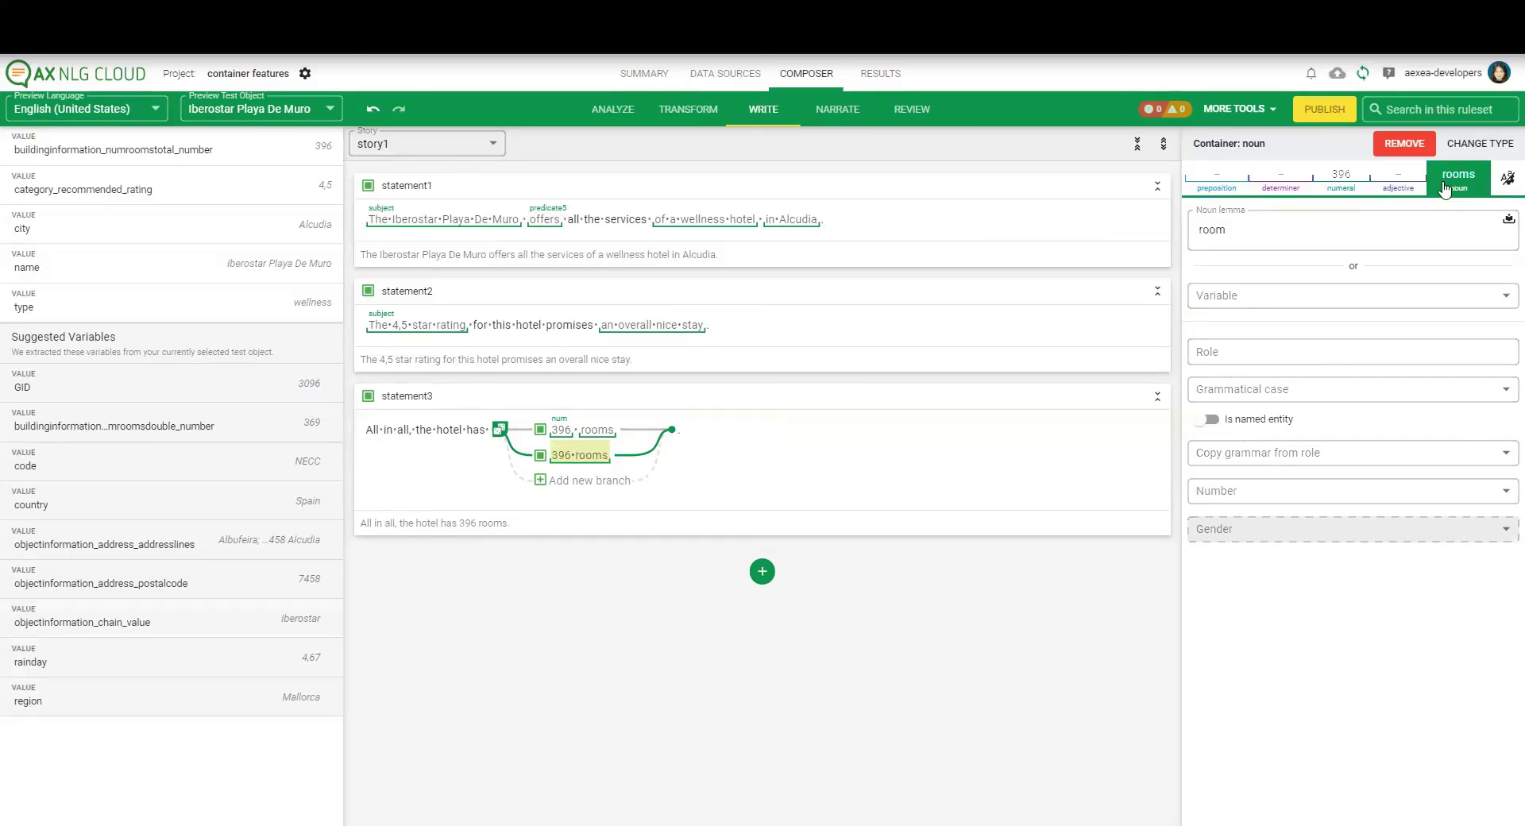
# Close the container editor and briefly inspect statement1's subject container.
pyautogui.click(859, 445)
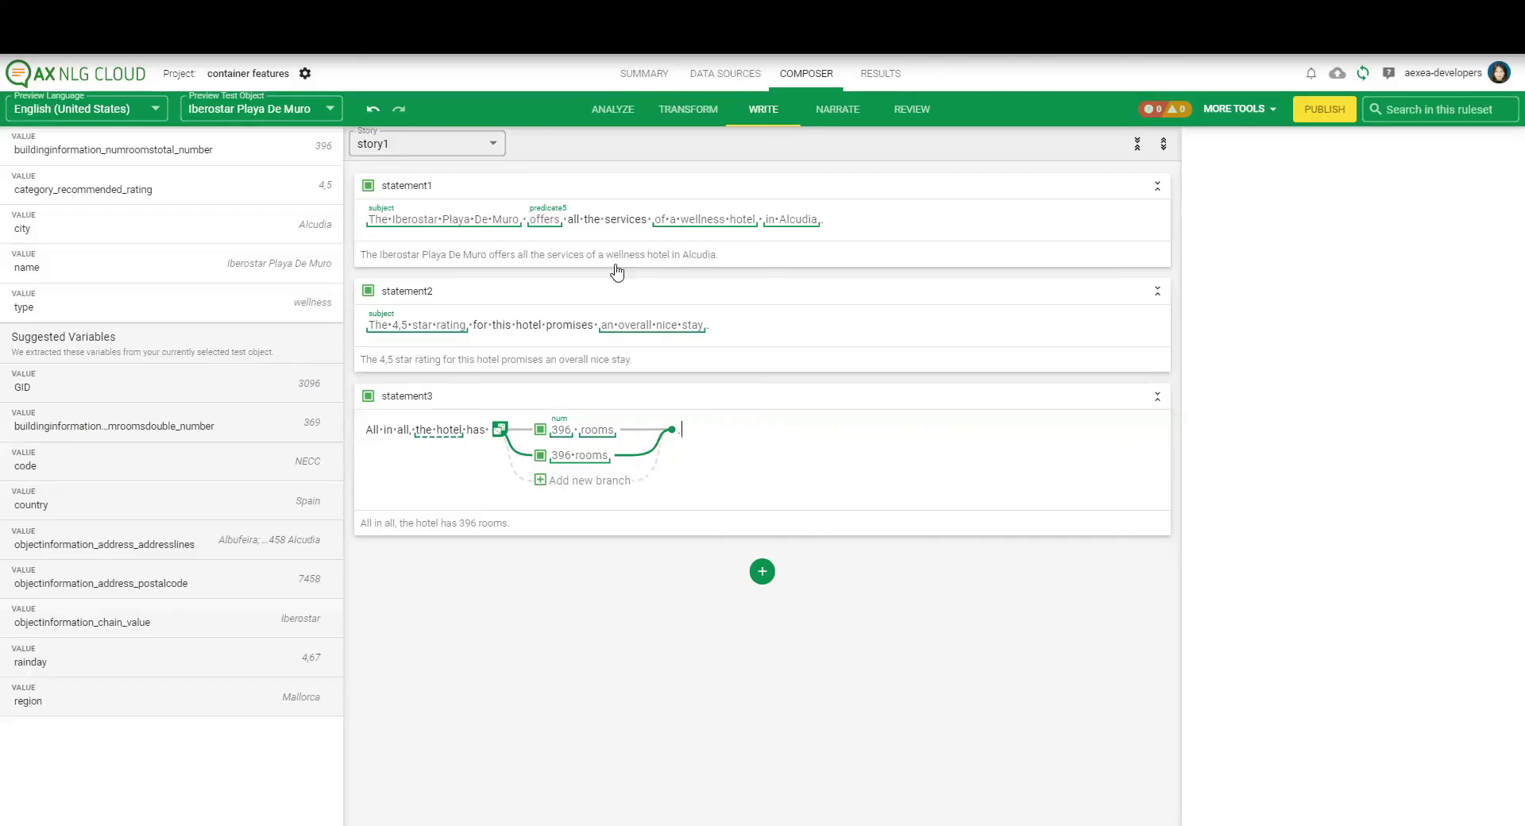
pyautogui.click(481, 218)
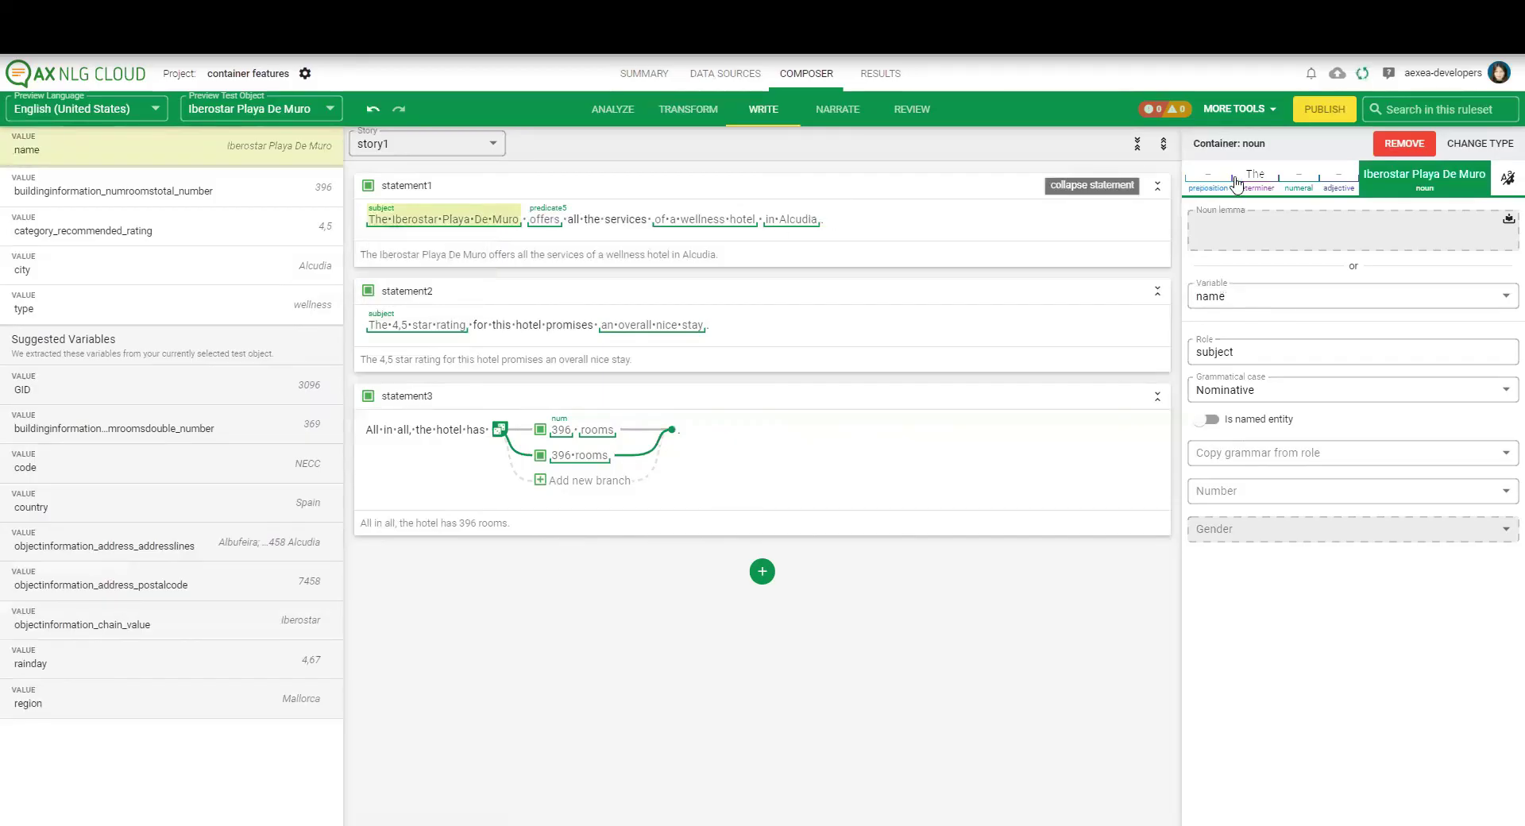
pyautogui.click(714, 448)
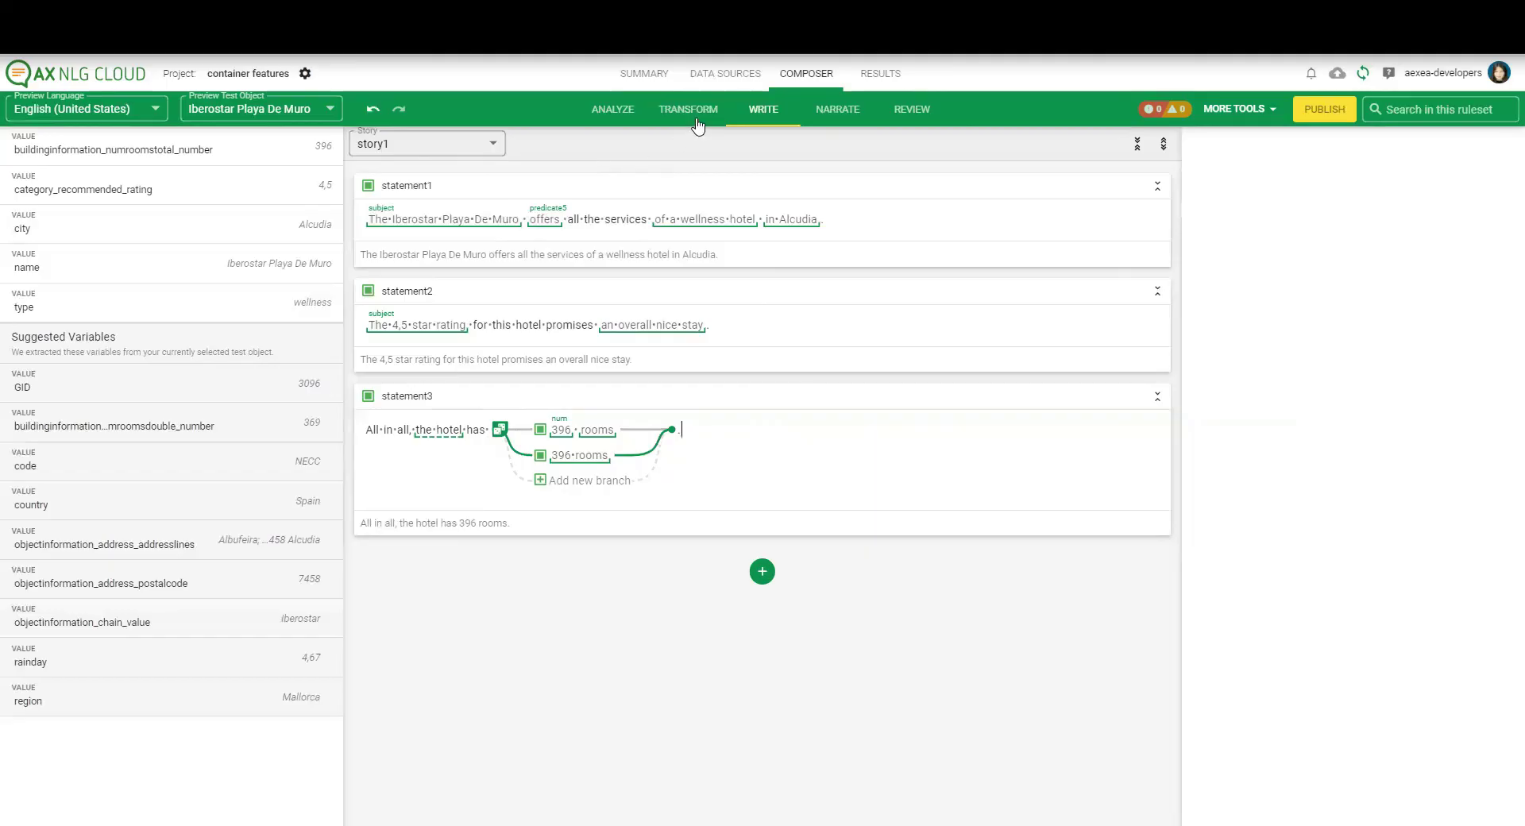
pyautogui.click(696, 119)
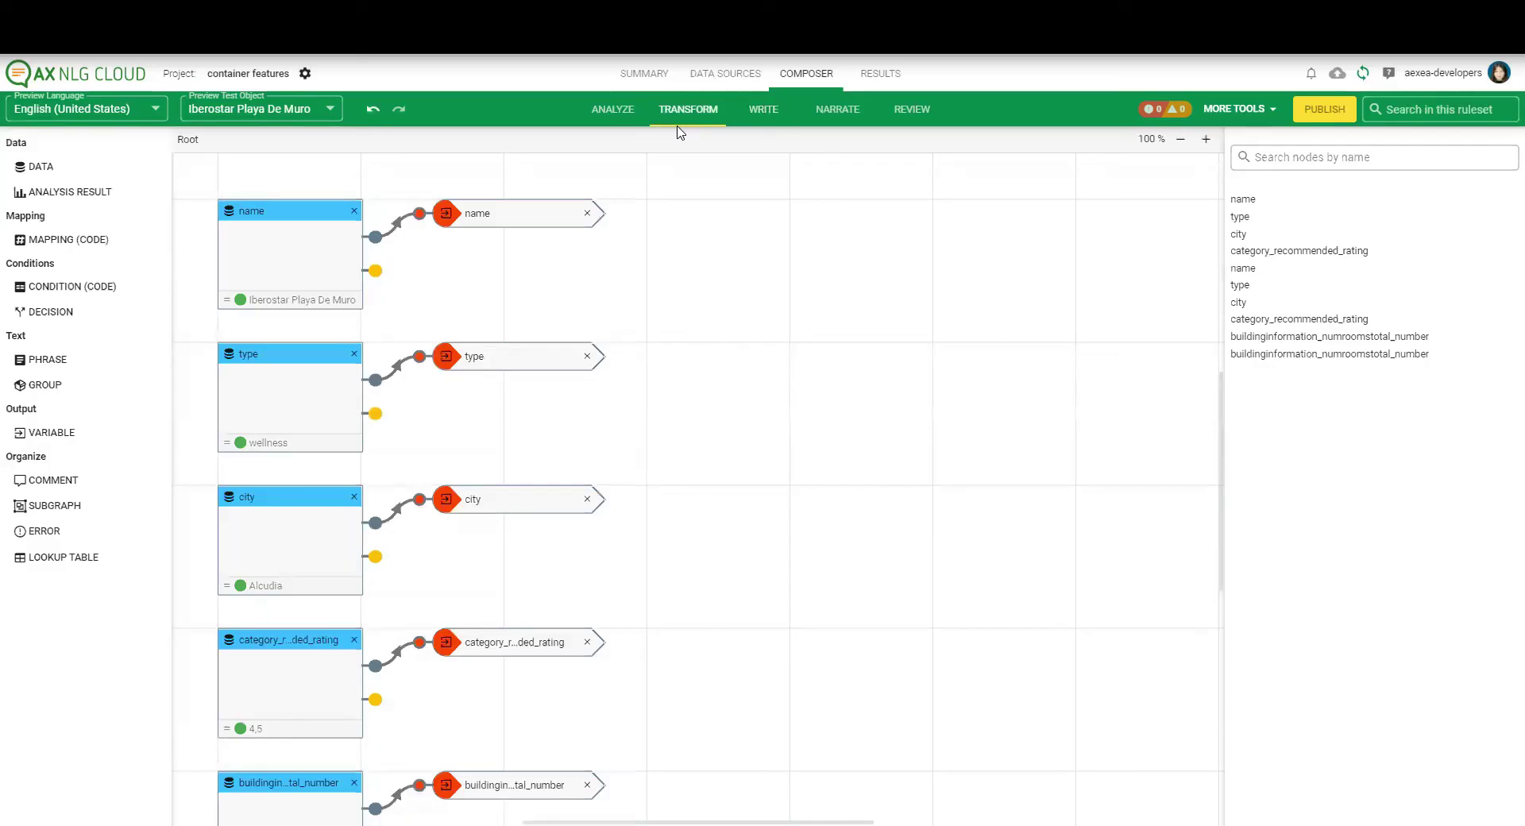
pyautogui.scroll(-2, 476, 394)
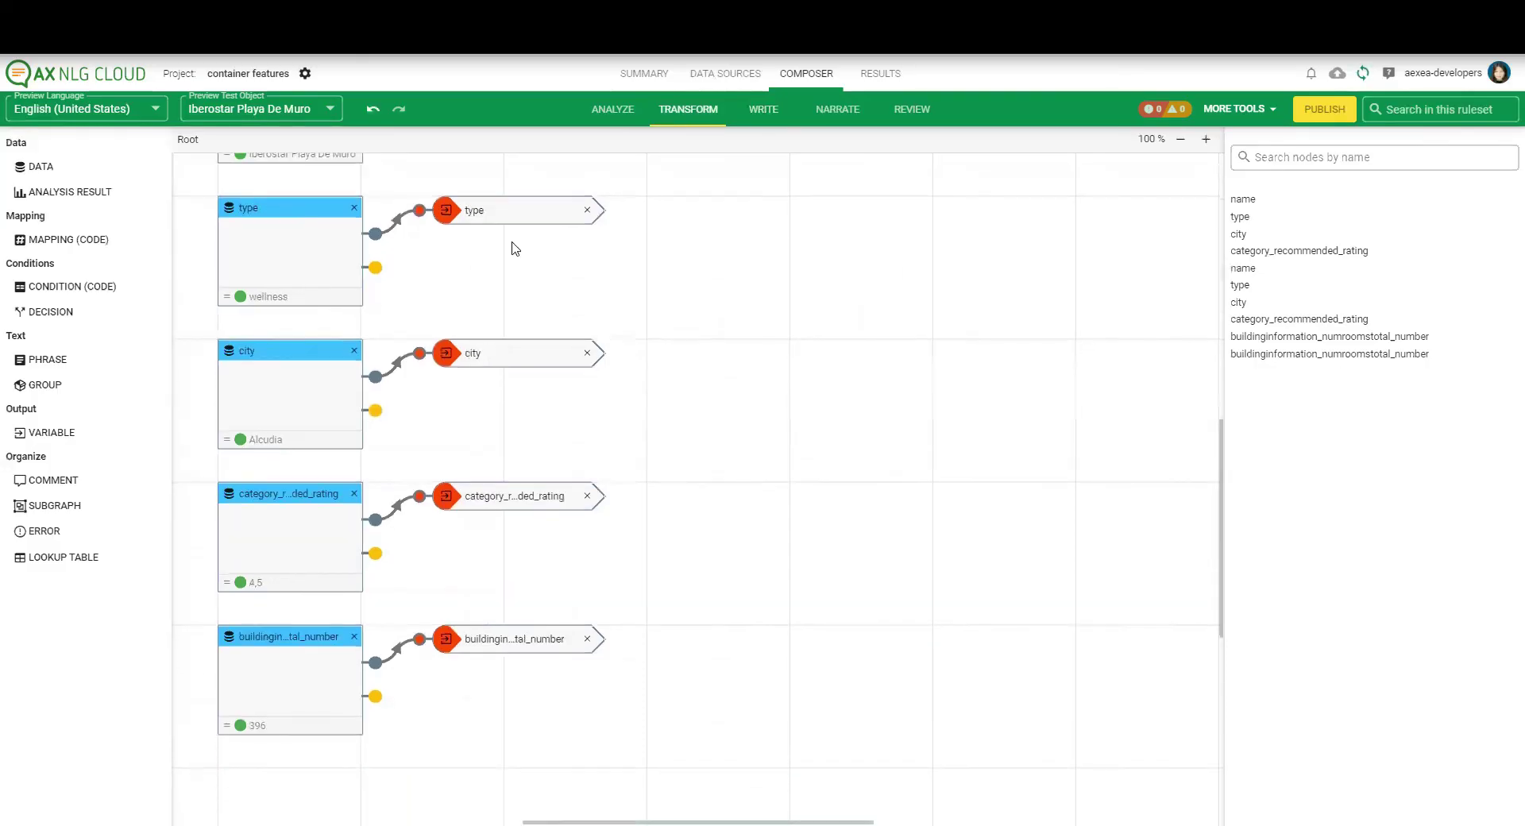
pyautogui.scroll(2, 395, 485)
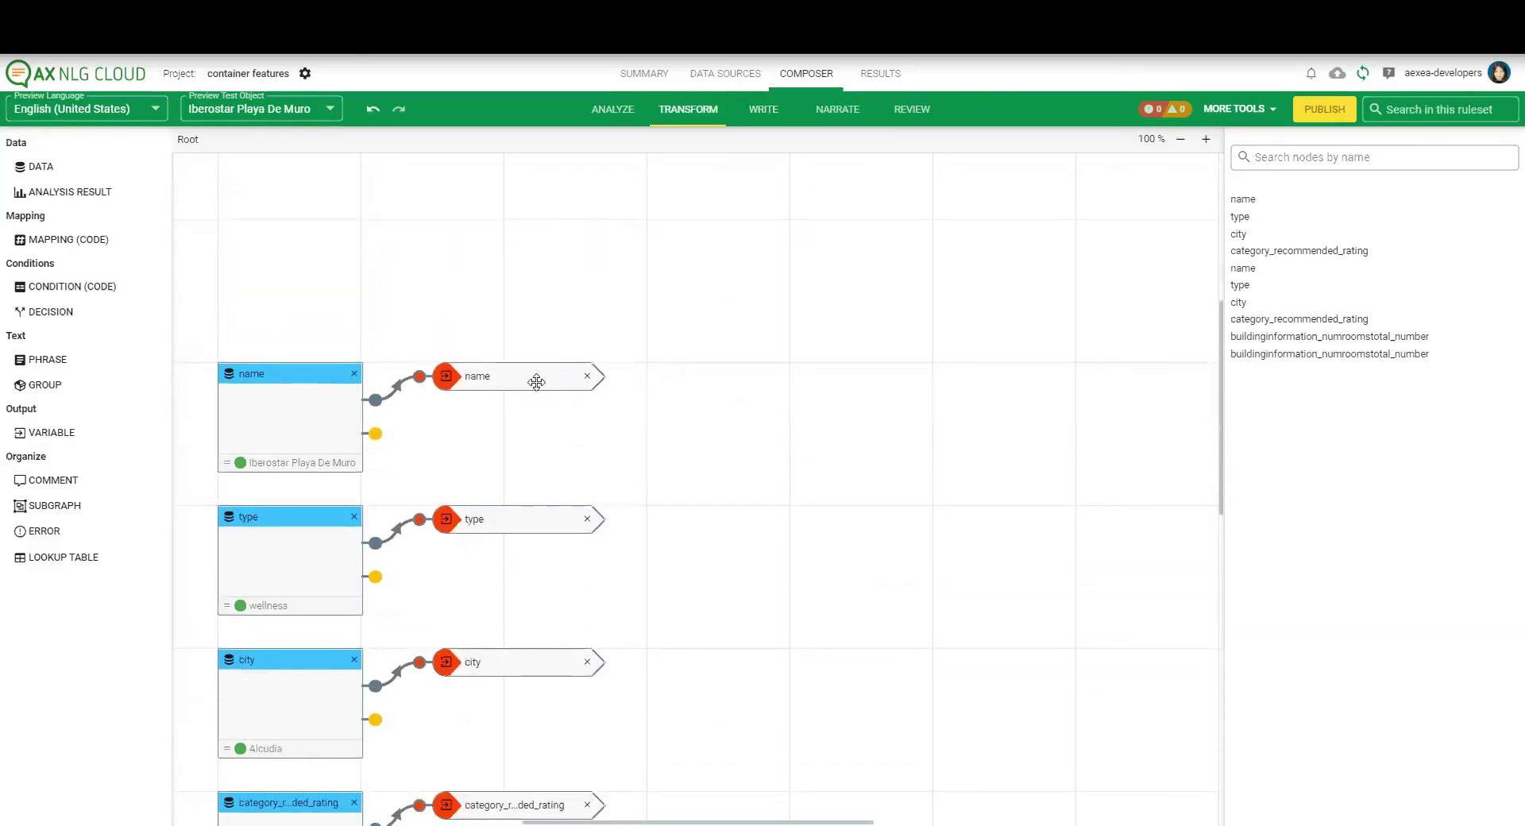
pyautogui.click(763, 109)
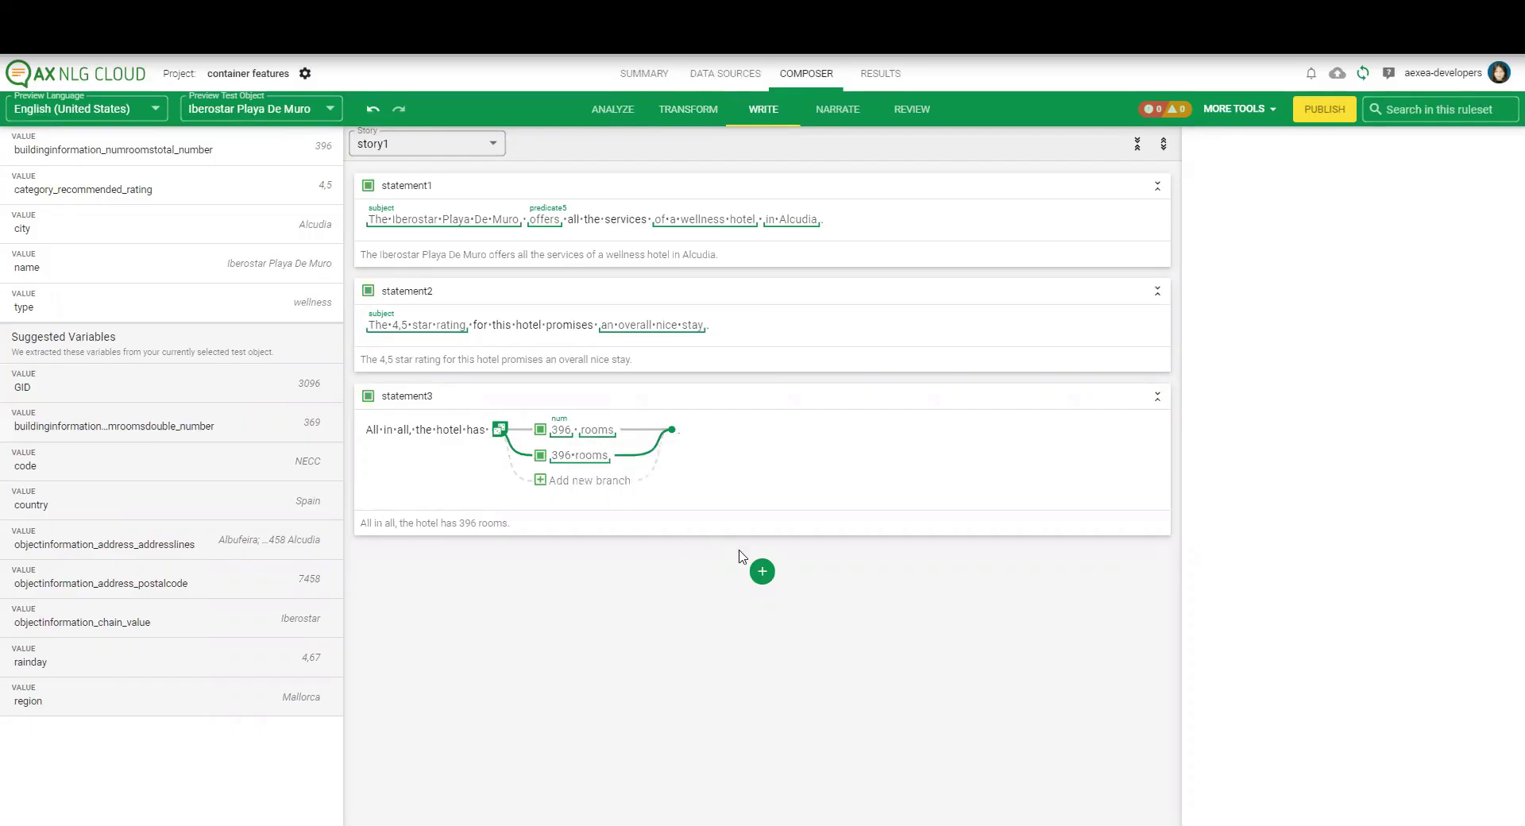
# Add statement4 holding the country variable, which renders 'Spain'.
pyautogui.click(761, 572)
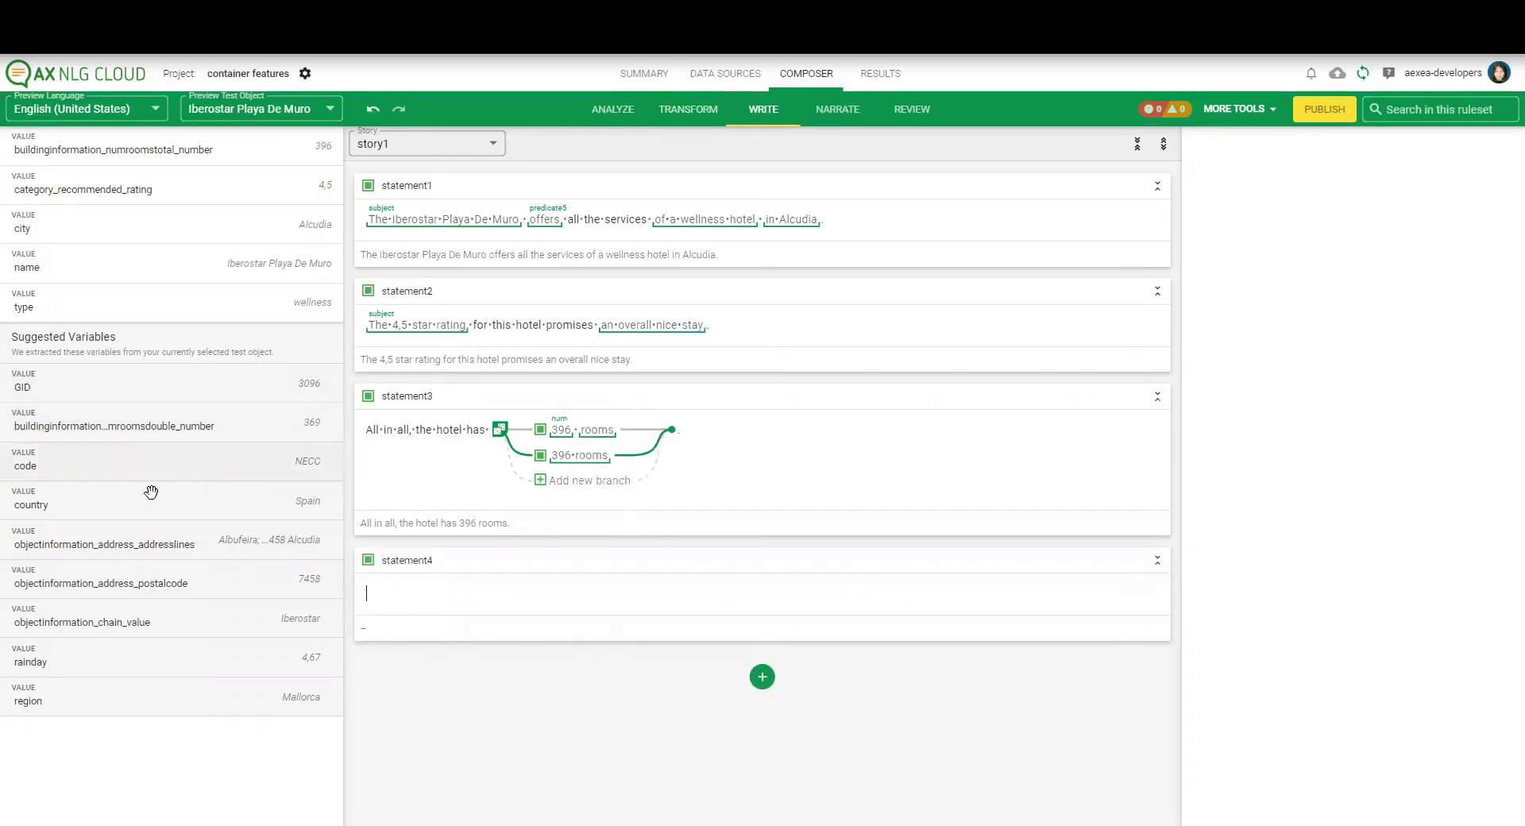
pyautogui.moveTo(135, 500); pyautogui.dragTo(436, 594)
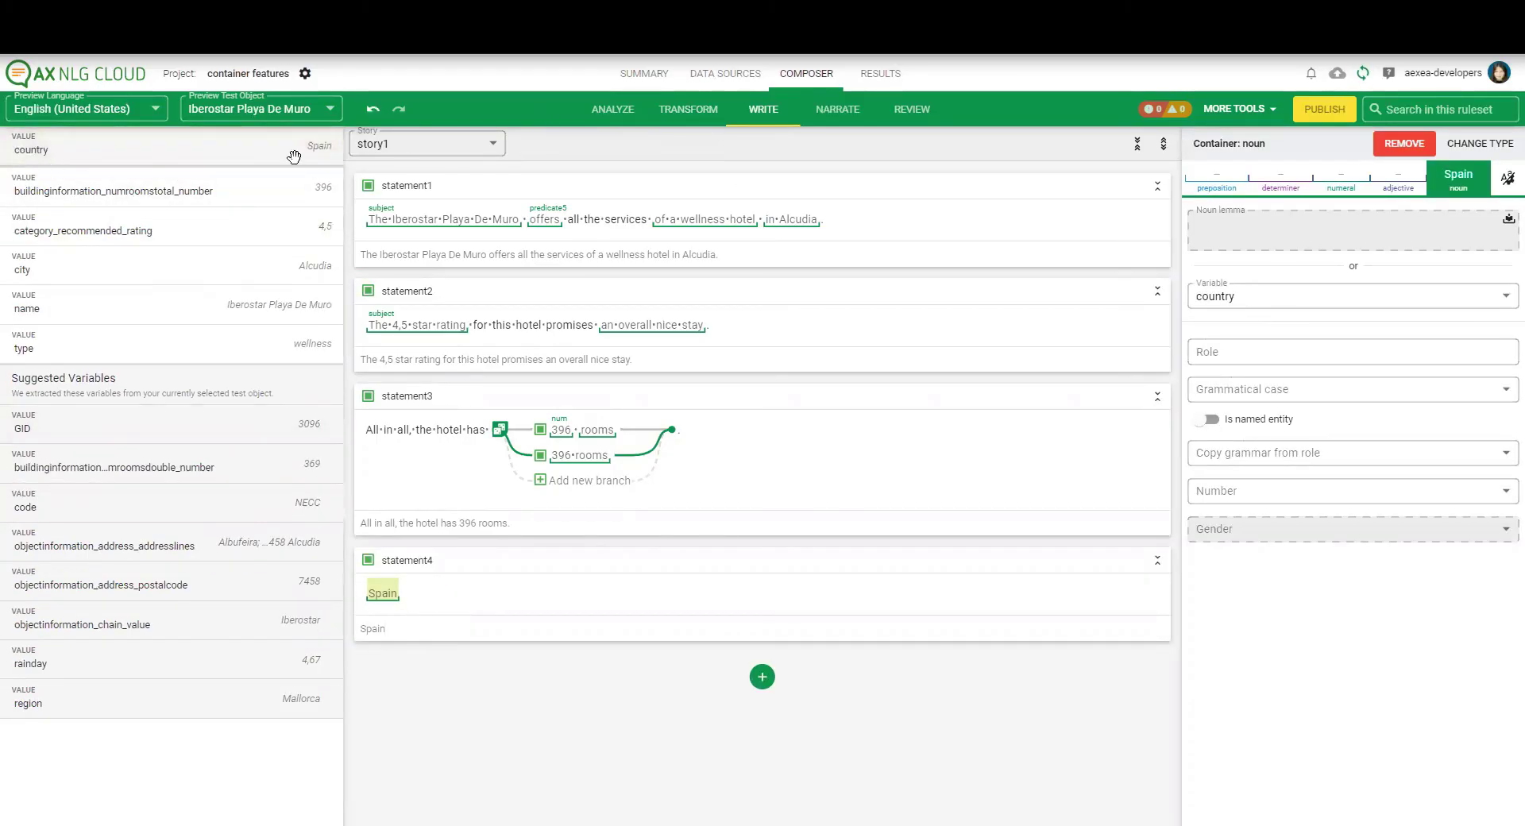
pyautogui.click(686, 108)
pyautogui.scroll(-8, 643, 438)
pyautogui.click(771, 113)
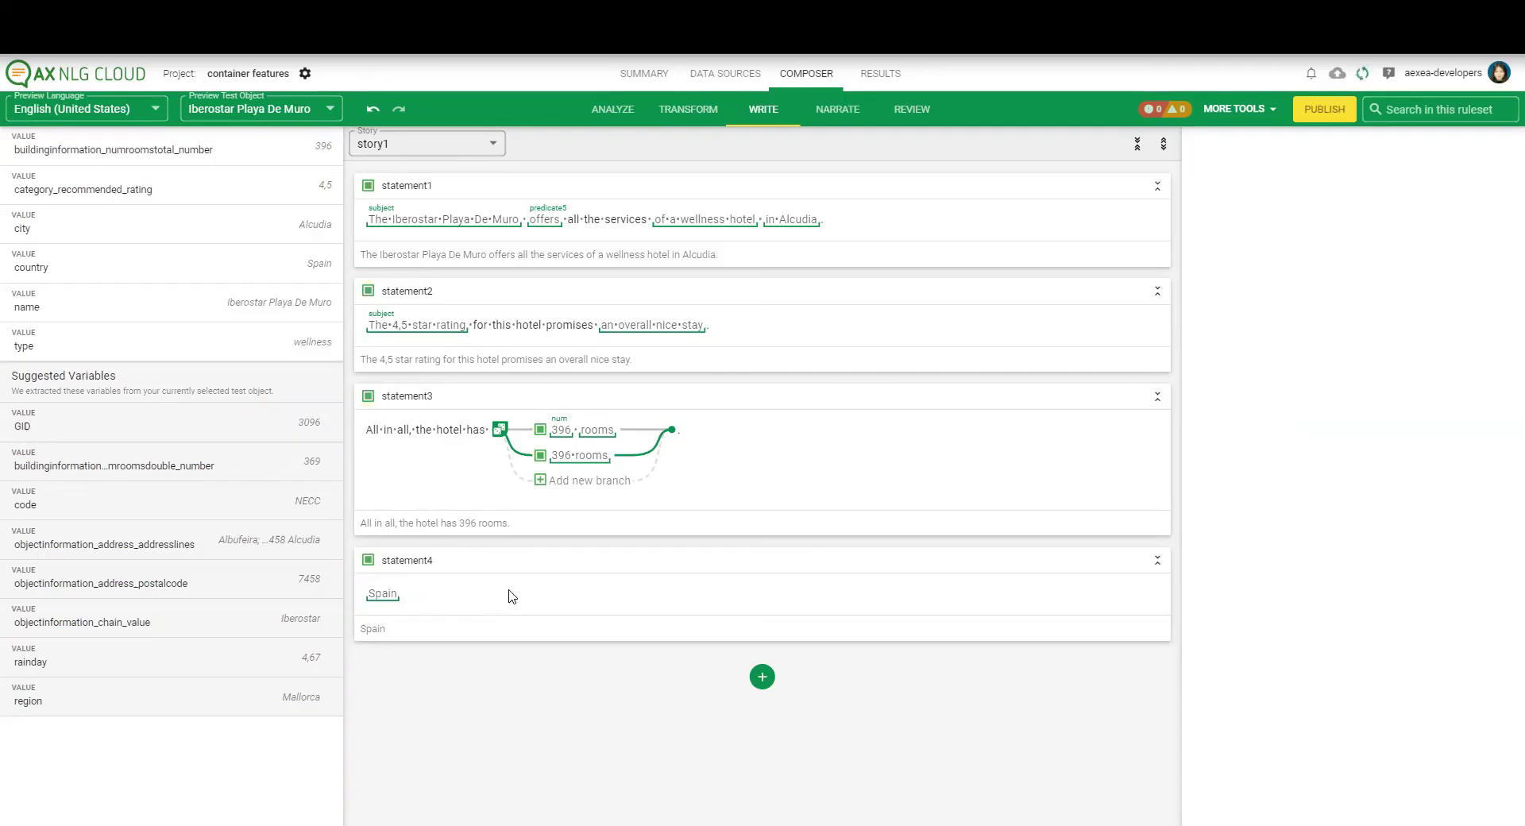
pyautogui.click(540, 574)
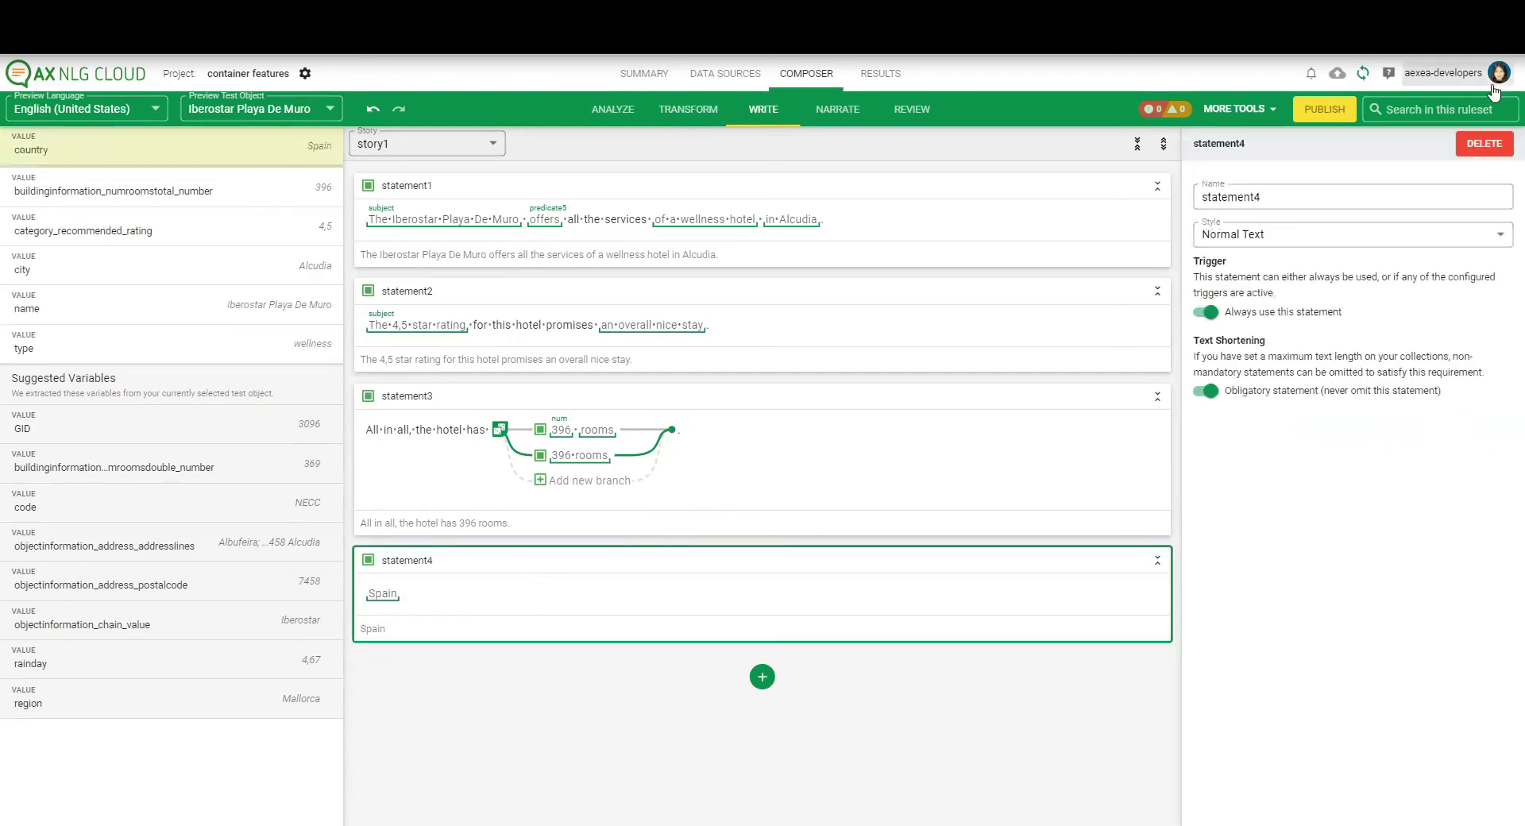
# Delete statement4, then open and close the support chat.
pyautogui.click(1484, 144)
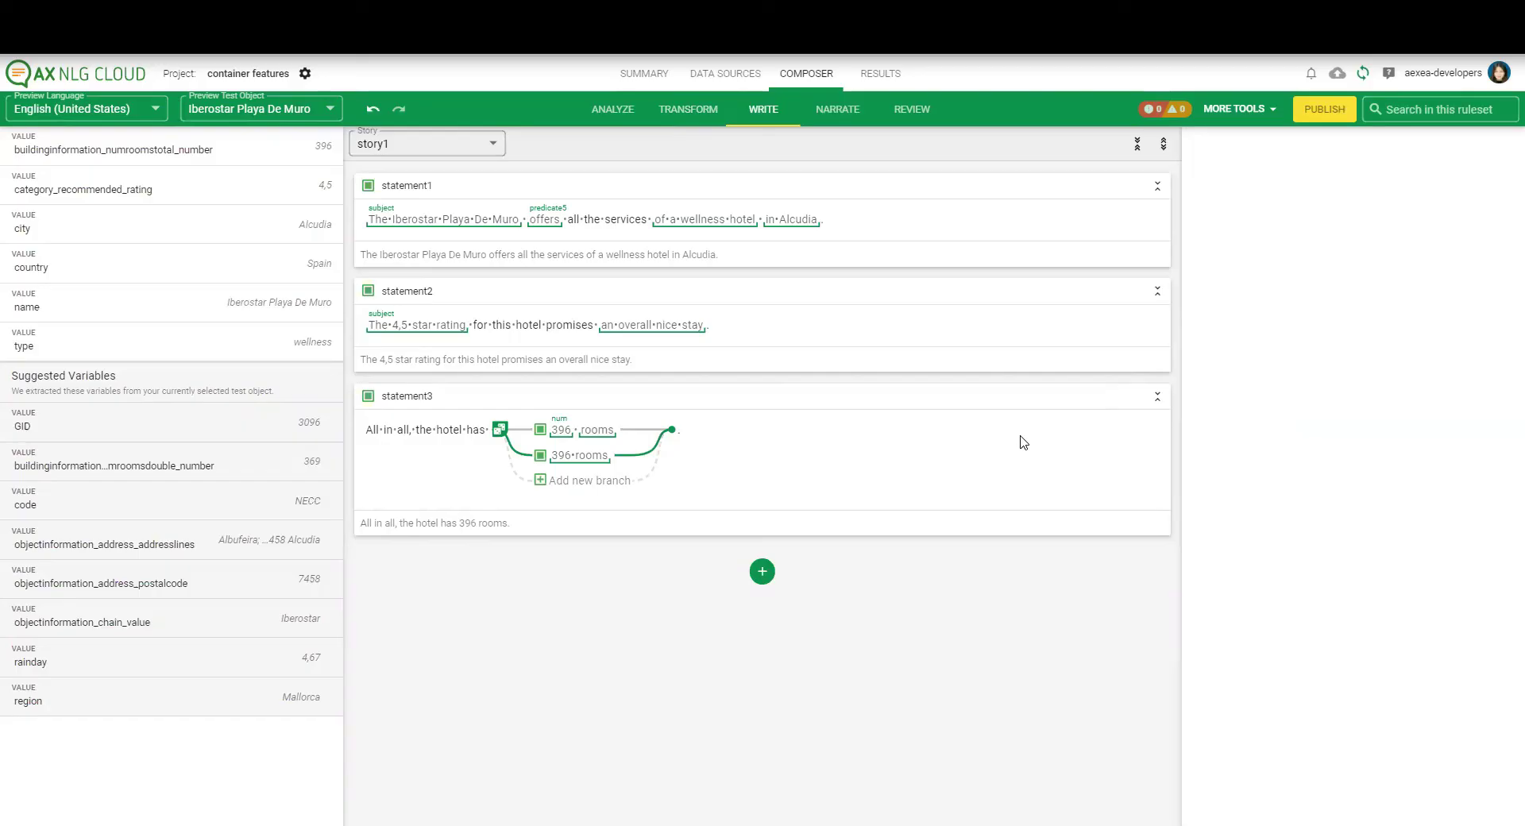
pyautogui.click(1386, 76)
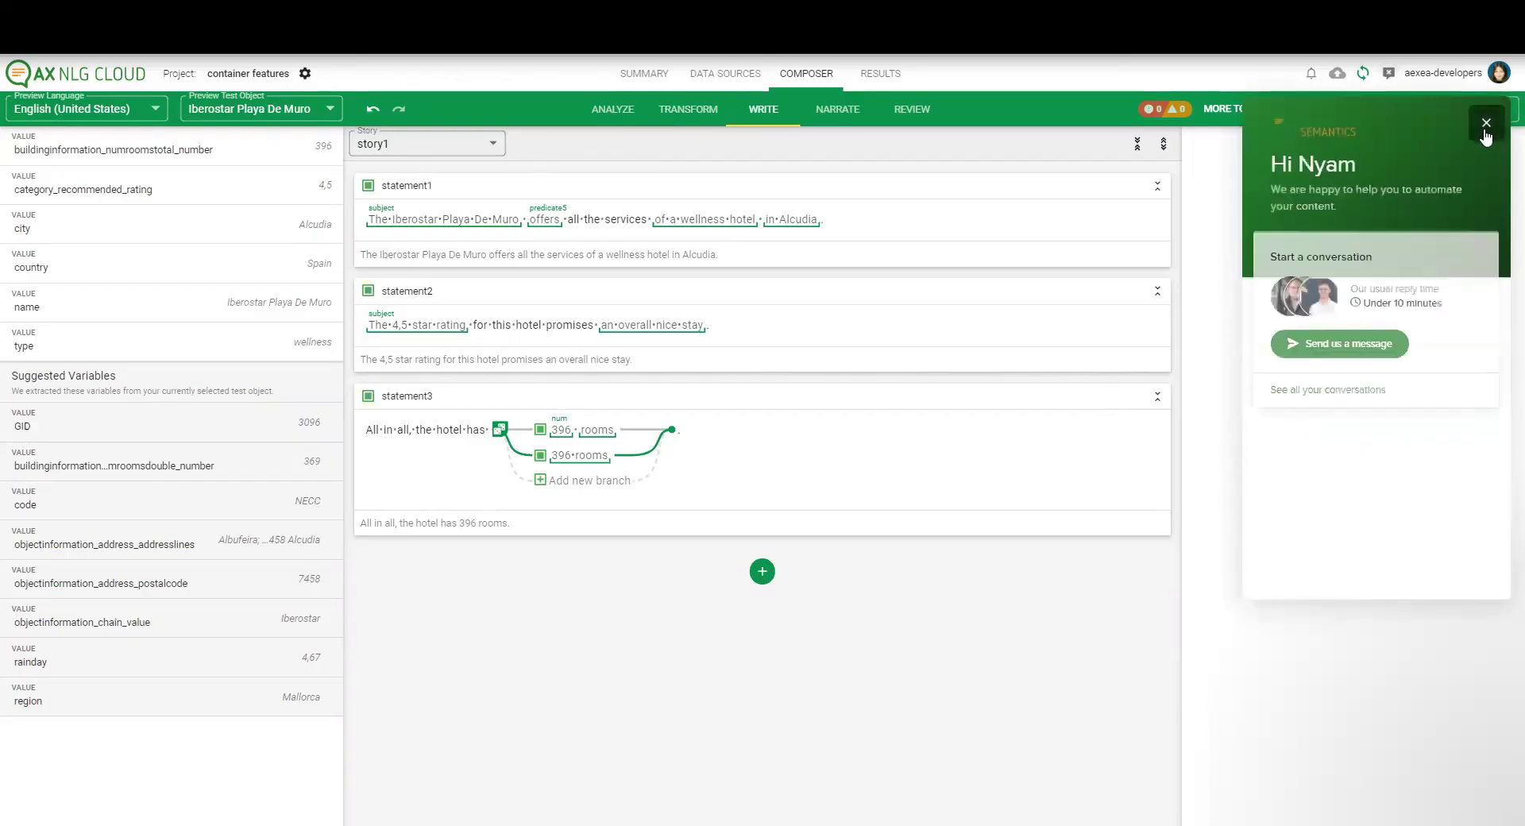
pyautogui.click(1486, 132)
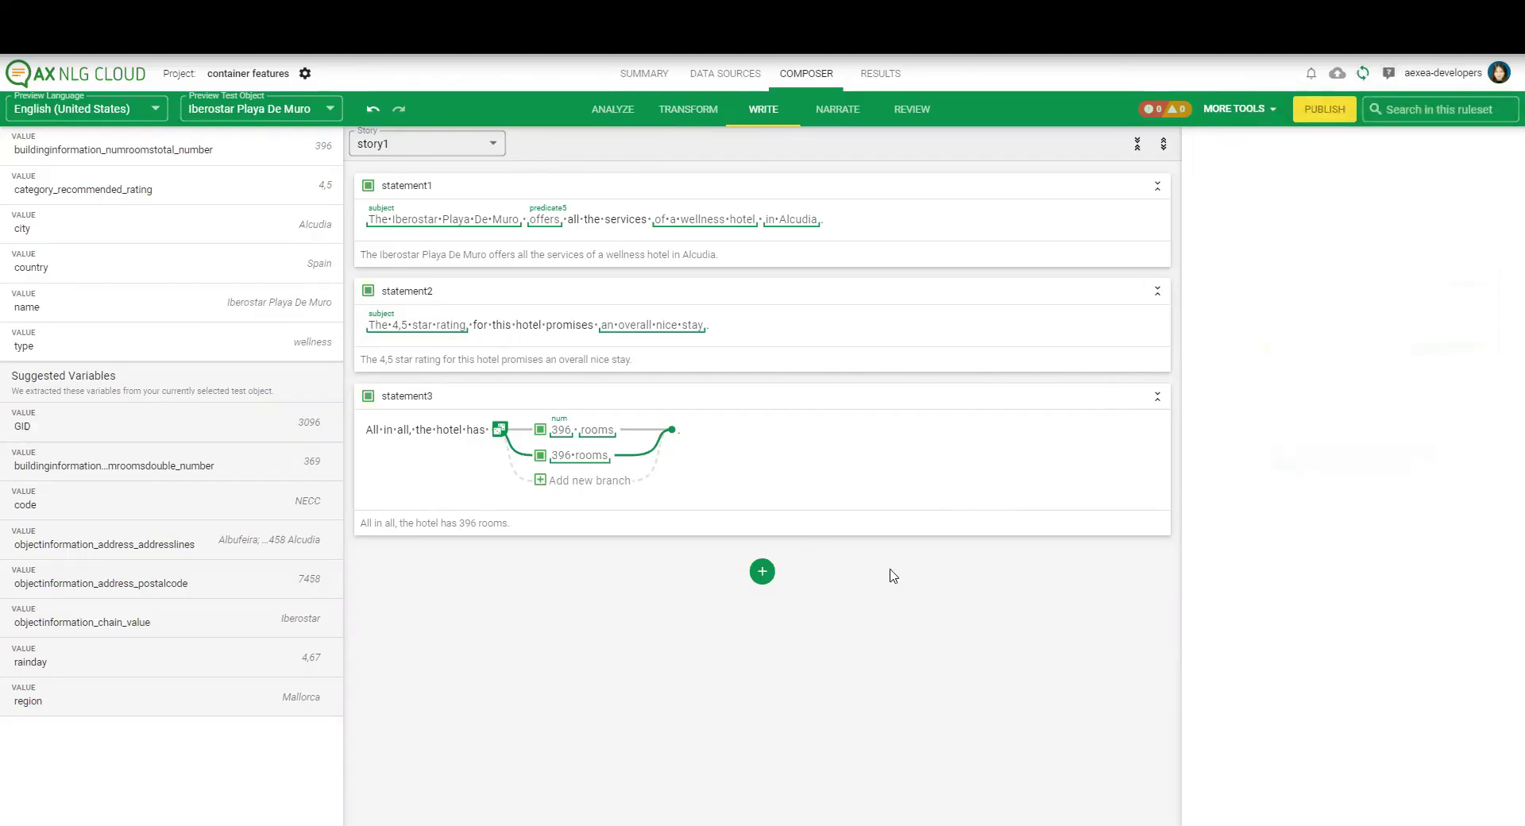